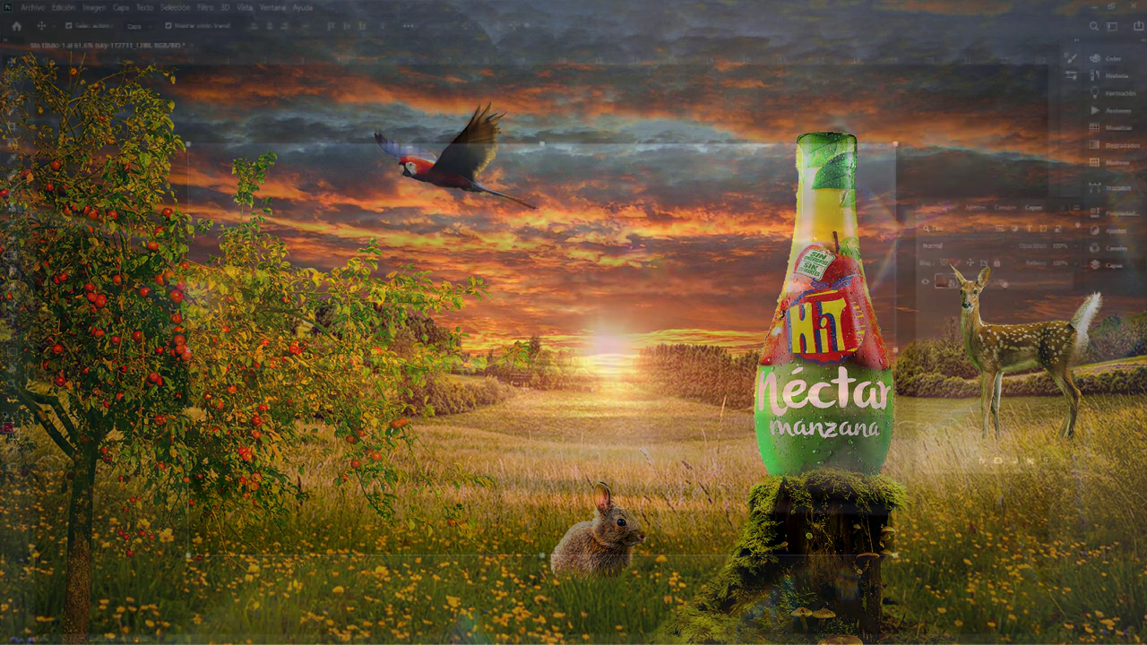
Add a Hue/Saturation adjustment shifting the Cyans hue to +16.
{"action": "left_click", "coordinate": [1015, 461]}
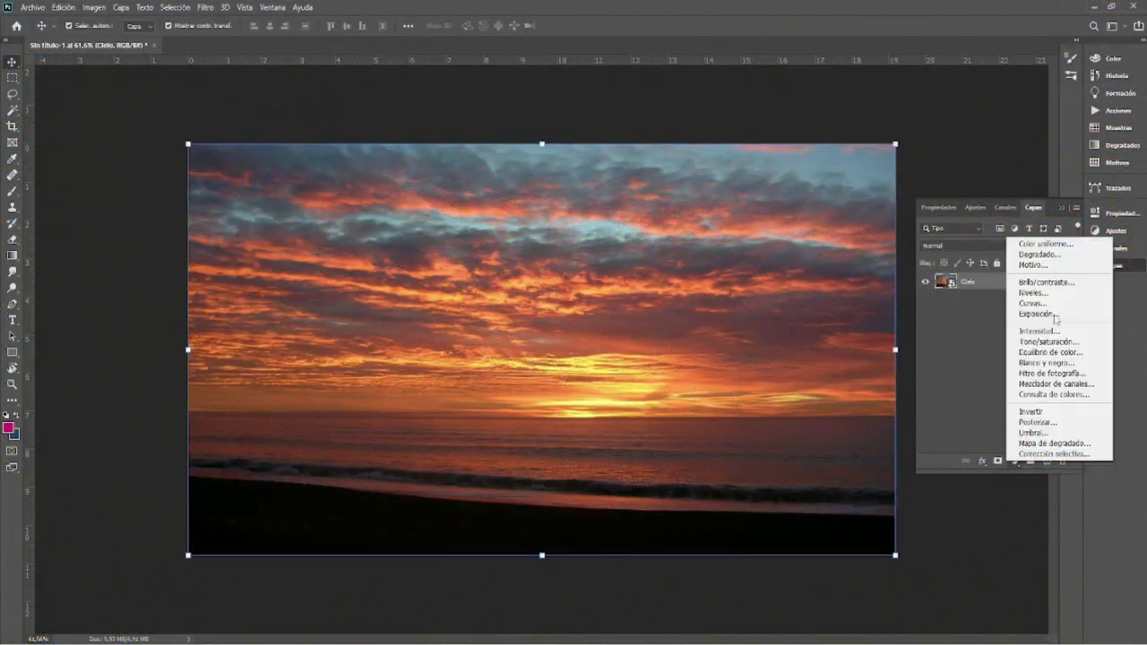
{"action": "left_click", "coordinate": [996, 335]}
{"action": "left_click", "coordinate": [1004, 265]}
{"action": "left_click", "coordinate": [990, 306]}
{"action": "left_click_drag", "start_coordinate": [994, 293], "coordinate": [1007, 301]}
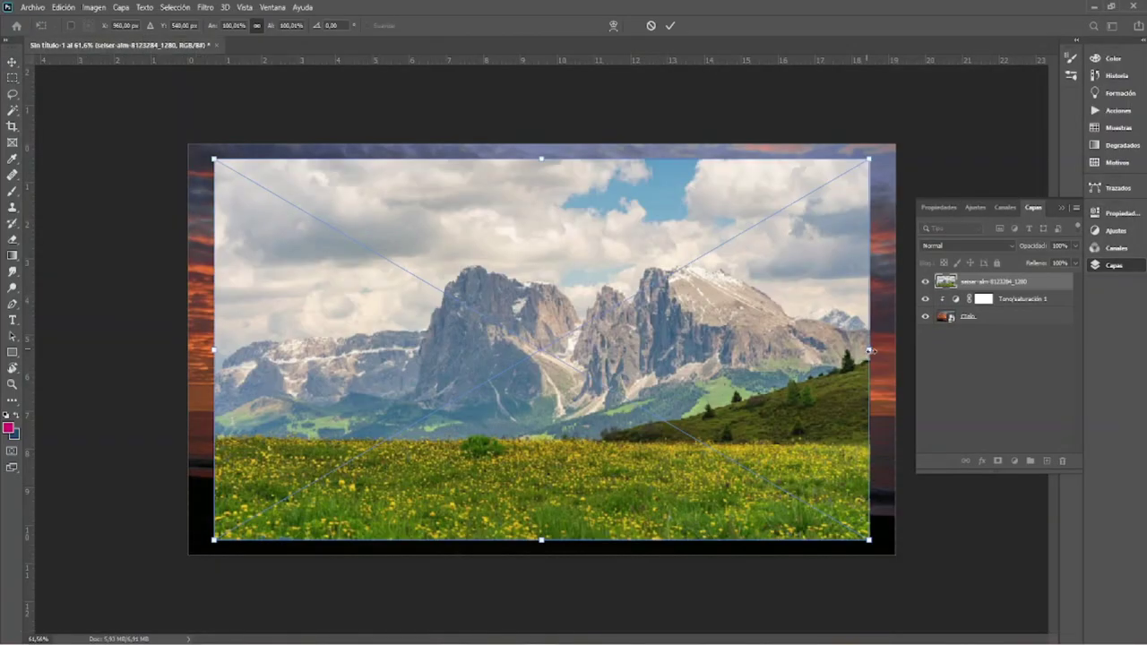
Stretch the placed seiser-alm meadow photo to fill the canvas and commit it.
{"action": "left_click_drag", "start_coordinate": [871, 351], "coordinate": [896, 351]}
{"action": "key", "text": "Return"}
{"action": "key", "text": "ctrl+0"}
Use Object Selection on the meadow photo's grass and hills.
{"action": "key", "text": "w"}
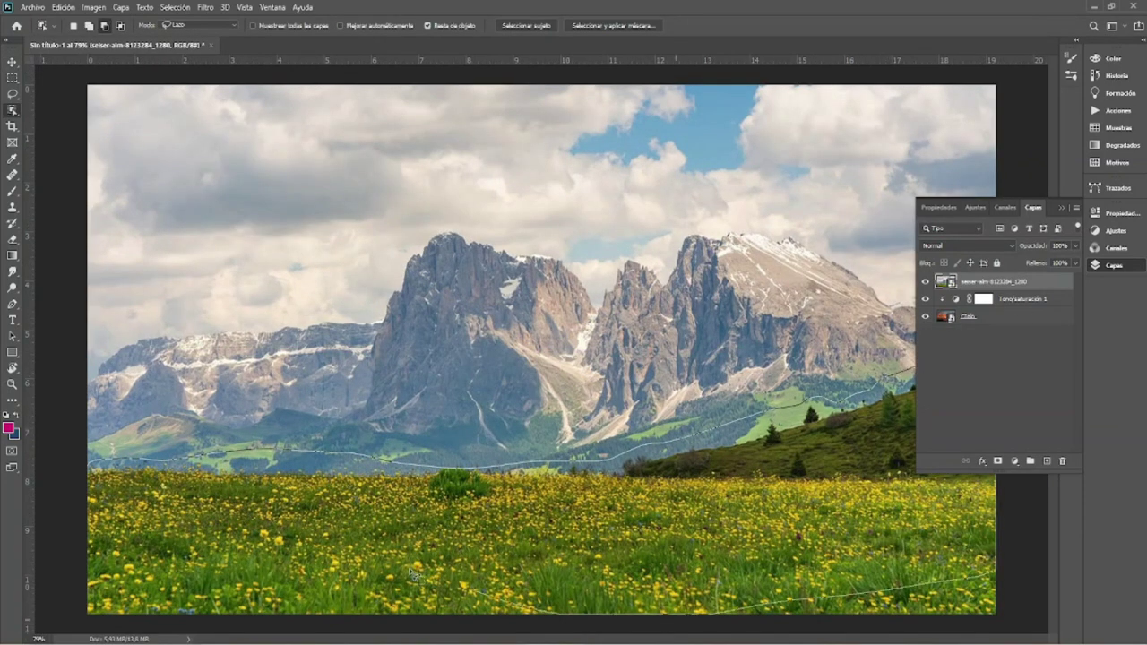
{"action": "key", "text": "ctrl+minus"}
{"action": "key", "text": "ctrl+minus"}
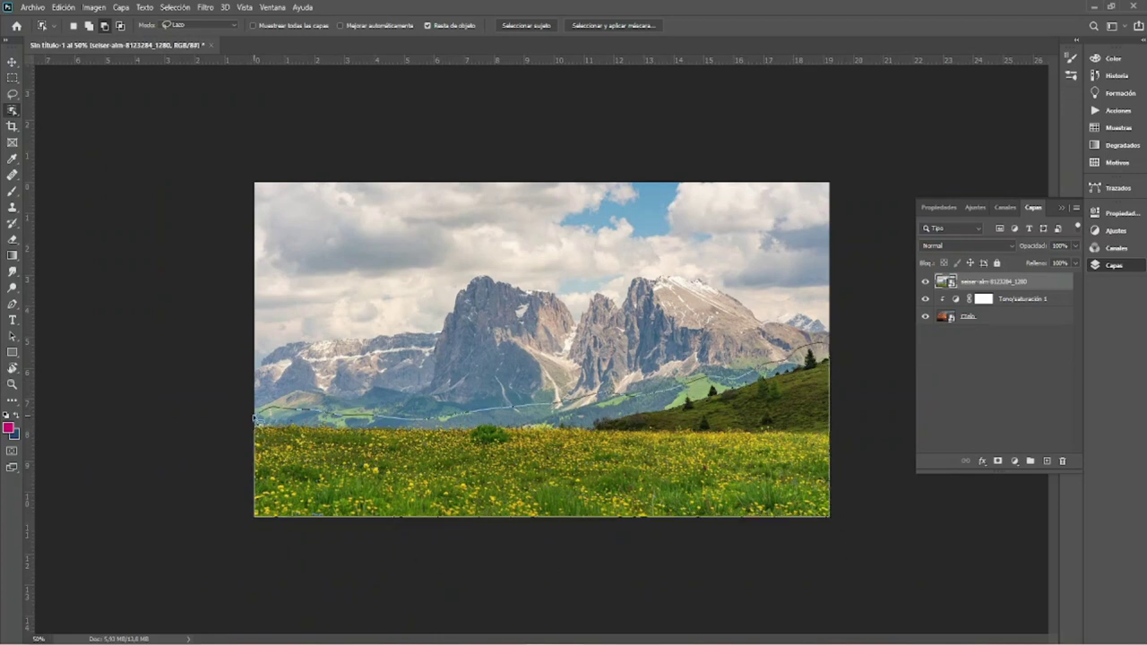
{"action": "scroll", "coordinate": [595, 405], "scroll_direction": "up", "scroll_amount": 5}
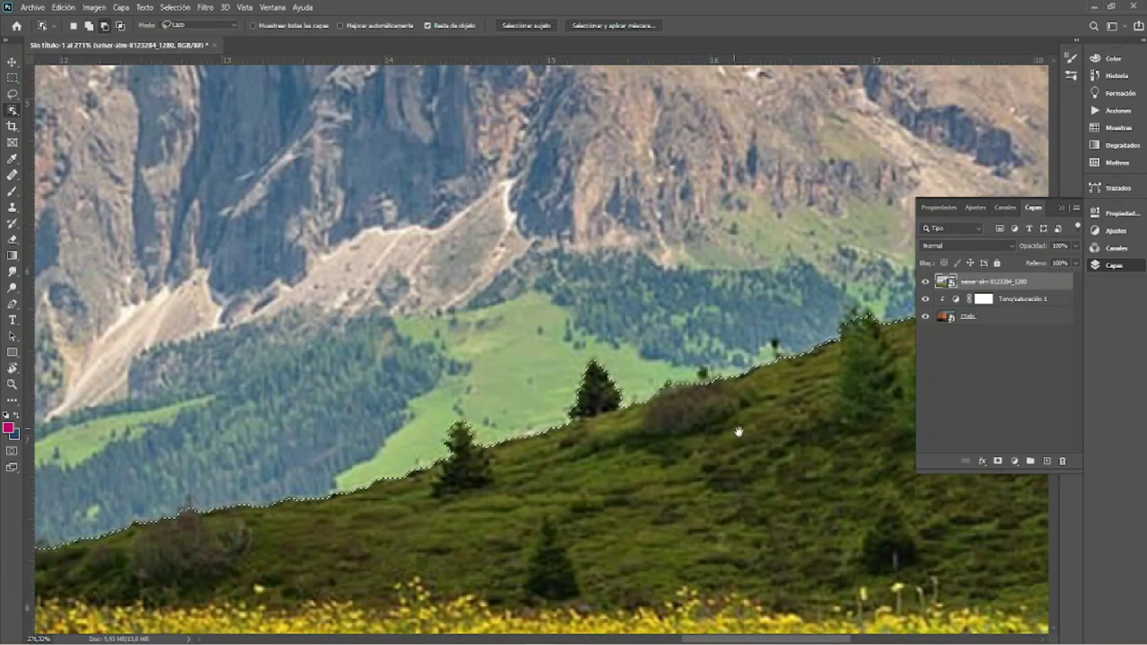
{"action": "scroll", "coordinate": [738, 430], "scroll_direction": "right", "scroll_amount": 5}
{"action": "scroll", "coordinate": [737, 430], "scroll_direction": "up", "scroll_amount": 2}
{"action": "scroll", "coordinate": [623, 446], "scroll_direction": "down", "scroll_amount": 5}
{"action": "scroll", "coordinate": [622, 445], "scroll_direction": "down", "scroll_amount": 5}
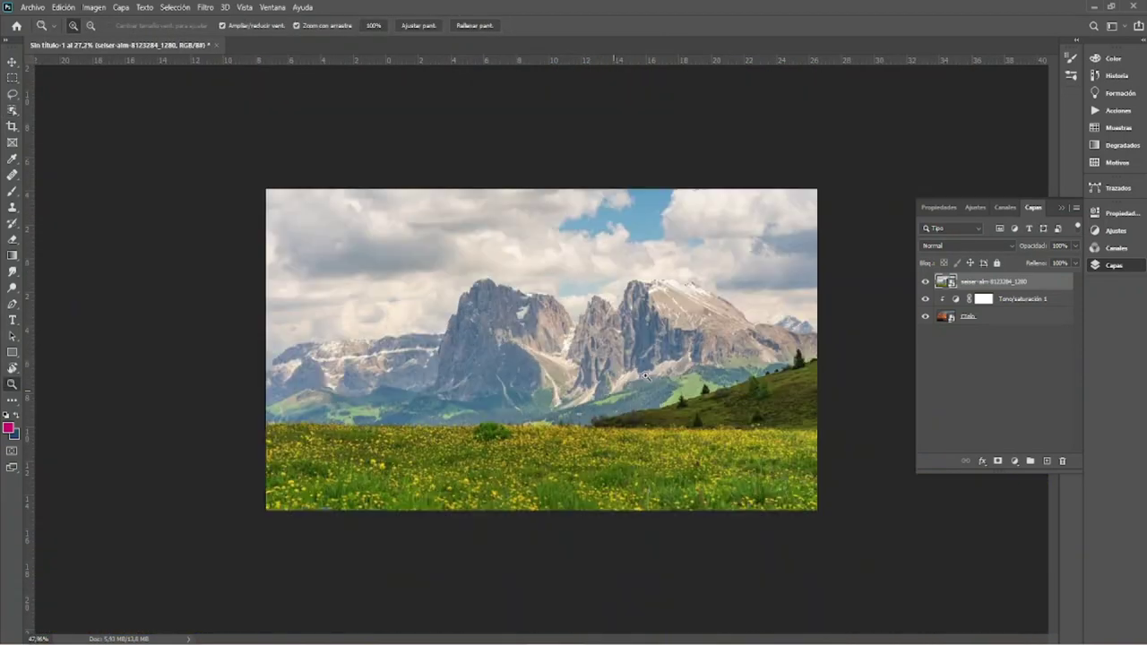
{"action": "key", "text": "alt+ctrl+r"}
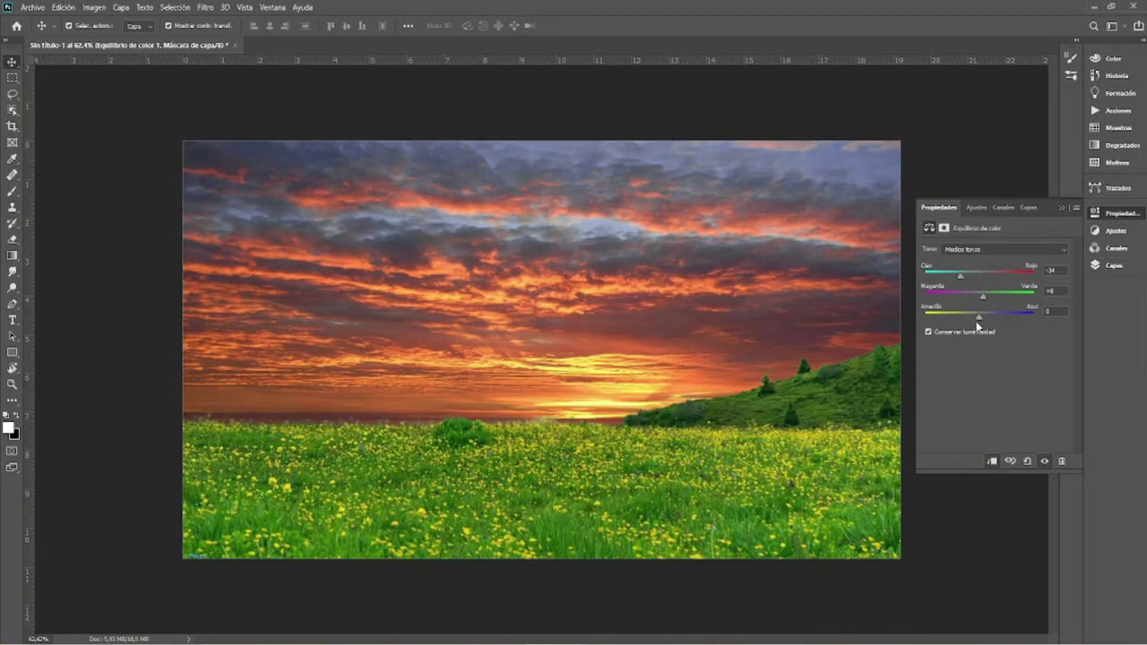
Adjust the meadow Color Balance shadows' cyan-red and tint sliders.
{"action": "left_click", "coordinate": [994, 249]}
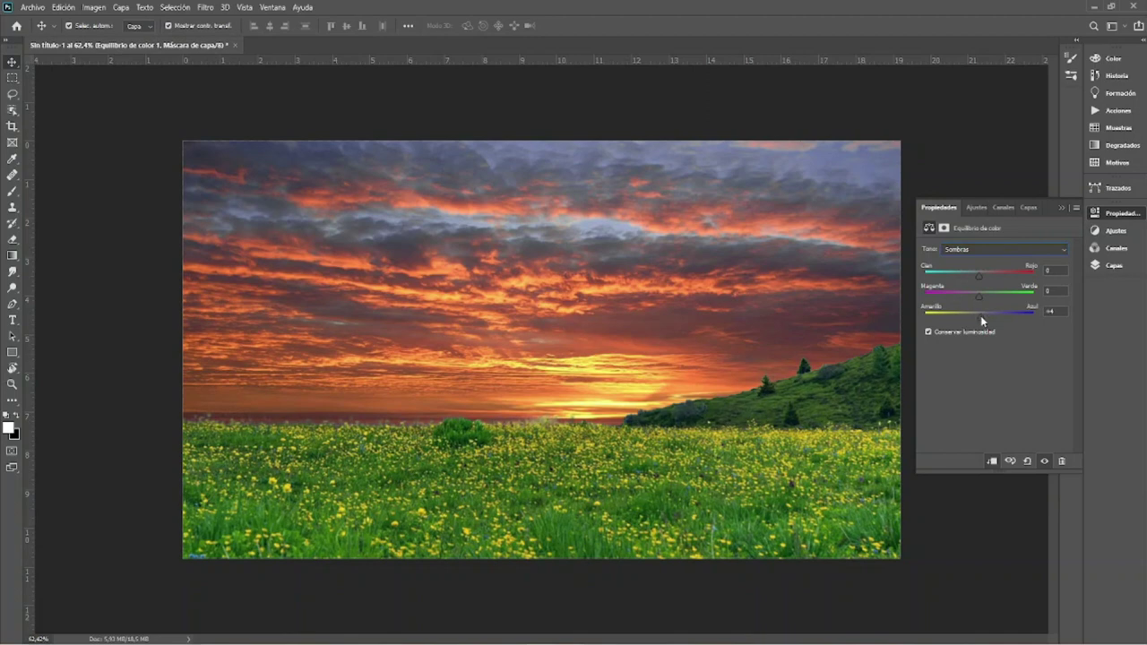
{"action": "left_click_drag", "start_coordinate": [980, 315], "coordinate": [974, 315]}
{"action": "mouse_move", "coordinate": [978, 275]}
{"action": "left_mouse_down"}
{"action": "mouse_move", "coordinate": [990, 275]}
{"action": "mouse_move", "coordinate": [966, 318]}
{"action": "left_mouse_up"}
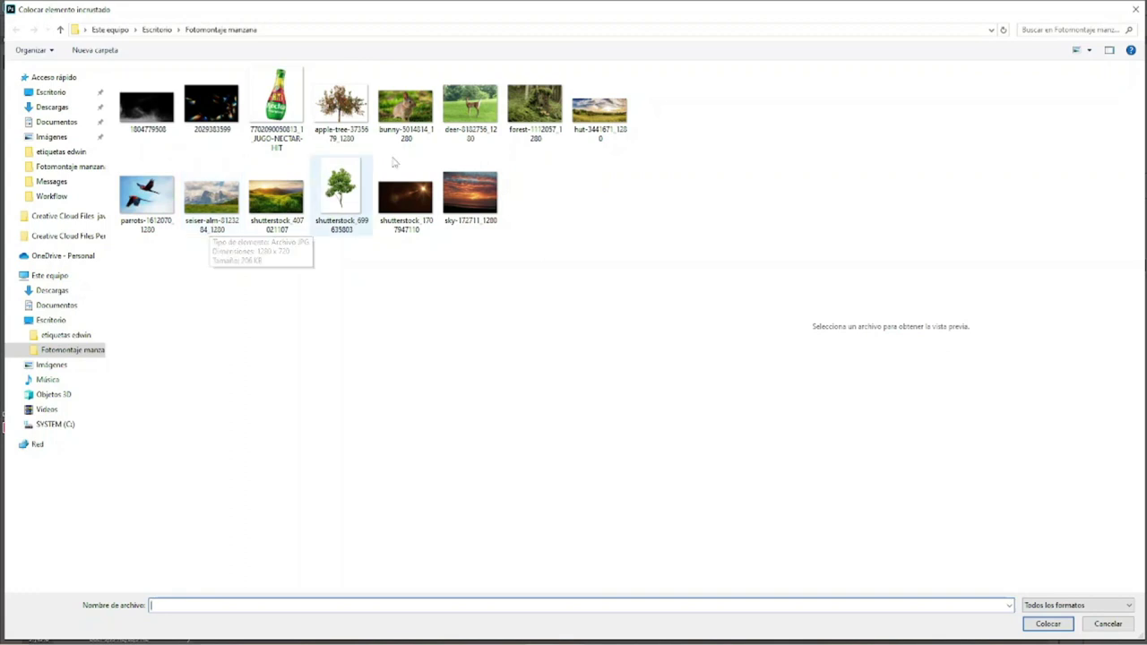
Place the hut-3441671_1280 photo into the composition and commit it.
{"action": "left_click", "coordinate": [598, 117]}
{"action": "double_click", "coordinate": [596, 134]}
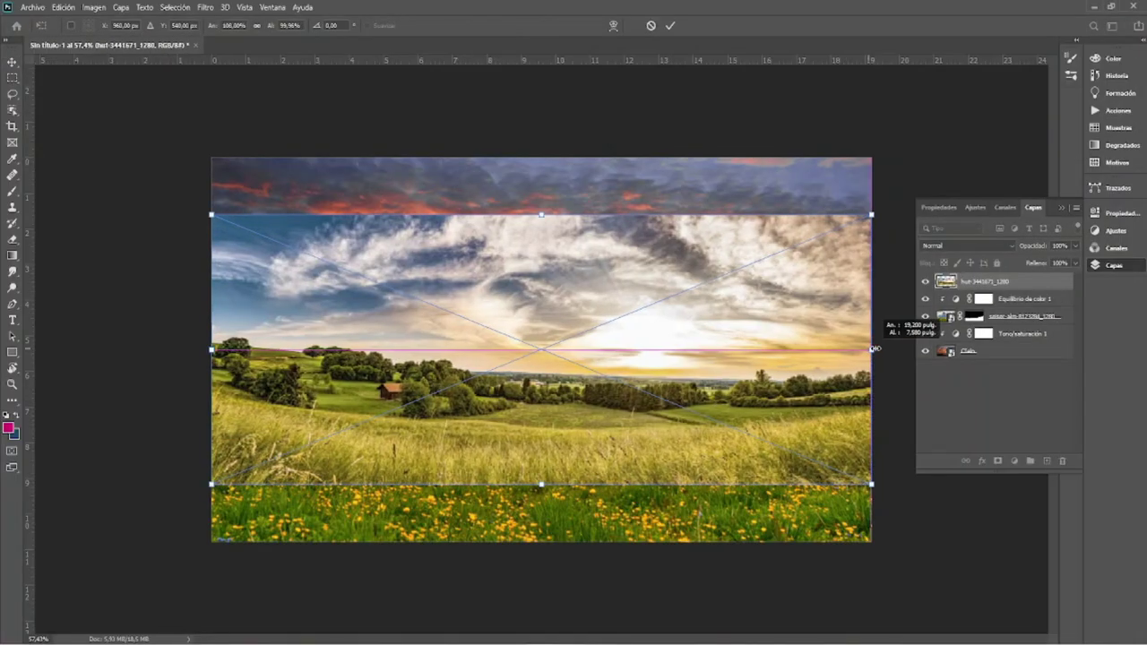
{"action": "key", "text": "Return"}
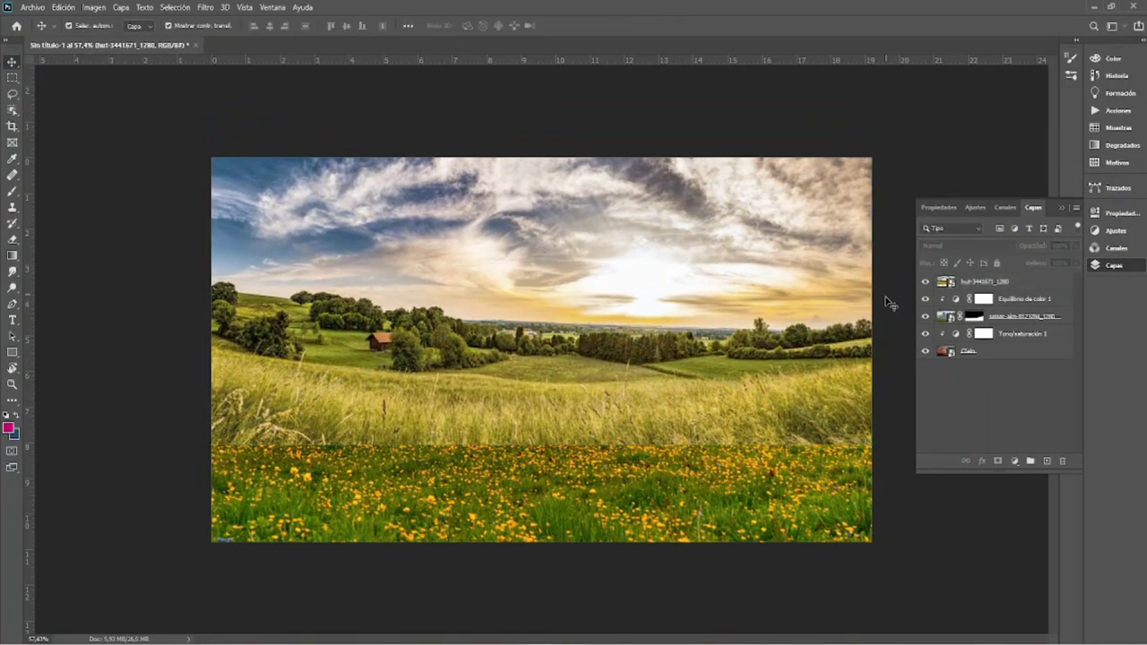
Object-select the hut photo's hills and grass, refining around both tree lines.
{"action": "key", "text": "w"}
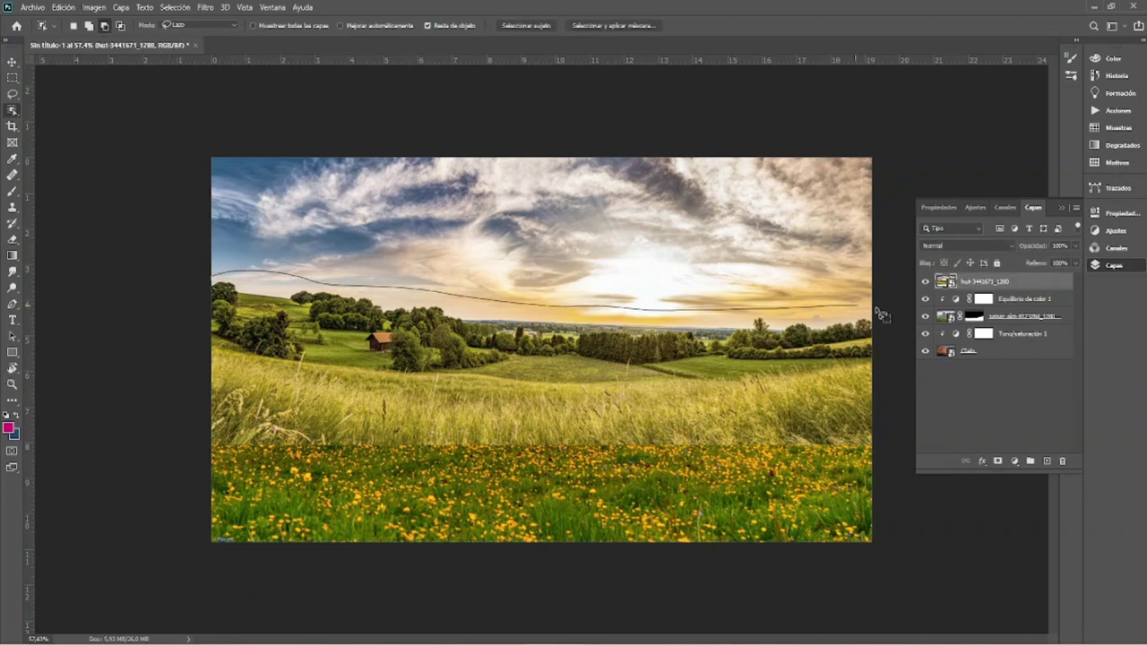
{"action": "left_click_drag", "start_coordinate": [876, 362], "coordinate": [878, 364]}
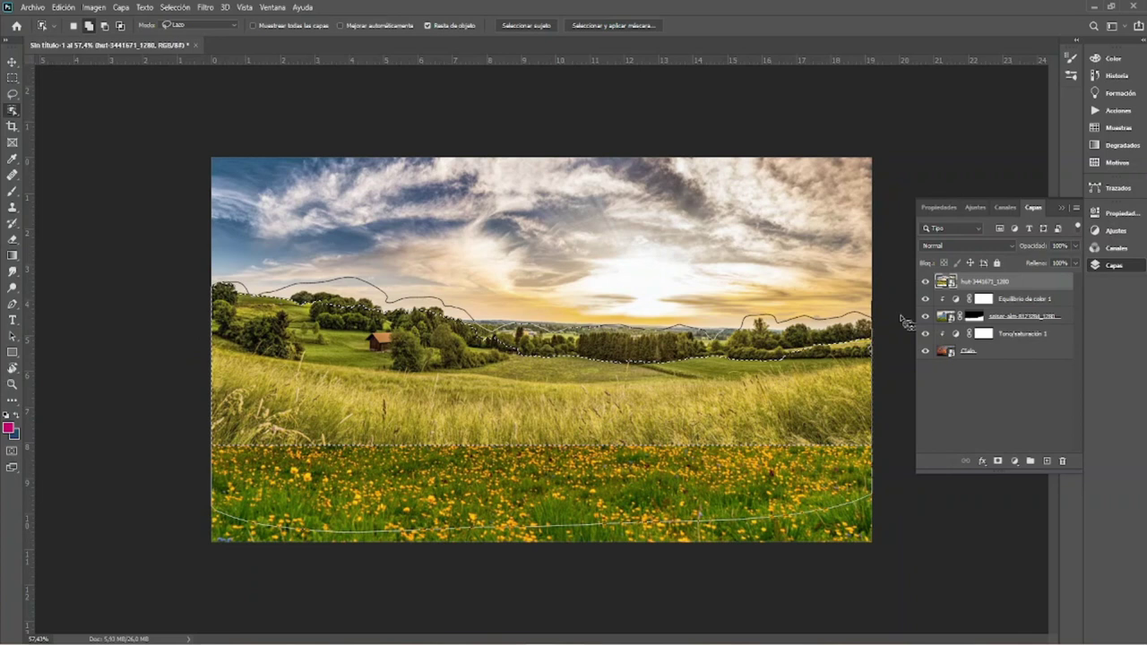
{"action": "scroll", "coordinate": [530, 366], "scroll_direction": "up", "scroll_amount": 3}
{"action": "scroll", "coordinate": [531, 365], "scroll_direction": "down", "scroll_amount": 2}
{"action": "mouse_move", "coordinate": [530, 365]}
{"action": "left_mouse_down"}
{"action": "mouse_move", "coordinate": [598, 374]}
{"action": "mouse_move", "coordinate": [536, 360]}
{"action": "left_mouse_up"}
{"action": "left_click_drag", "start_coordinate": [764, 325], "coordinate": [830, 345]}
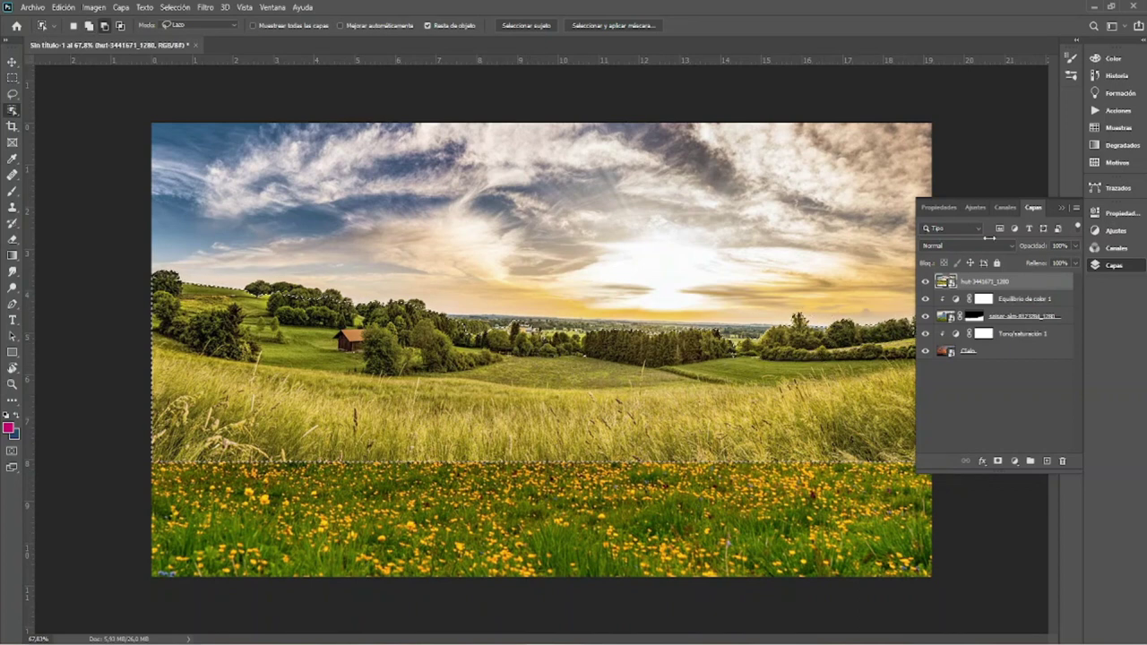
{"action": "left_click_drag", "start_coordinate": [907, 319], "coordinate": [919, 352]}
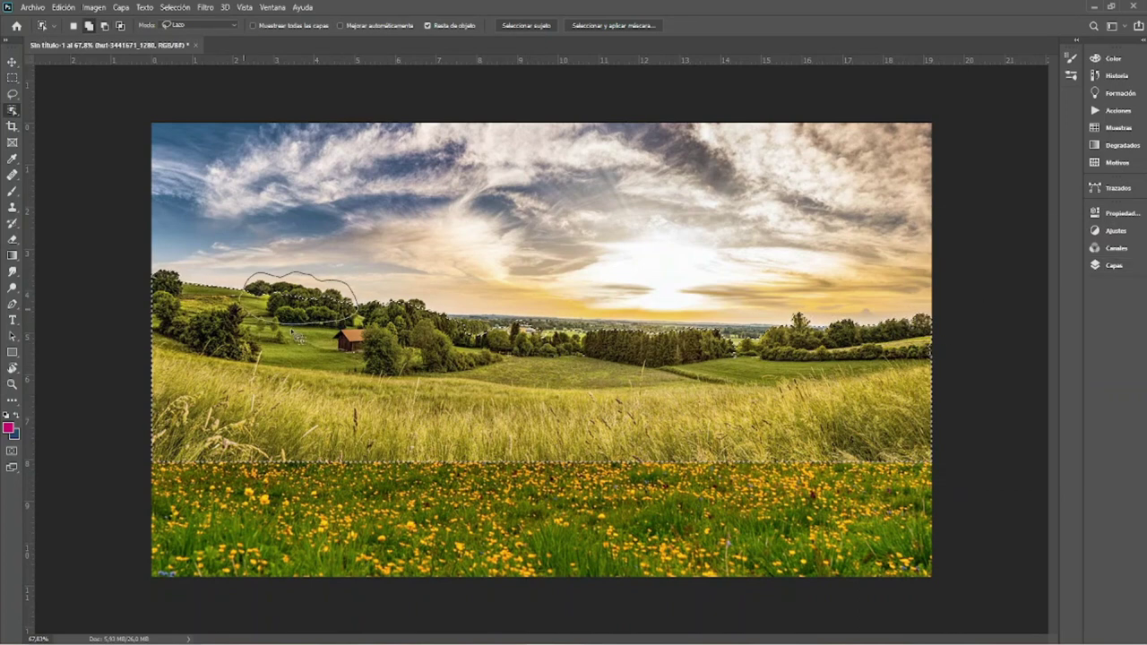
Add a Color Balance adjustment making the hut photo's midtones greener.
{"action": "left_click", "coordinate": [1014, 462]}
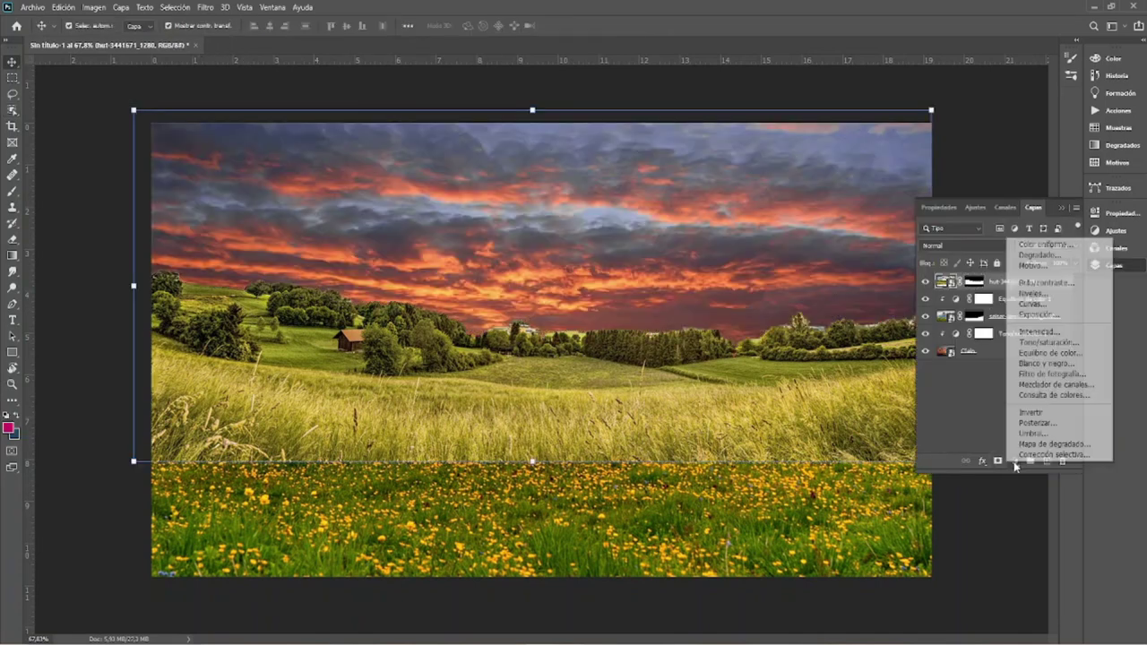
{"action": "left_click", "coordinate": [1030, 353]}
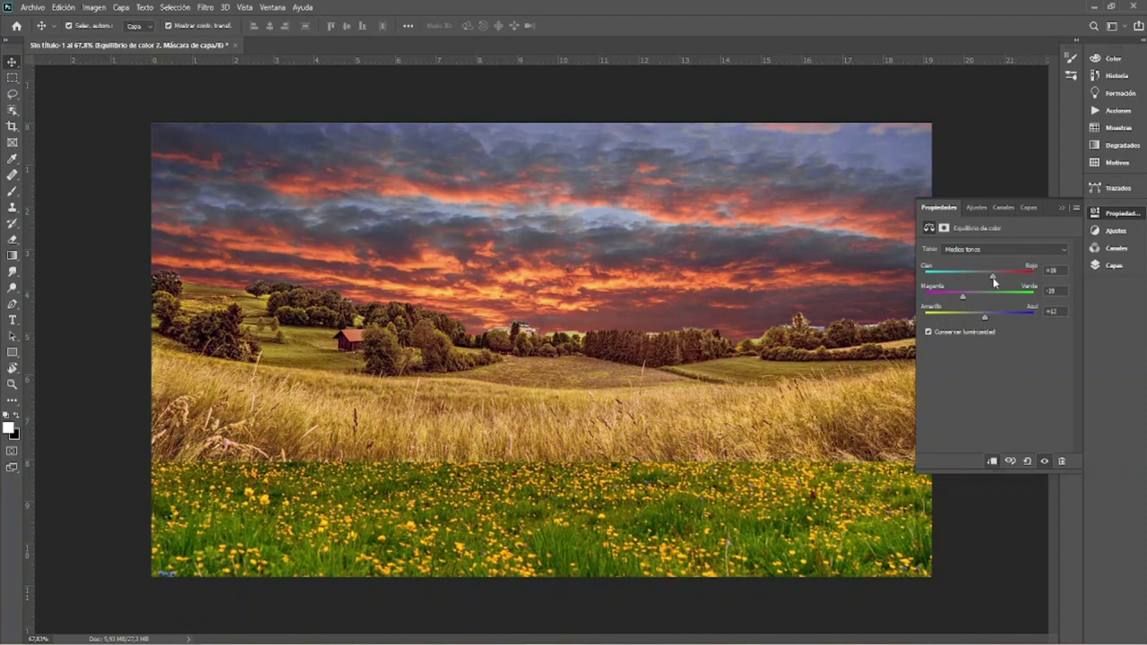
{"action": "left_click_drag", "start_coordinate": [992, 281], "coordinate": [987, 275]}
{"action": "left_click_drag", "start_coordinate": [962, 297], "coordinate": [997, 300]}
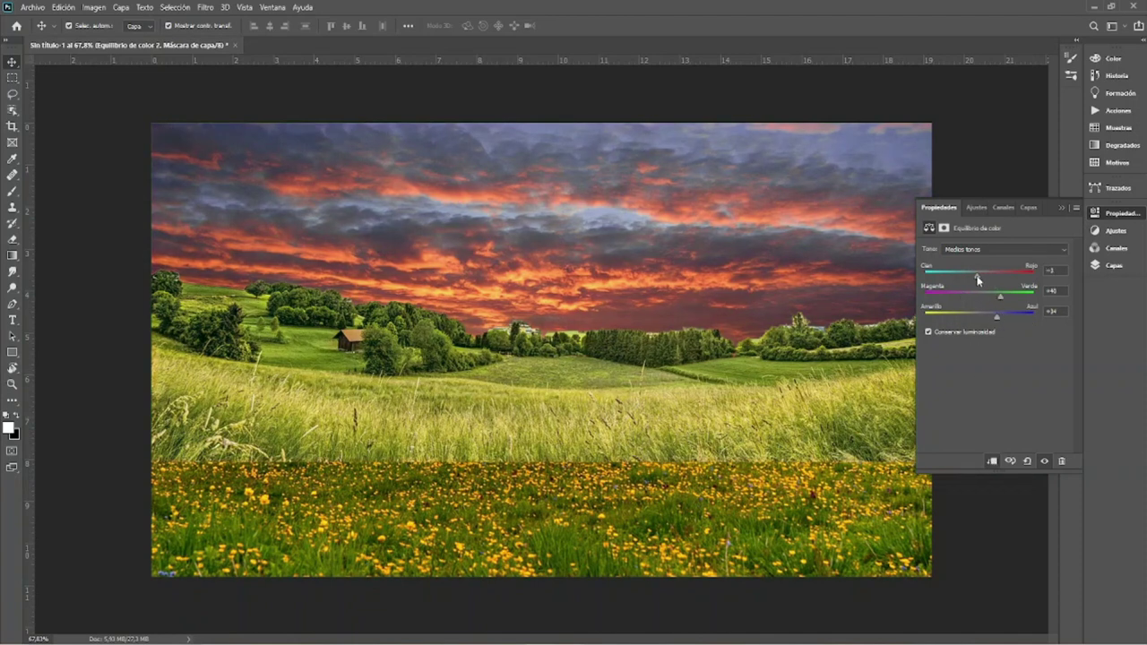
Warm the Color Balance shadows toward red, then switch to the highlights.
{"action": "left_click", "coordinate": [1003, 249]}
{"action": "left_click", "coordinate": [981, 260]}
{"action": "left_click_drag", "start_coordinate": [1000, 319], "coordinate": [1001, 319]}
{"action": "left_click_drag", "start_coordinate": [966, 275], "coordinate": [990, 282]}
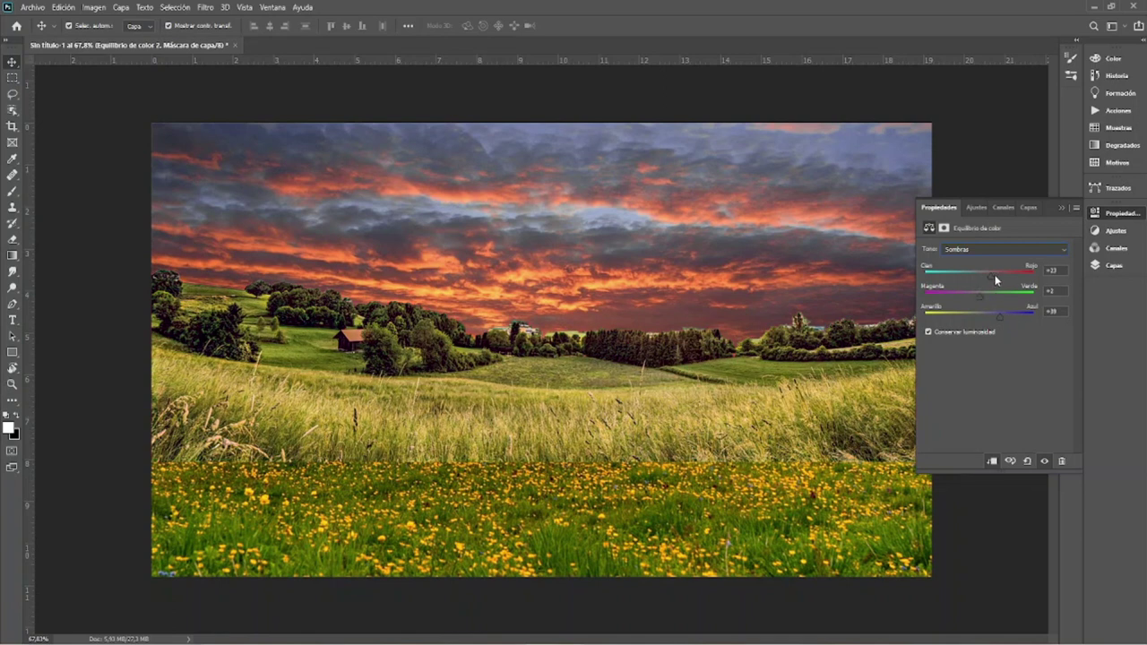
{"action": "left_click", "coordinate": [1004, 249]}
{"action": "left_click", "coordinate": [972, 285]}
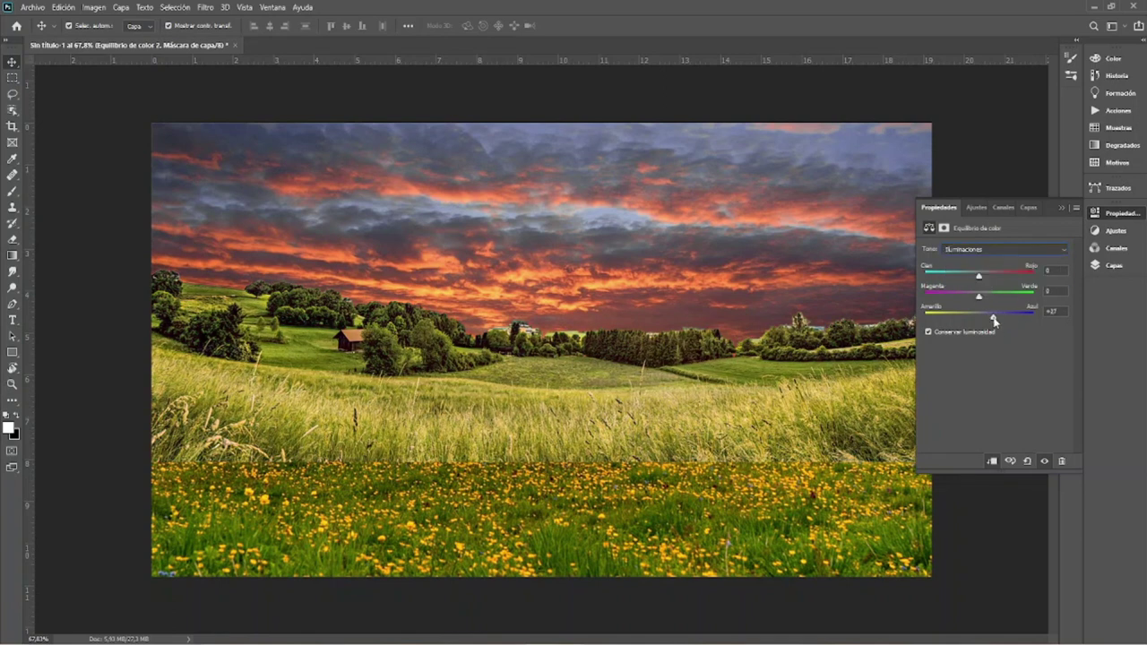
Paint black on the hut photo's mask to blend its foreground.
{"action": "key", "text": "F7"}
{"action": "left_click", "coordinate": [1012, 298]}
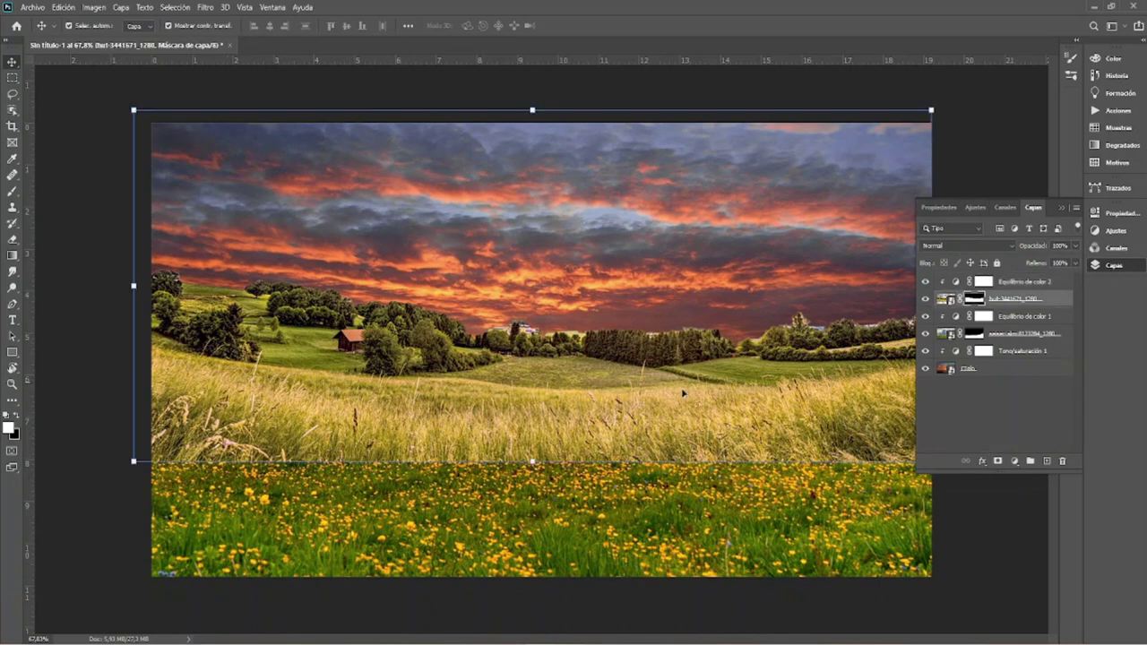
{"action": "key", "text": "b"}
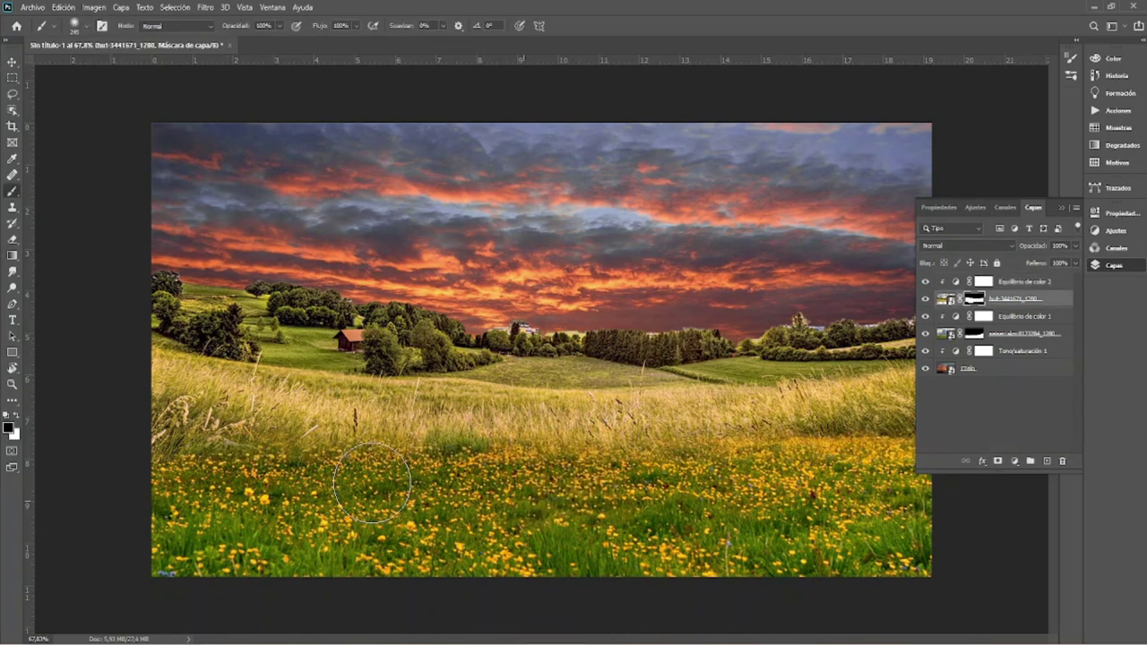
{"action": "key", "text": "z"}
{"action": "left_click_drag", "start_coordinate": [538, 424], "coordinate": [480, 424]}
Free-transform the hut photo, stretching it down to the canvas bottom.
{"action": "key", "text": "v"}
{"action": "left_click_drag", "start_coordinate": [483, 374], "coordinate": [491, 394]}
{"action": "left_click", "coordinate": [945, 298]}
{"action": "key", "text": "ctrl+t"}
{"action": "left_click_drag", "start_coordinate": [536, 442], "coordinate": [536, 494]}
Group the hut photo and its Color Balance as Grupo 1, clipping the adjustment.
{"action": "key", "text": "Return"}
{"action": "key", "text": "ctrl+0"}
{"action": "key", "text": "ctrl+g"}
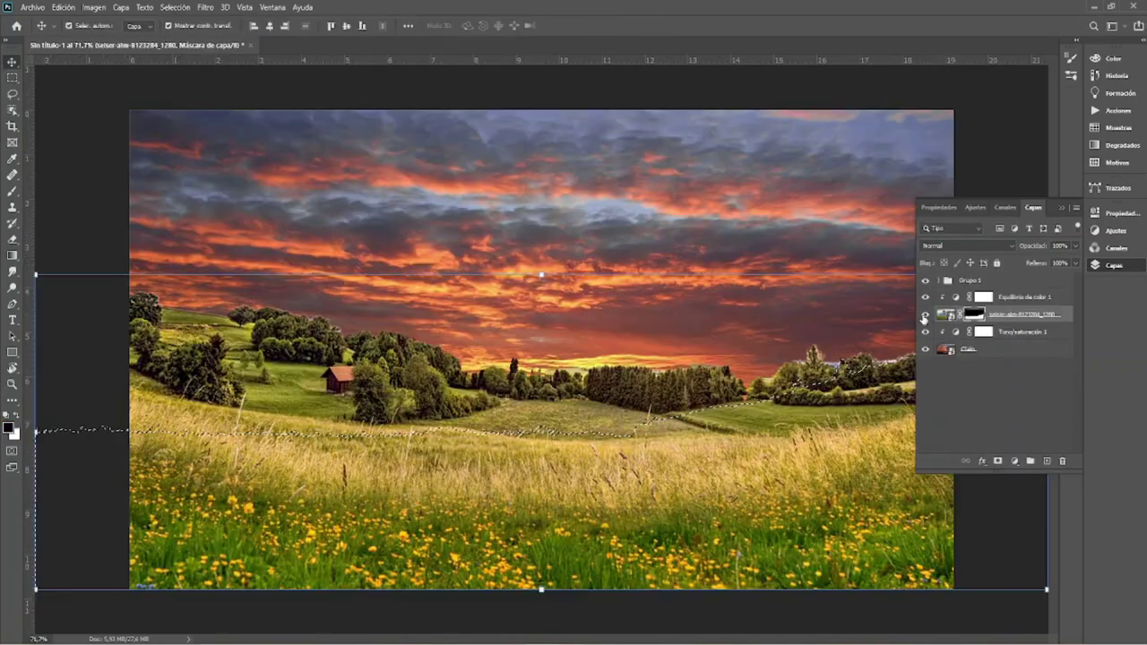
{"action": "right_click", "coordinate": [958, 313]}
Refine the hut mask's treeline edge with a 4 px radius, output as a masked copy.
{"action": "key", "text": "Escape"}
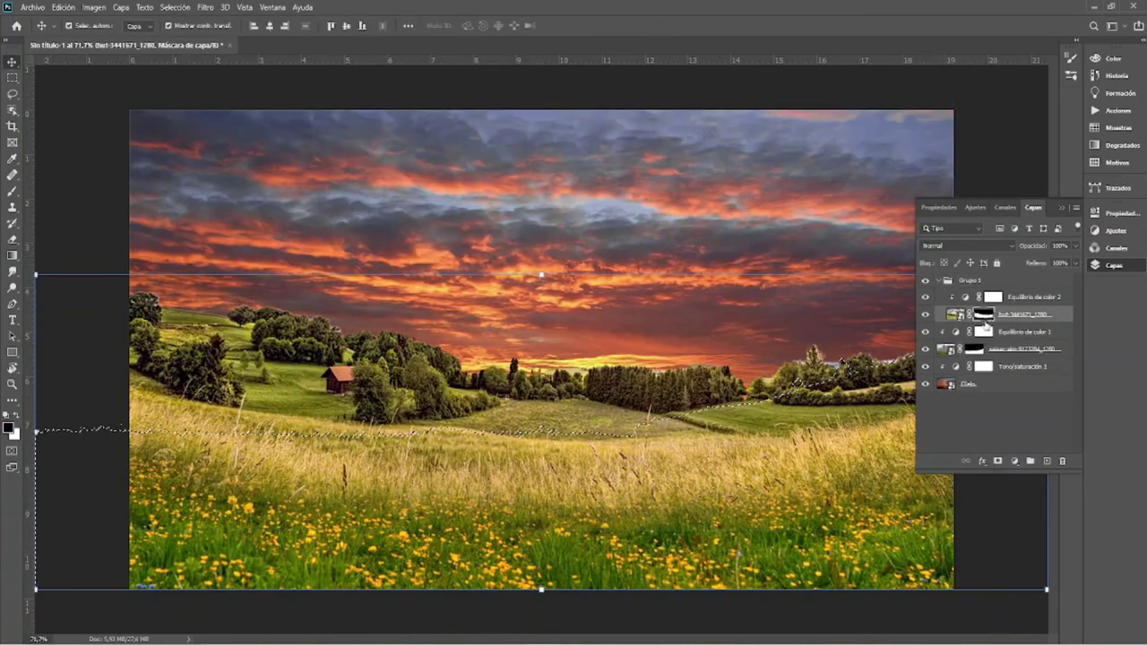
{"action": "scroll", "coordinate": [505, 431], "scroll_direction": "up", "scroll_amount": 5}
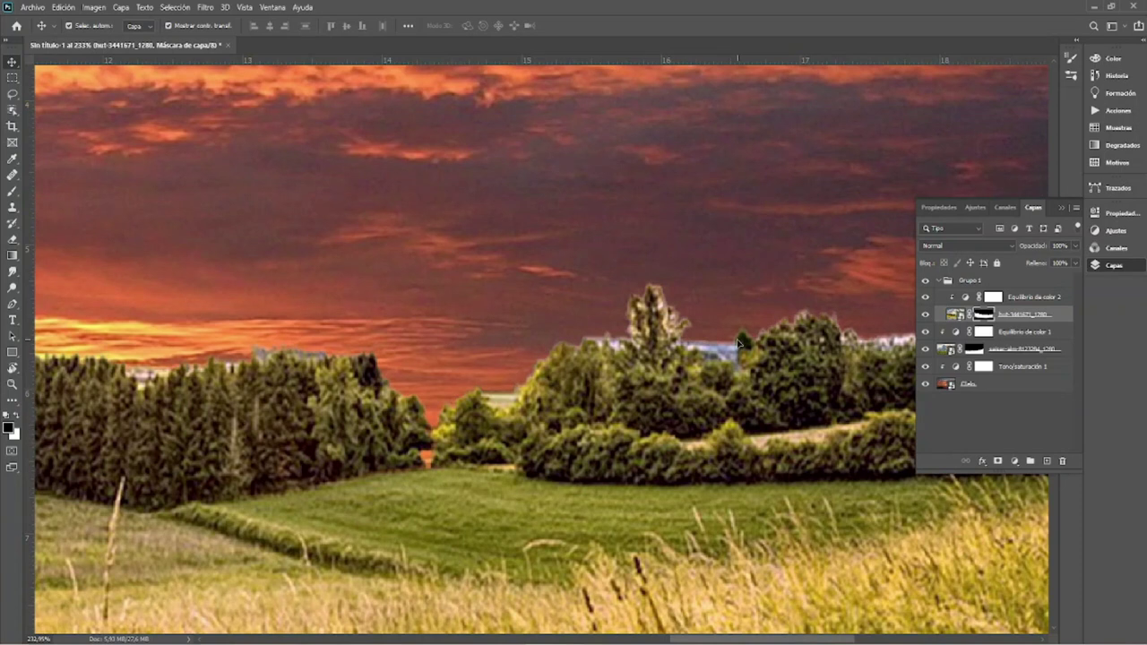
{"action": "scroll", "coordinate": [537, 395], "scroll_direction": "right", "scroll_amount": 5}
{"action": "key", "text": "ctrl+alt+r"}
{"action": "right_click", "coordinate": [532, 313], "text": "alt"}
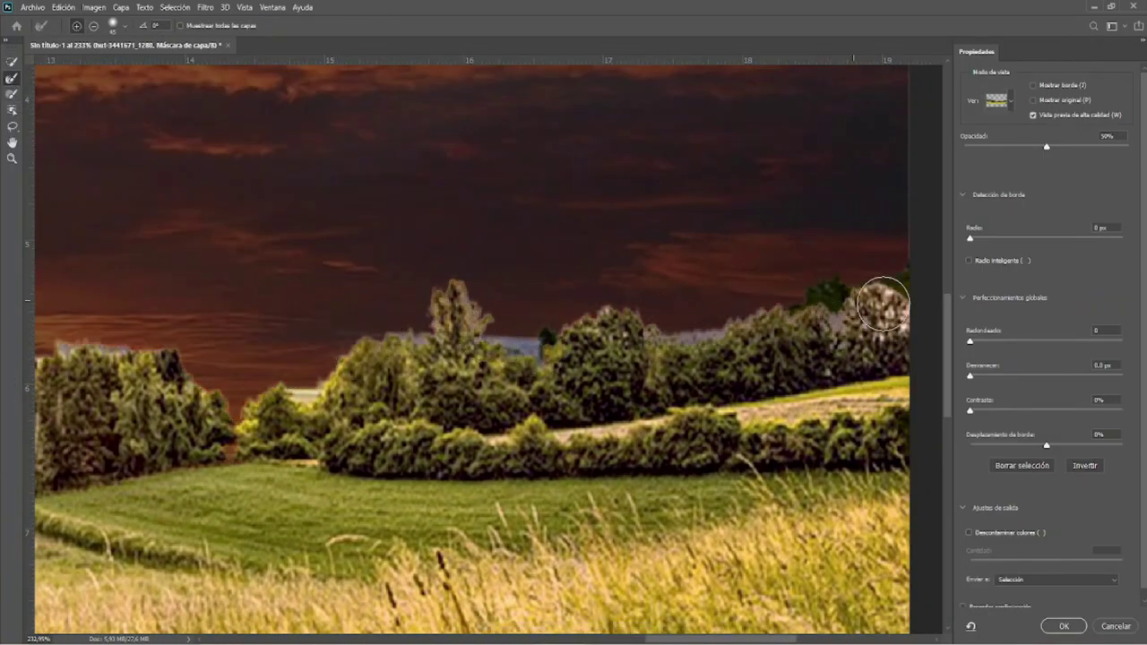
{"action": "scroll", "coordinate": [686, 317], "scroll_direction": "left", "scroll_amount": 9}
{"action": "scroll", "coordinate": [725, 309], "scroll_direction": "left", "scroll_amount": 7}
{"action": "scroll", "coordinate": [627, 332], "scroll_direction": "left", "scroll_amount": 10}
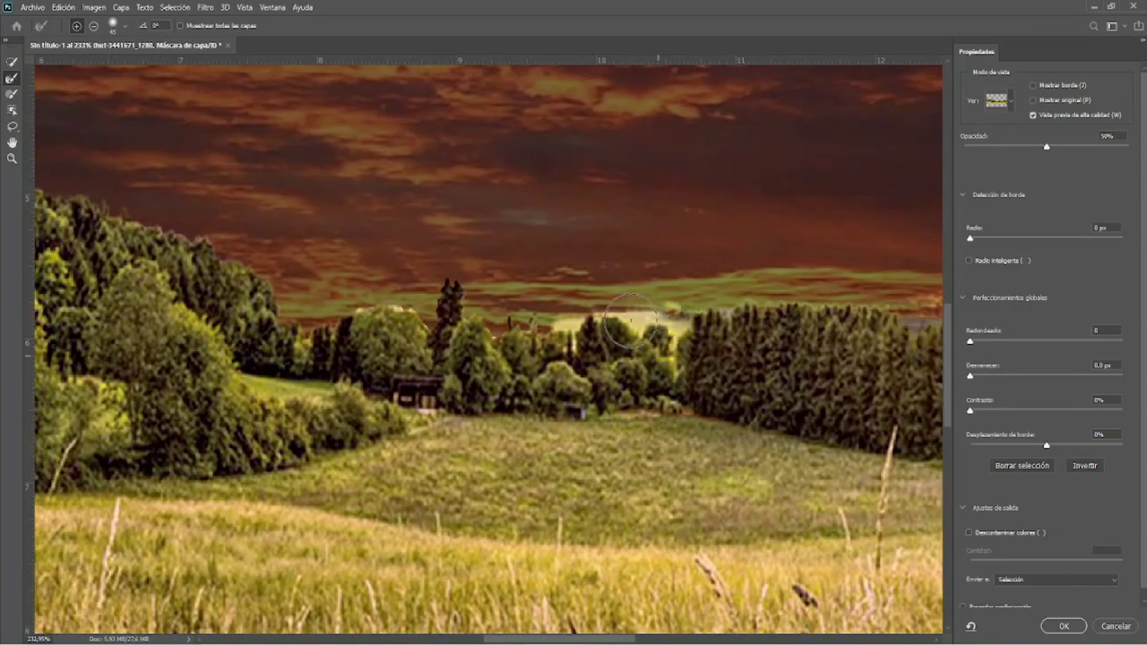
{"action": "left_click_drag", "start_coordinate": [970, 238], "coordinate": [1002, 238]}
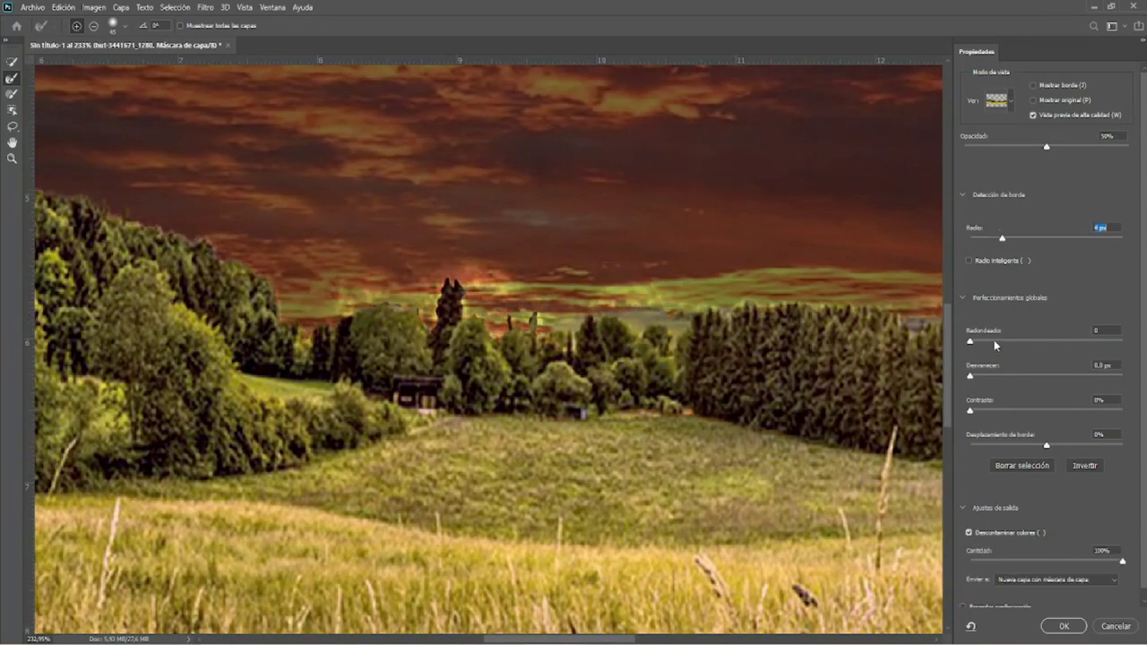
{"action": "left_click", "coordinate": [1064, 625]}
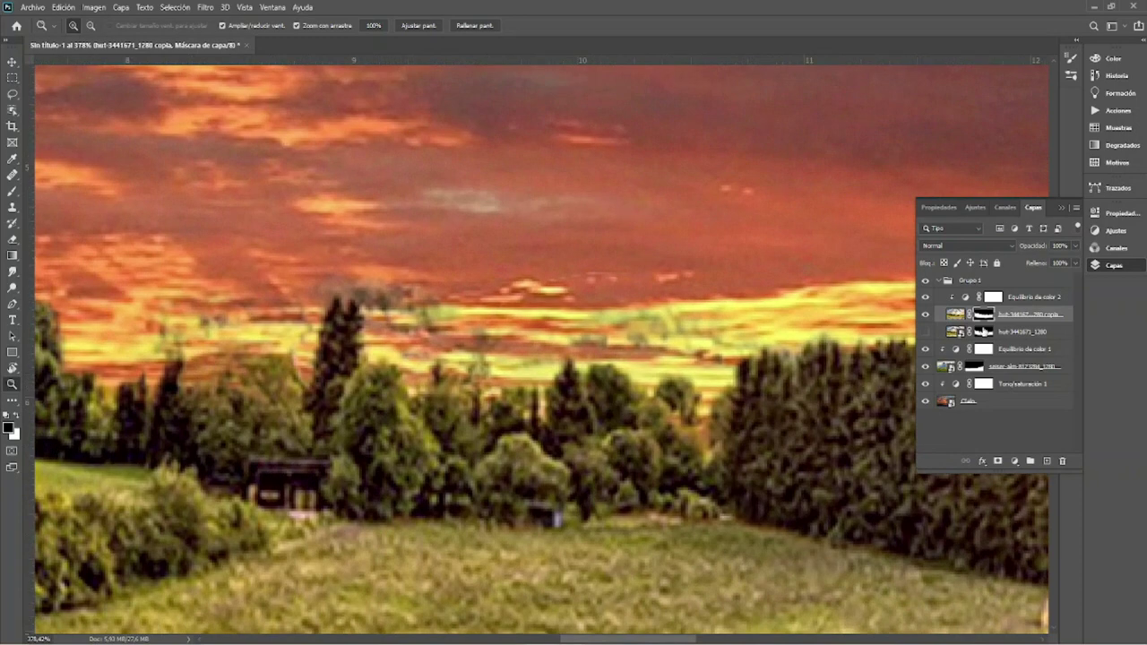
Resize the mask-painting brush and bring the landscape's right side into view.
{"action": "right_click", "coordinate": [676, 294]}
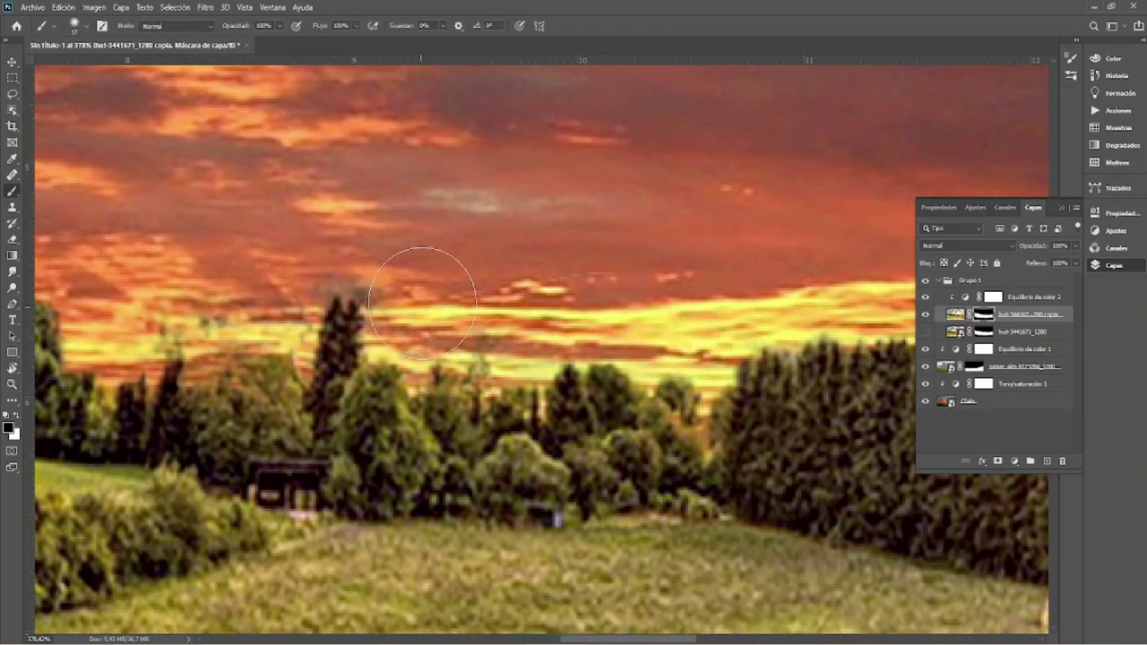
{"action": "scroll", "coordinate": [461, 324], "scroll_direction": "left", "scroll_amount": 7}
{"action": "scroll", "coordinate": [462, 324], "scroll_direction": "down", "scroll_amount": 3}
{"action": "scroll", "coordinate": [461, 324], "scroll_direction": "down", "scroll_amount": 3}
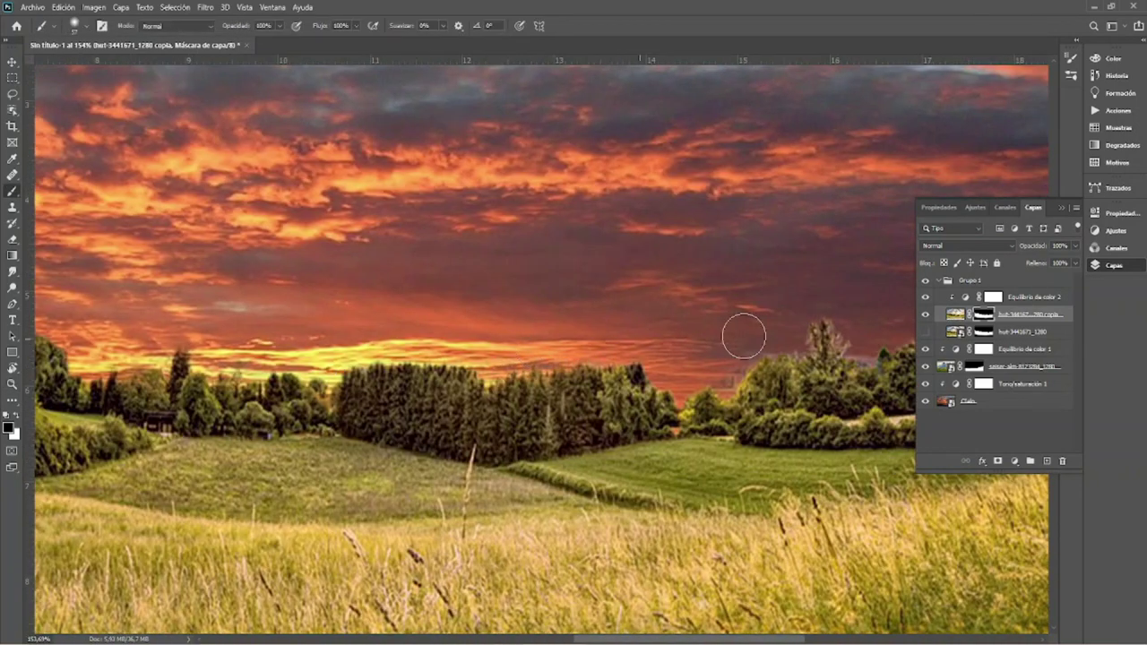
{"action": "mouse_move", "coordinate": [861, 333]}
{"action": "left_mouse_down"}
{"action": "mouse_move", "coordinate": [626, 352]}
{"action": "mouse_move", "coordinate": [627, 421]}
{"action": "mouse_move", "coordinate": [662, 307]}
{"action": "left_mouse_up"}
Add a Color Balance adjustment above the Tono/saturación 1 layer.
{"action": "key", "text": "z"}
{"action": "key", "text": "v"}
{"action": "left_click", "coordinate": [955, 384]}
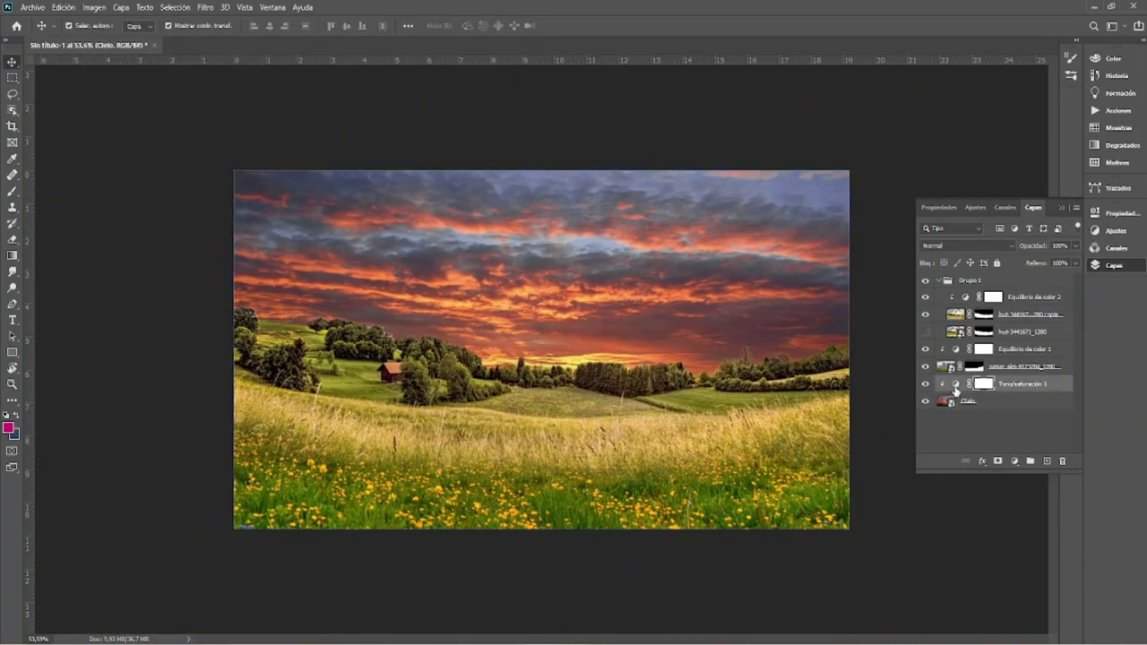
{"action": "left_click", "coordinate": [1106, 269]}
{"action": "left_click", "coordinate": [994, 466]}
{"action": "left_click", "coordinate": [993, 350]}
{"action": "left_click", "coordinate": [982, 250]}
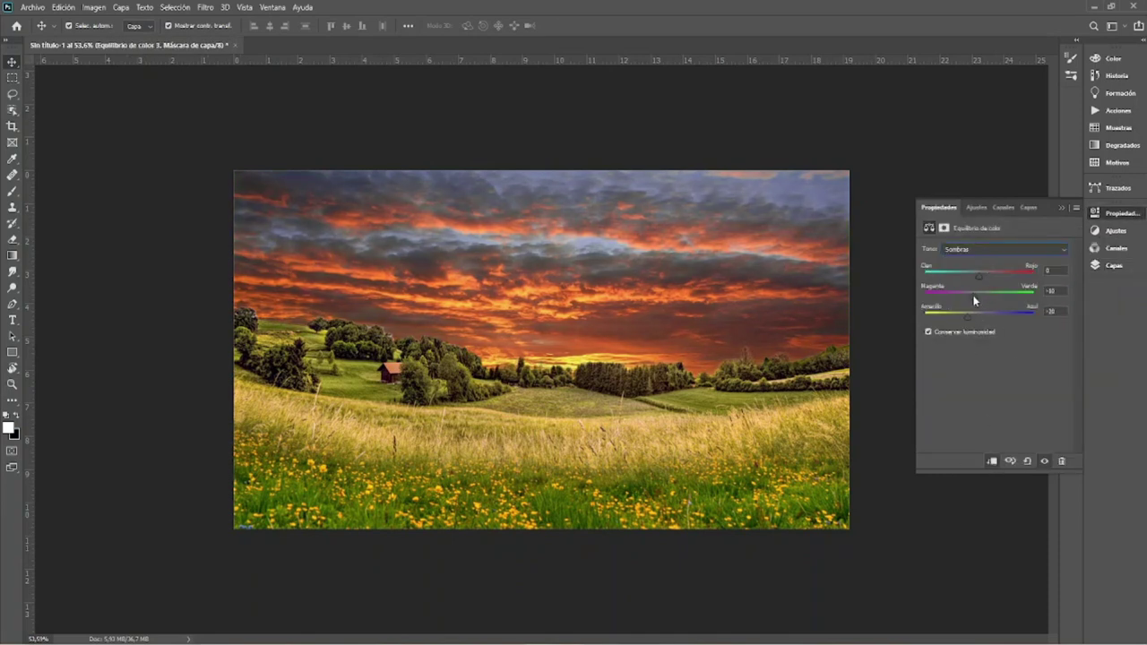
Cool the Color Balance highlights toward blue, then select the midtones.
{"action": "left_click", "coordinate": [1003, 249]}
{"action": "left_click", "coordinate": [974, 270]}
{"action": "mouse_move", "coordinate": [976, 273]}
{"action": "left_mouse_down"}
{"action": "mouse_move", "coordinate": [949, 273]}
{"action": "mouse_move", "coordinate": [964, 296]}
{"action": "mouse_move", "coordinate": [950, 321]}
{"action": "mouse_move", "coordinate": [968, 321]}
{"action": "left_mouse_up"}
{"action": "left_click", "coordinate": [1004, 249]}
{"action": "left_click", "coordinate": [980, 271]}
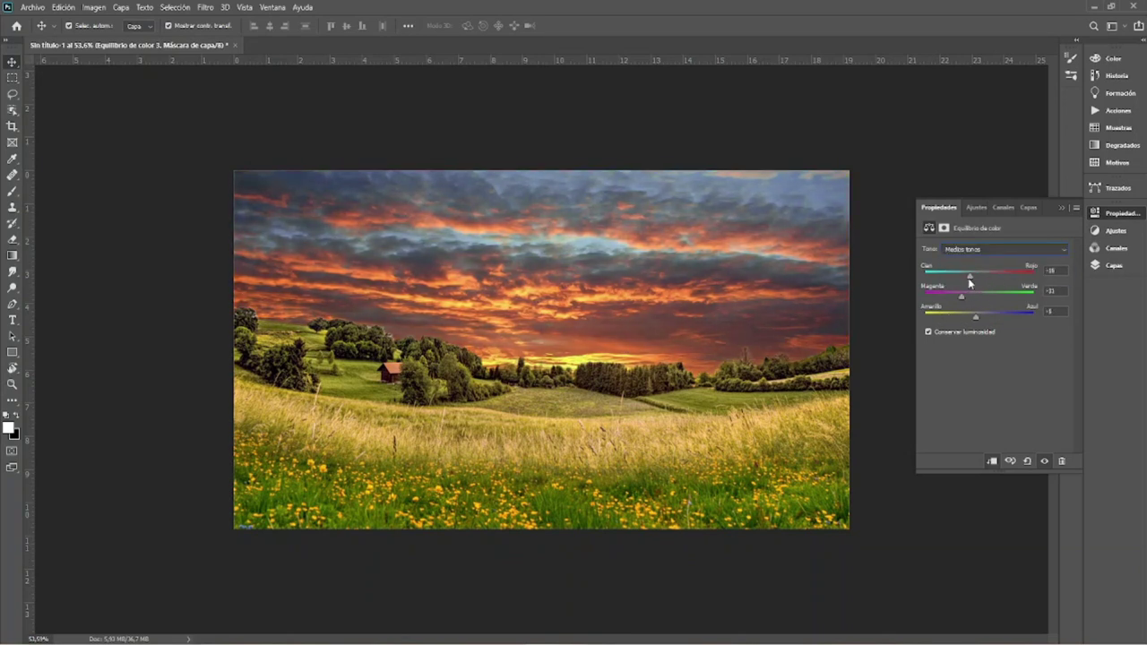
{"action": "left_click", "coordinate": [1112, 265]}
Place the lens-flare image, scaled and rotated so its sun sits on the horizon.
{"action": "double_click", "coordinate": [332, 183]}
{"action": "mouse_move", "coordinate": [848, 370]}
{"action": "left_mouse_down"}
{"action": "mouse_move", "coordinate": [550, 378]}
{"action": "mouse_move", "coordinate": [667, 403]}
{"action": "left_mouse_up"}
{"action": "left_click_drag", "start_coordinate": [385, 470], "coordinate": [573, 501]}
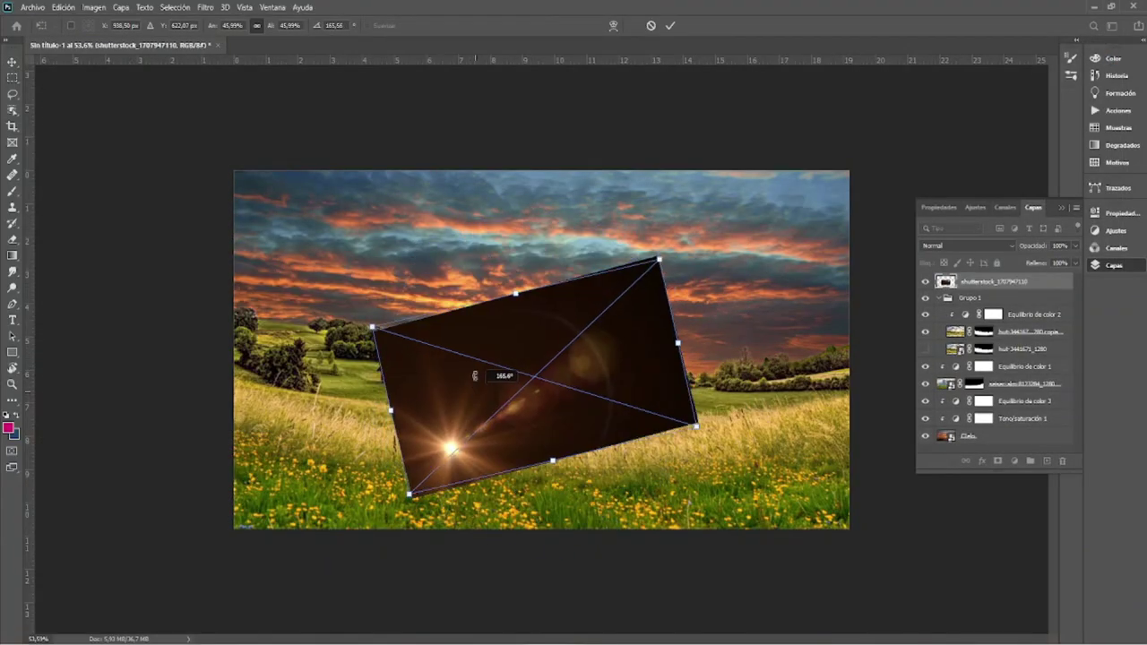
{"action": "left_click_drag", "start_coordinate": [573, 376], "coordinate": [643, 389]}
{"action": "left_click_drag", "start_coordinate": [722, 302], "coordinate": [747, 263]}
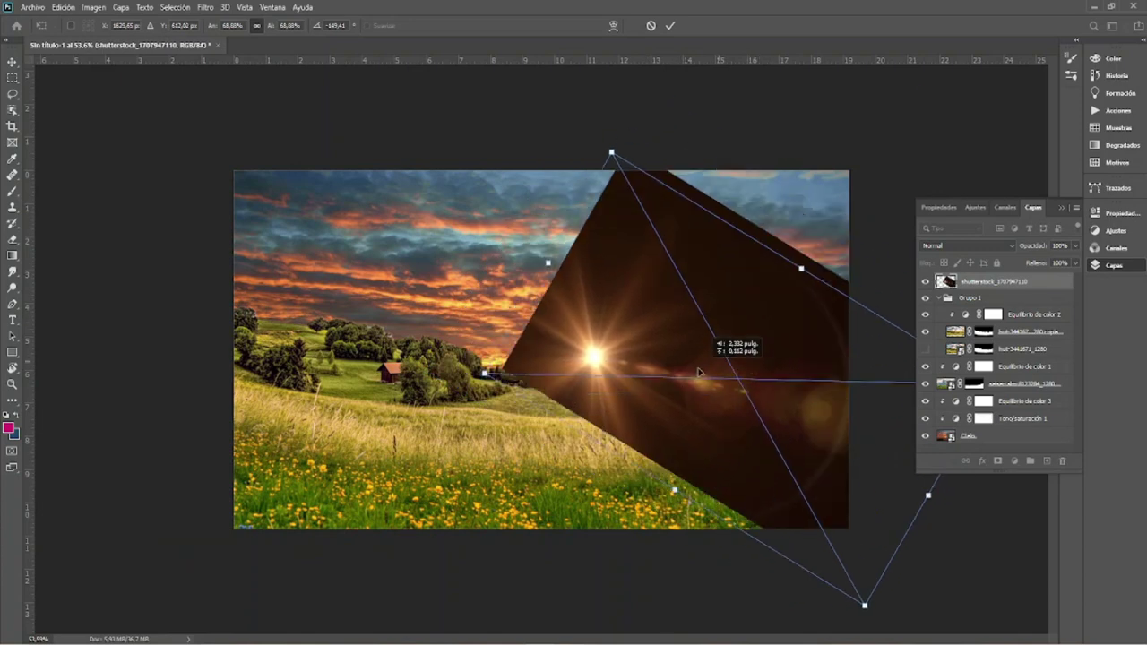
{"action": "left_click_drag", "start_coordinate": [650, 363], "coordinate": [689, 360]}
{"action": "key", "text": "Return"}
Set the flare to Trama blend mode at 97% opacity and reposition it.
{"action": "left_click", "coordinate": [972, 246]}
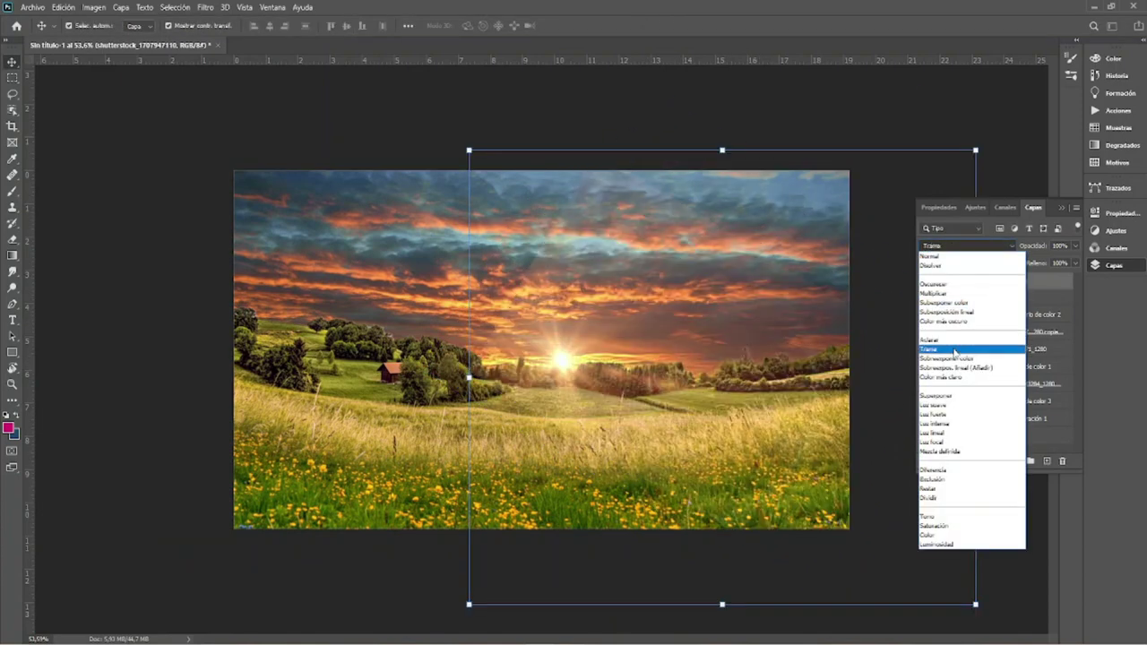
{"action": "left_click", "coordinate": [957, 348]}
{"action": "key", "text": "ctrl+t"}
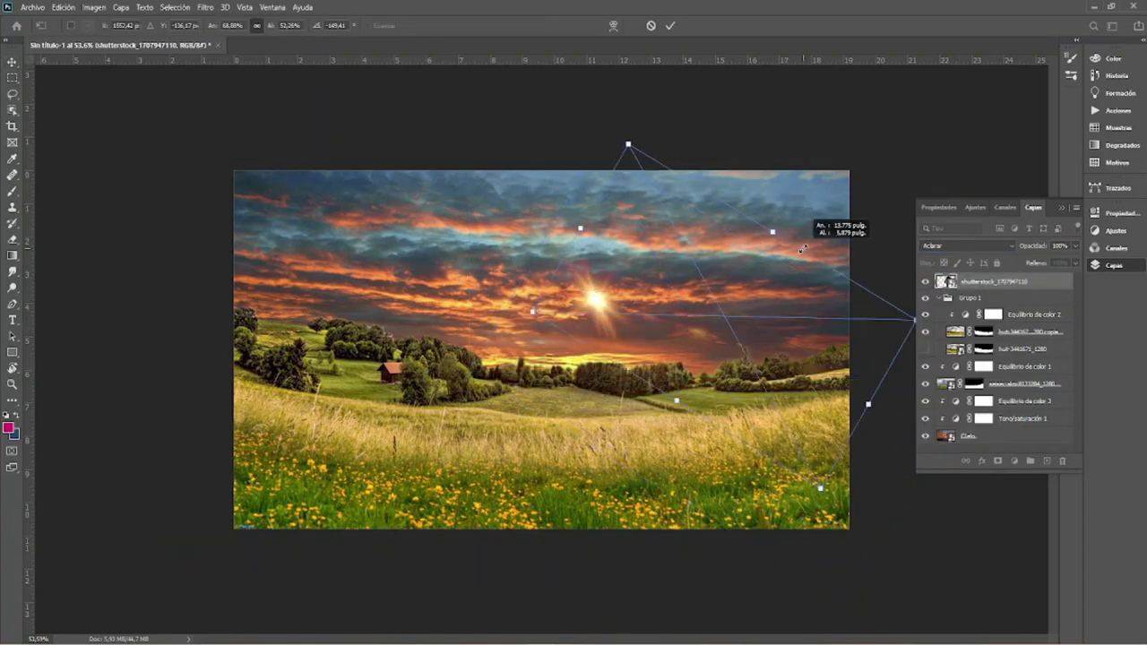
{"action": "mouse_move", "coordinate": [560, 358]}
{"action": "left_mouse_down"}
{"action": "mouse_move", "coordinate": [567, 349]}
{"action": "mouse_move", "coordinate": [563, 369]}
{"action": "left_mouse_up"}
{"action": "key", "text": "Return"}
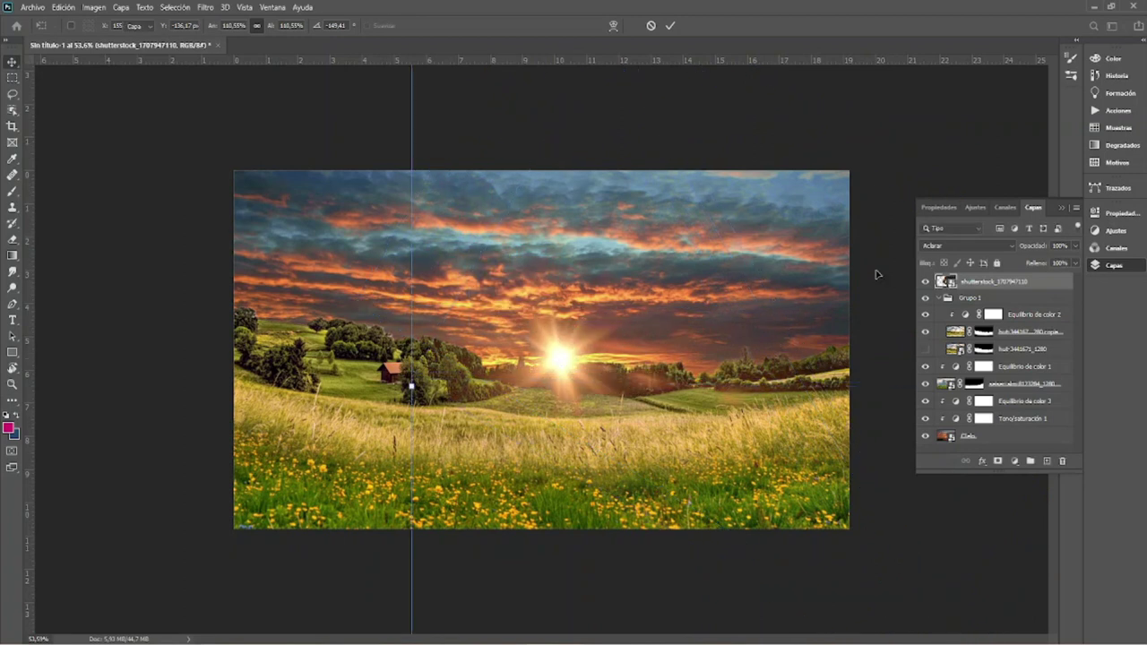
{"action": "left_click_drag", "start_coordinate": [1039, 247], "coordinate": [1024, 249]}
Add a mask to the flare and brush out parts of it.
{"action": "left_click", "coordinate": [998, 462]}
{"action": "key", "text": "b"}
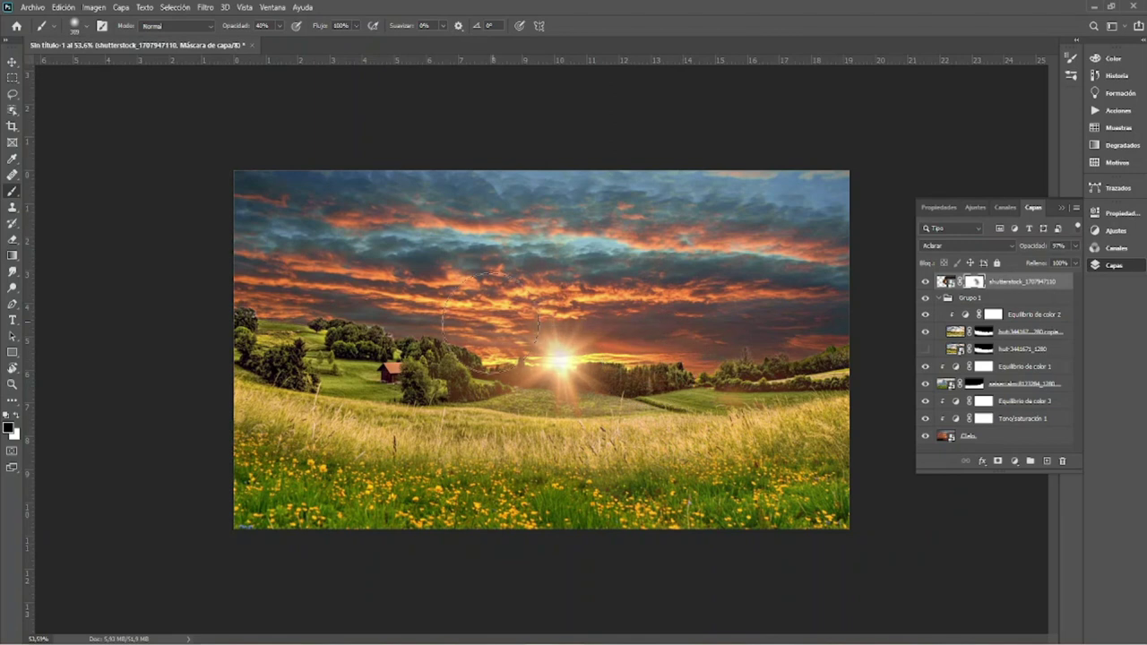
{"action": "left_click", "coordinate": [560, 360]}
{"action": "right_click", "coordinate": [592, 365], "text": "alt"}
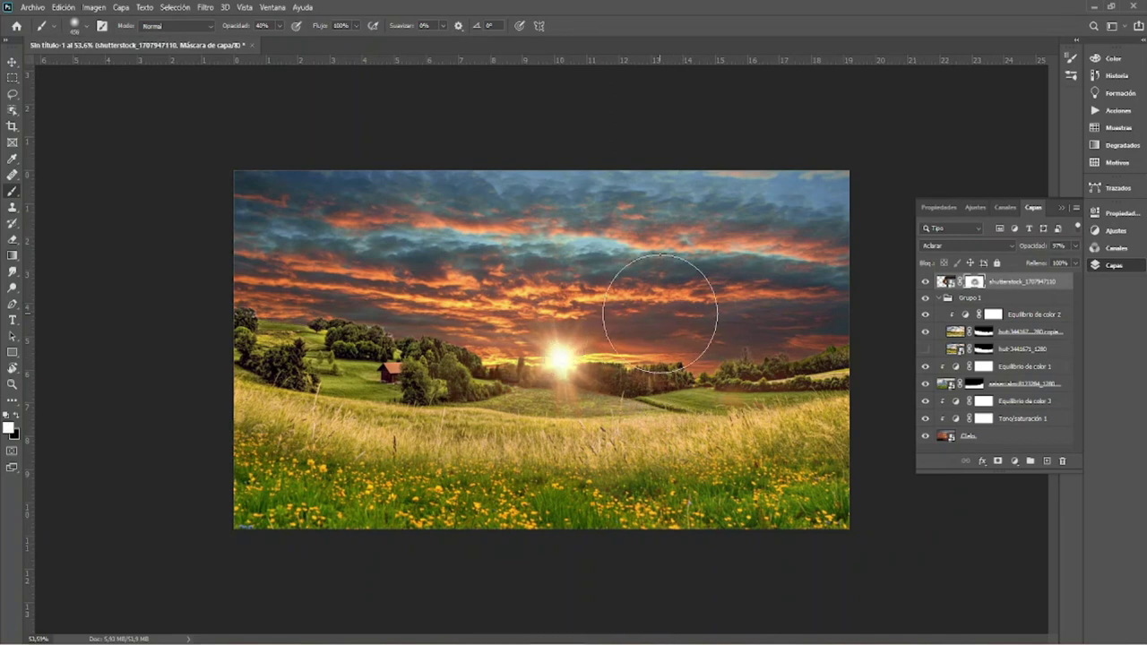
{"action": "key", "text": "z"}
{"action": "left_click_drag", "start_coordinate": [645, 395], "coordinate": [633, 395]}
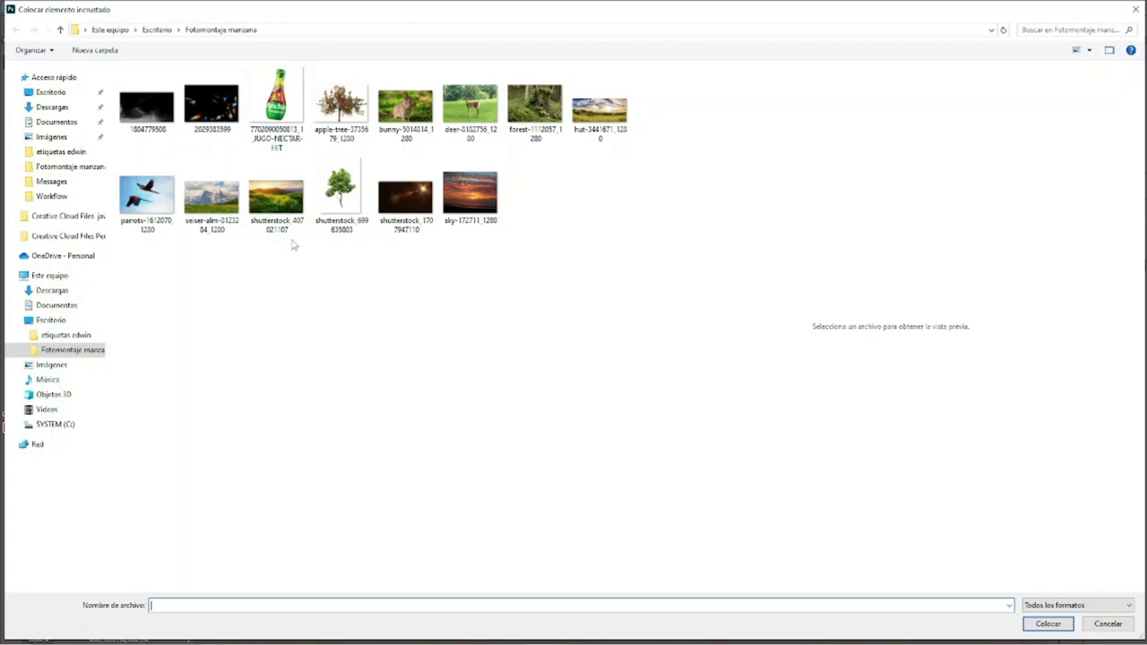
Place the apple-tree image, scaled down on the left side of the scene.
{"action": "left_click", "coordinate": [354, 114]}
{"action": "double_click", "coordinate": [354, 114]}
{"action": "left_click_drag", "start_coordinate": [818, 152], "coordinate": [707, 228]}
{"action": "left_click_drag", "start_coordinate": [576, 386], "coordinate": [370, 396]}
{"action": "mouse_move", "coordinate": [499, 238]}
{"action": "left_mouse_down"}
{"action": "mouse_move", "coordinate": [580, 167]}
{"action": "mouse_move", "coordinate": [547, 169]}
{"action": "left_mouse_up"}
{"action": "key", "text": "Return"}
Add a Color Balance warming midtones toward yellow and shifting the highlights' yellow-blue balance.
{"action": "left_click", "coordinate": [1014, 460]}
{"action": "left_click", "coordinate": [1048, 351]}
{"action": "mouse_move", "coordinate": [978, 317]}
{"action": "left_mouse_down"}
{"action": "mouse_move", "coordinate": [948, 315]}
{"action": "mouse_move", "coordinate": [962, 294]}
{"action": "mouse_move", "coordinate": [987, 296]}
{"action": "left_mouse_up"}
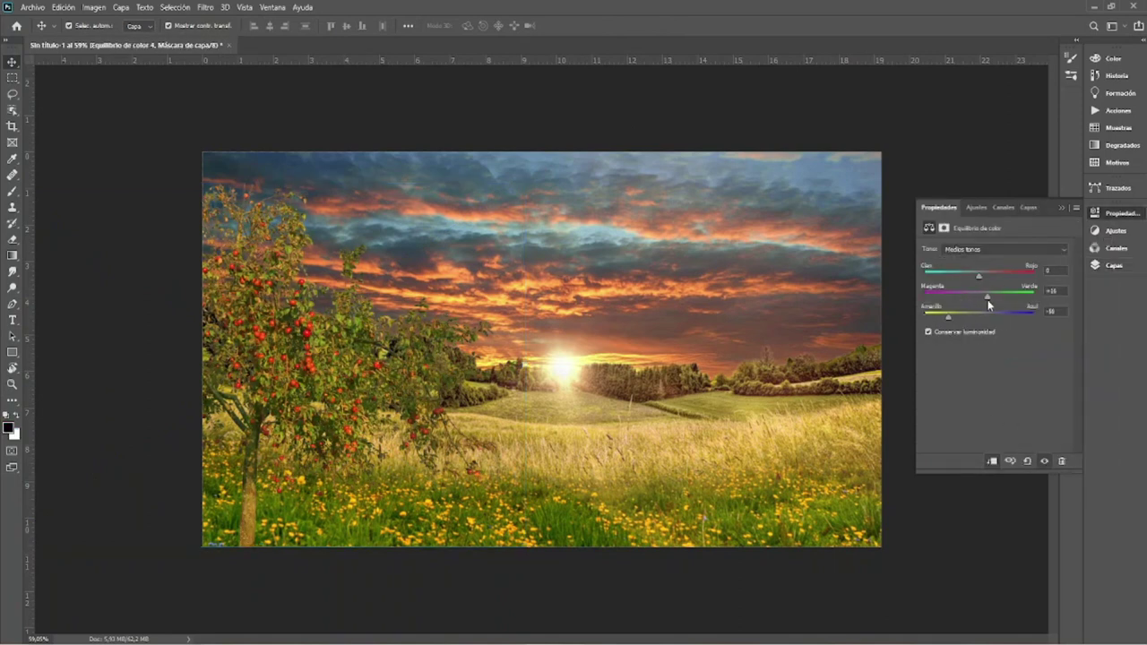
{"action": "left_click", "coordinate": [1004, 250]}
{"action": "left_click", "coordinate": [976, 255]}
{"action": "left_click_drag", "start_coordinate": [978, 316], "coordinate": [962, 319]}
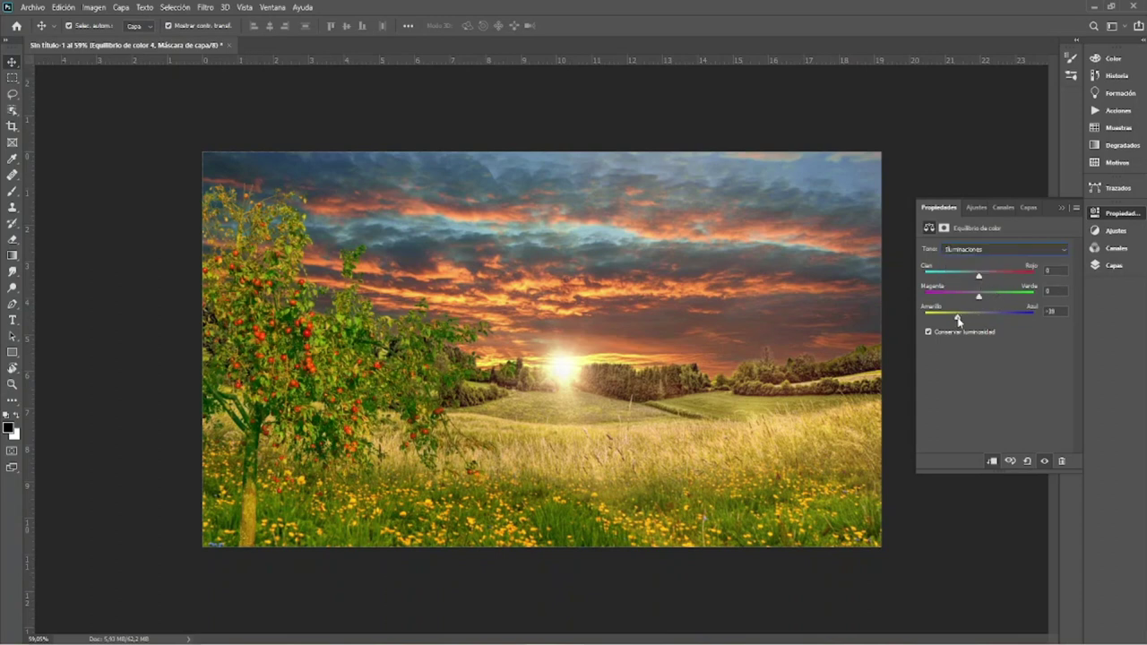
{"action": "left_click", "coordinate": [1094, 266]}
Add a brightening Curves with inverted mask, painted back in white around the sun.
{"action": "left_click", "coordinate": [1014, 461]}
{"action": "left_click", "coordinate": [1048, 301]}
{"action": "left_click_drag", "start_coordinate": [996, 348], "coordinate": [997, 334]}
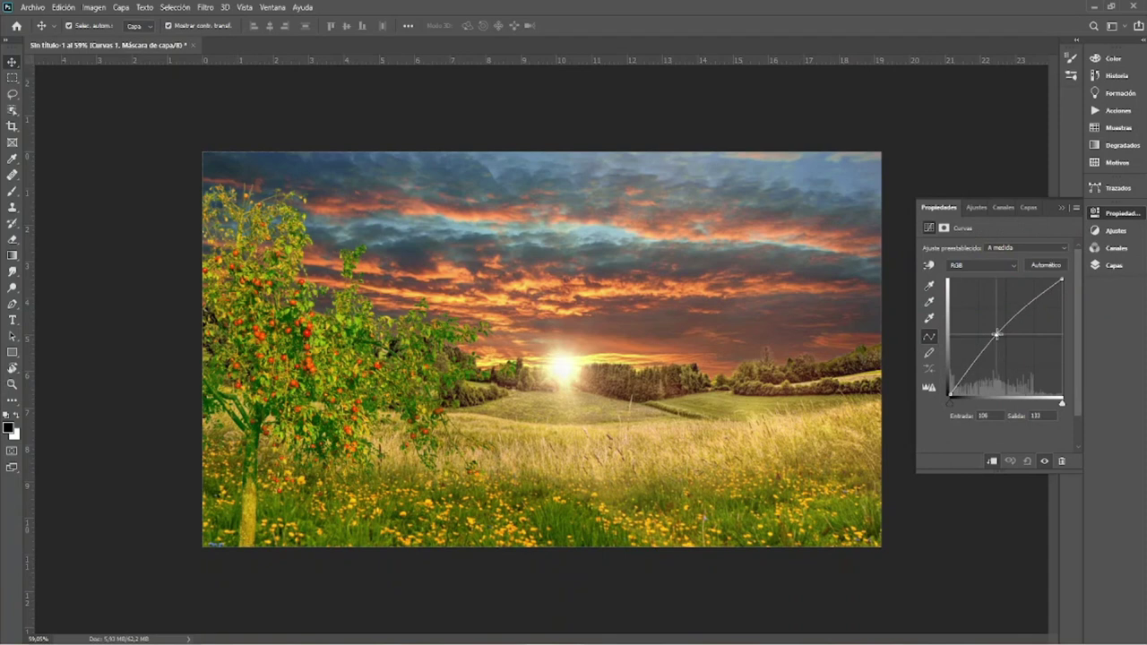
{"action": "left_click", "coordinate": [1114, 265]}
{"action": "key", "text": "ctrl+i"}
{"action": "key", "text": "b"}
{"action": "right_click", "coordinate": [516, 337], "text": "alt"}
{"action": "key", "text": "x"}
{"action": "key", "text": "0"}
{"action": "left_click_drag", "start_coordinate": [516, 338], "coordinate": [480, 283]}
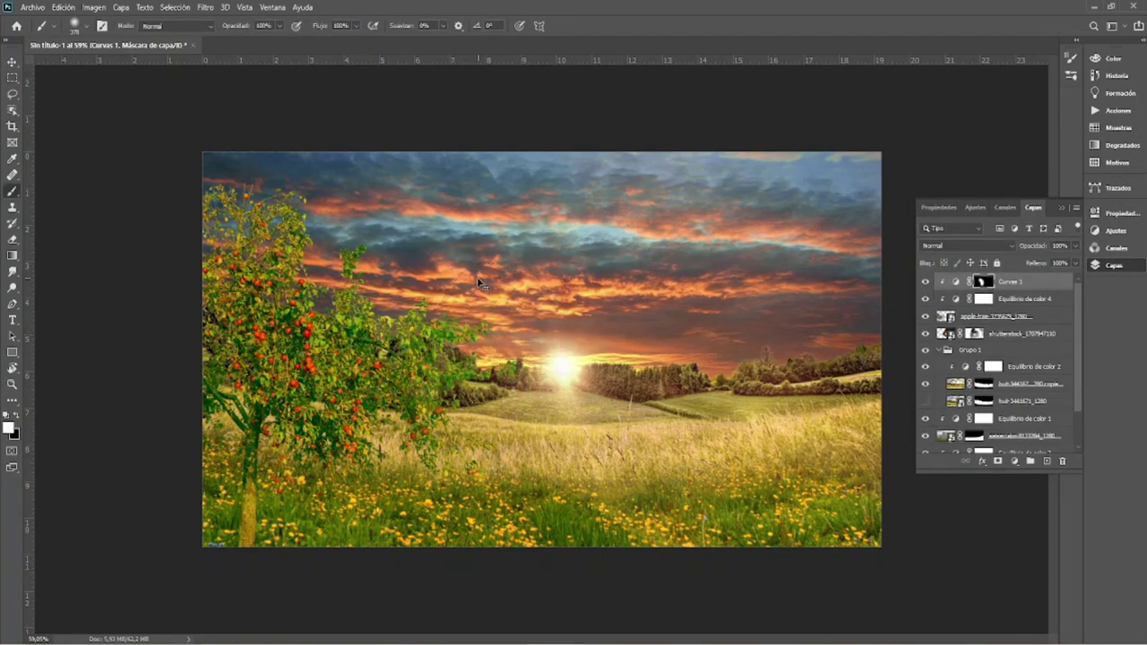
Add a midtone-darkening Curves with inverted mask painted in, then place the Hit néctar bottle.
{"action": "left_click", "coordinate": [1015, 461]}
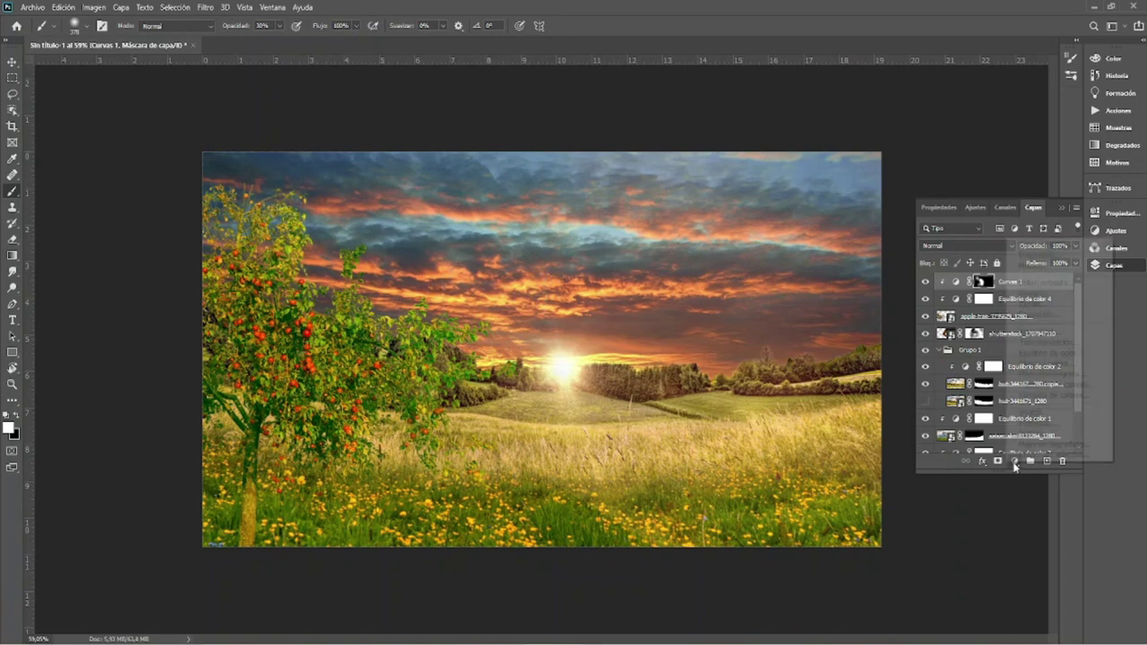
{"action": "left_click", "coordinate": [1048, 302]}
{"action": "left_click_drag", "start_coordinate": [1005, 339], "coordinate": [1013, 352]}
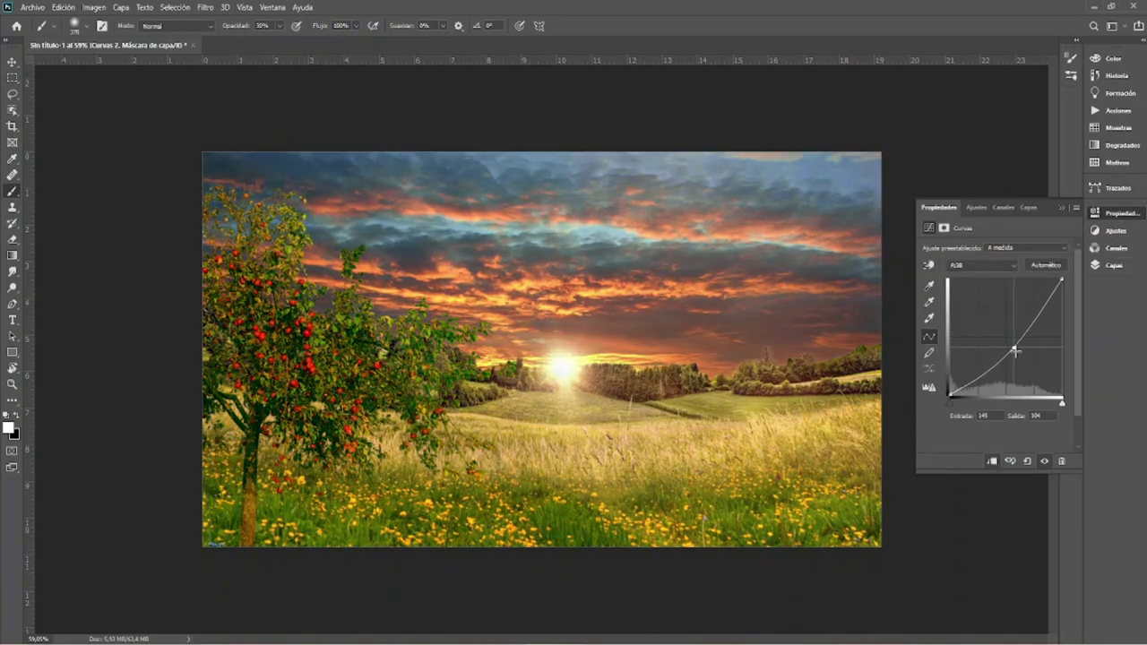
{"action": "left_click", "coordinate": [1028, 207]}
{"action": "key", "text": "ctrl+i"}
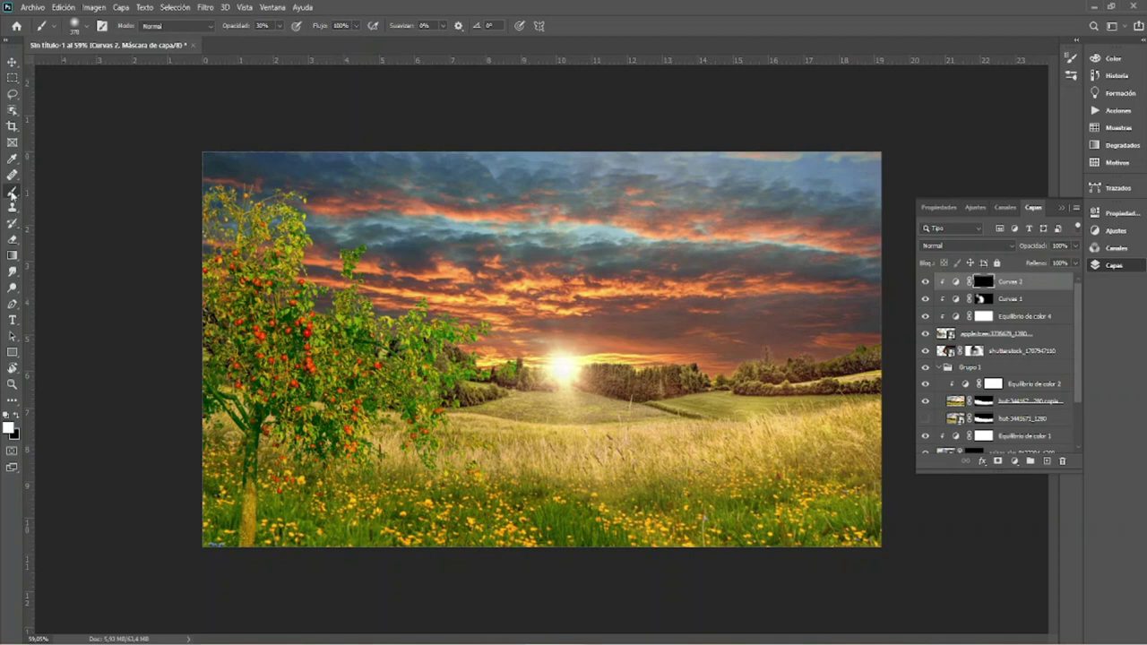
{"action": "left_click_drag", "start_coordinate": [212, 499], "coordinate": [296, 358]}
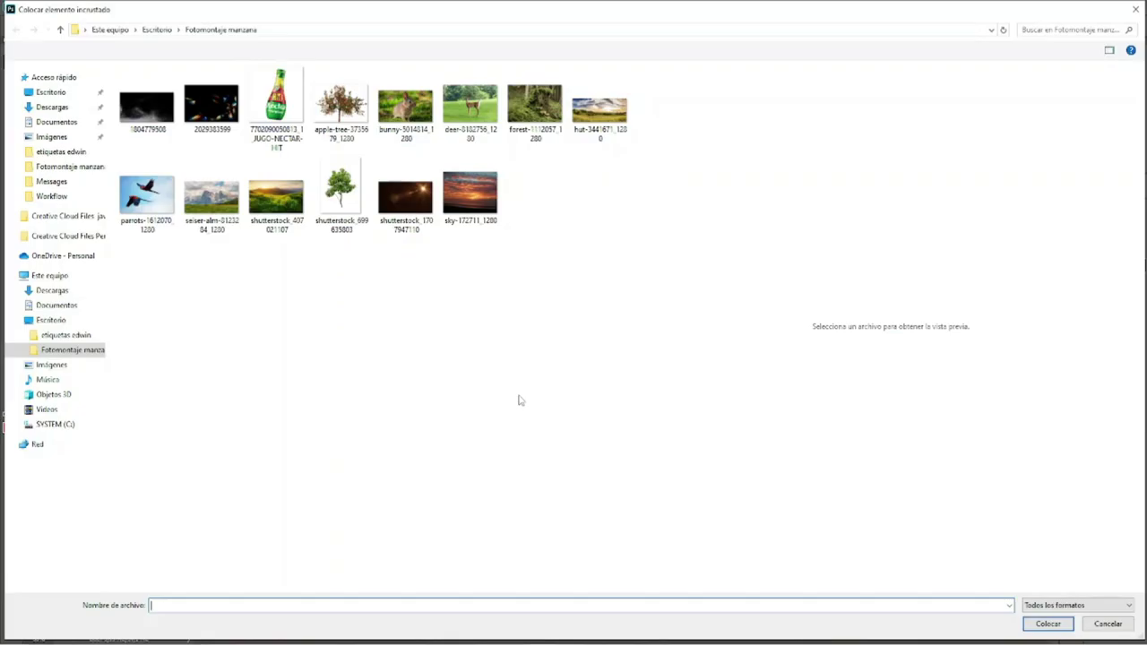
{"action": "double_click", "coordinate": [276, 106]}
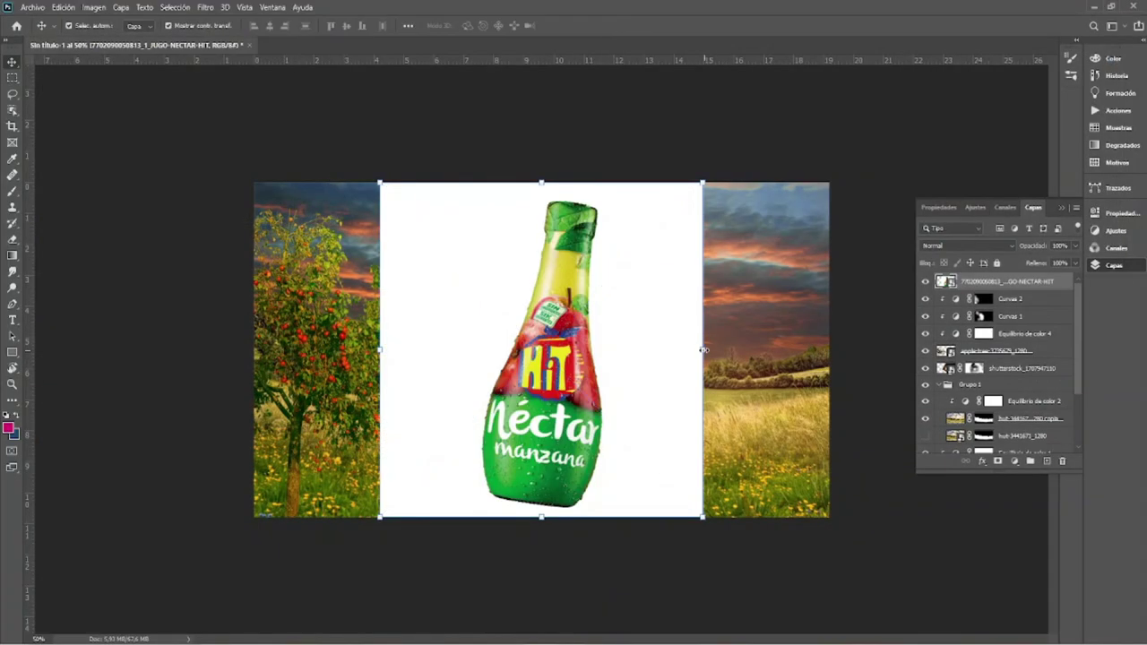
Shrink the placed bottle and outline it with Object Selection.
{"action": "left_click_drag", "start_coordinate": [704, 349], "coordinate": [681, 350]}
{"action": "key", "text": "Return"}
{"action": "key", "text": "w"}
{"action": "left_click_drag", "start_coordinate": [586, 323], "coordinate": [593, 270]}
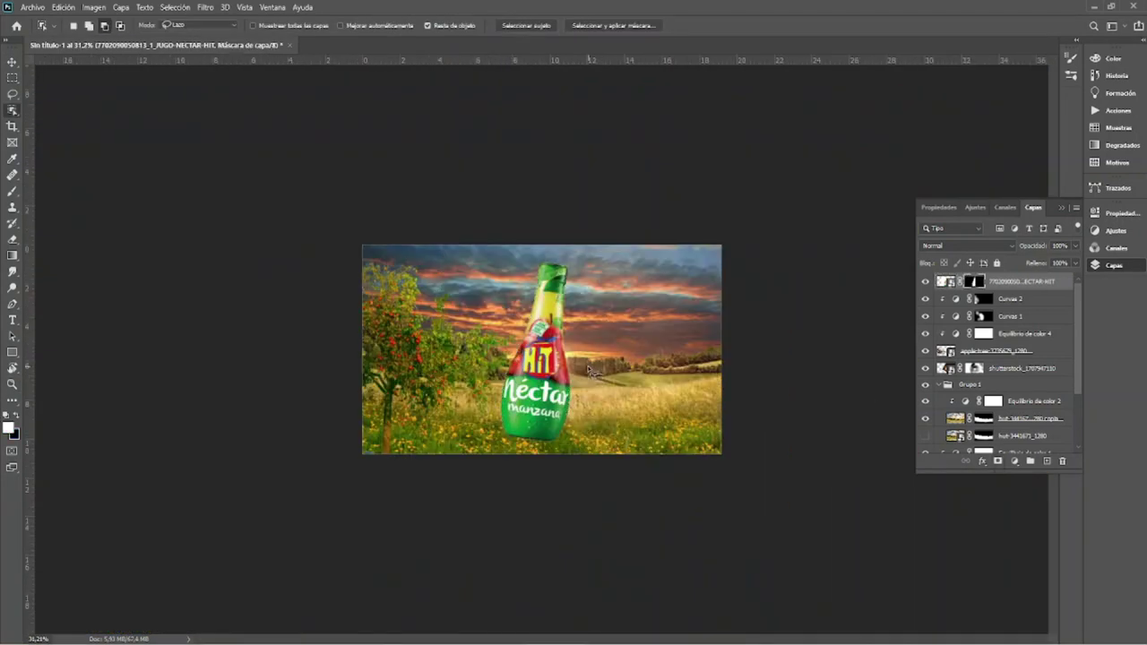
Scale and position the bottle in the meadow right of centre.
{"action": "key", "text": "ctrl+t"}
{"action": "left_click_drag", "start_coordinate": [589, 369], "coordinate": [602, 383]}
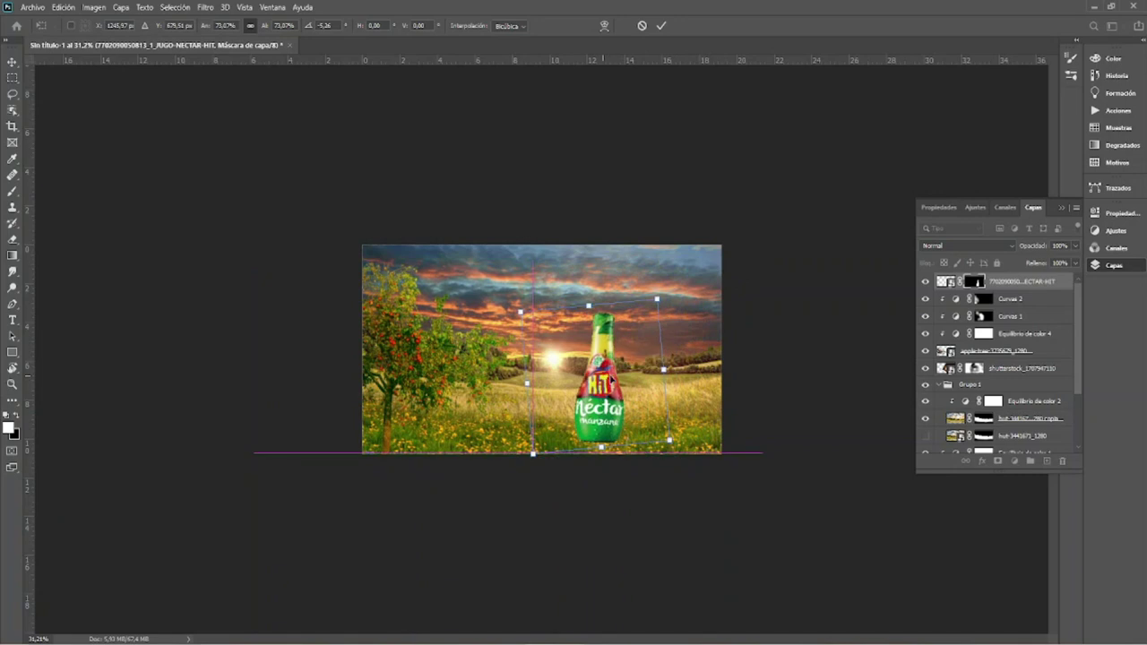
{"action": "left_click_drag", "start_coordinate": [656, 298], "coordinate": [628, 383]}
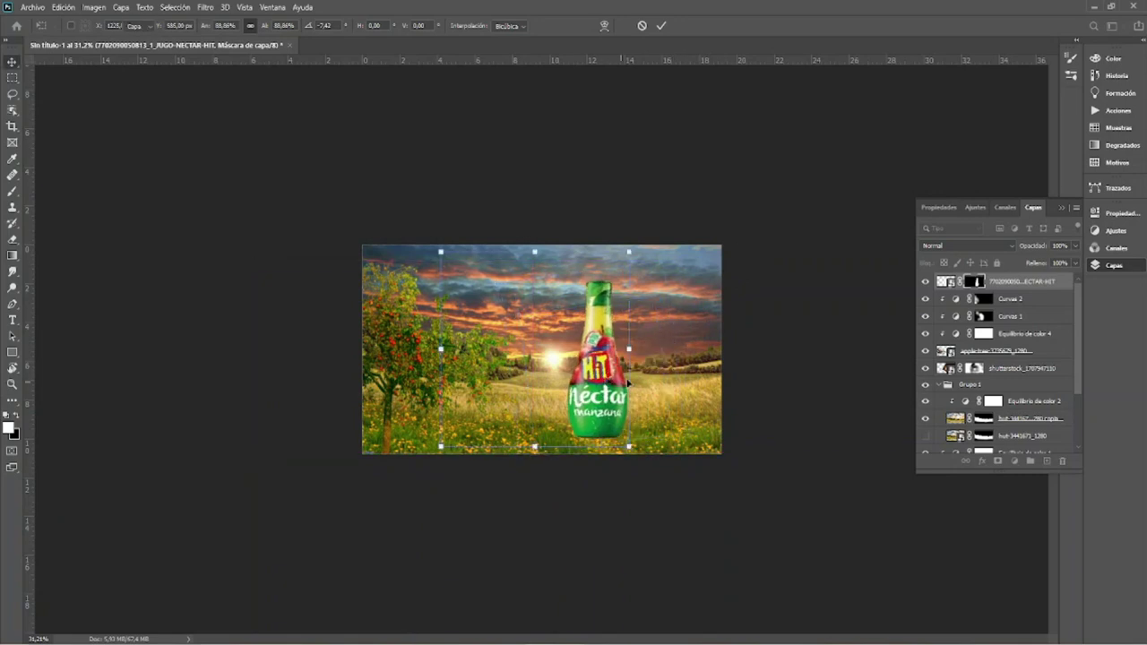
{"action": "key", "text": "Return"}
{"action": "scroll", "coordinate": [628, 383], "scroll_direction": "up", "scroll_amount": 5}
Add a Color Balance and a Curves adjustment for the bottle, inverting the curves mask.
{"action": "left_click", "coordinate": [1013, 462]}
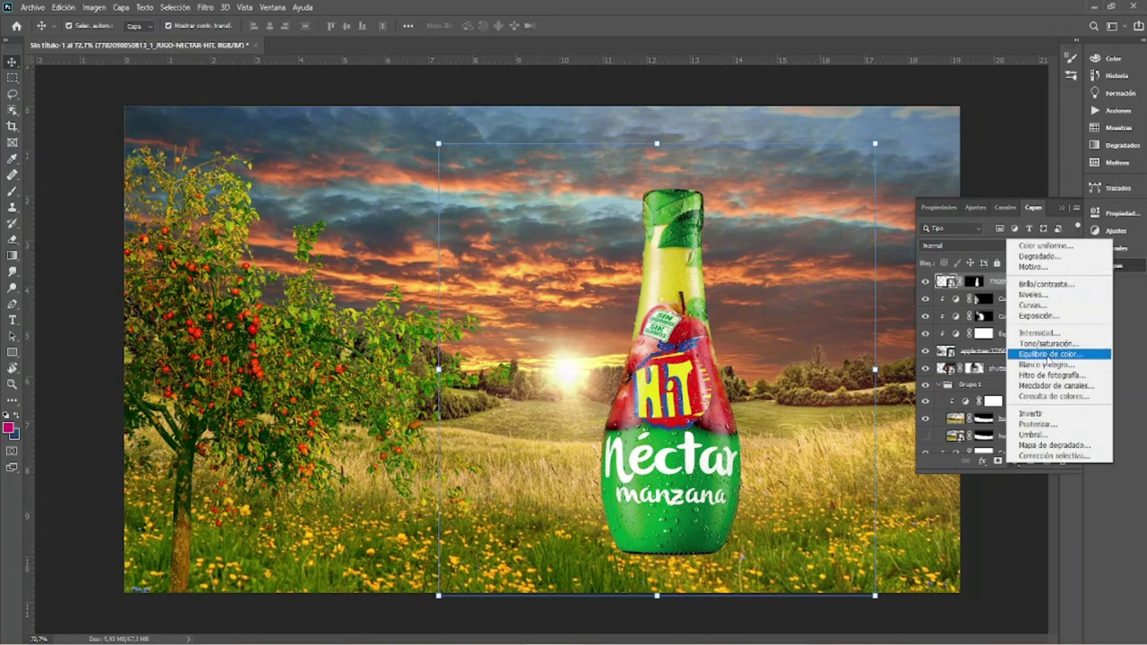
{"action": "left_click", "coordinate": [1048, 354]}
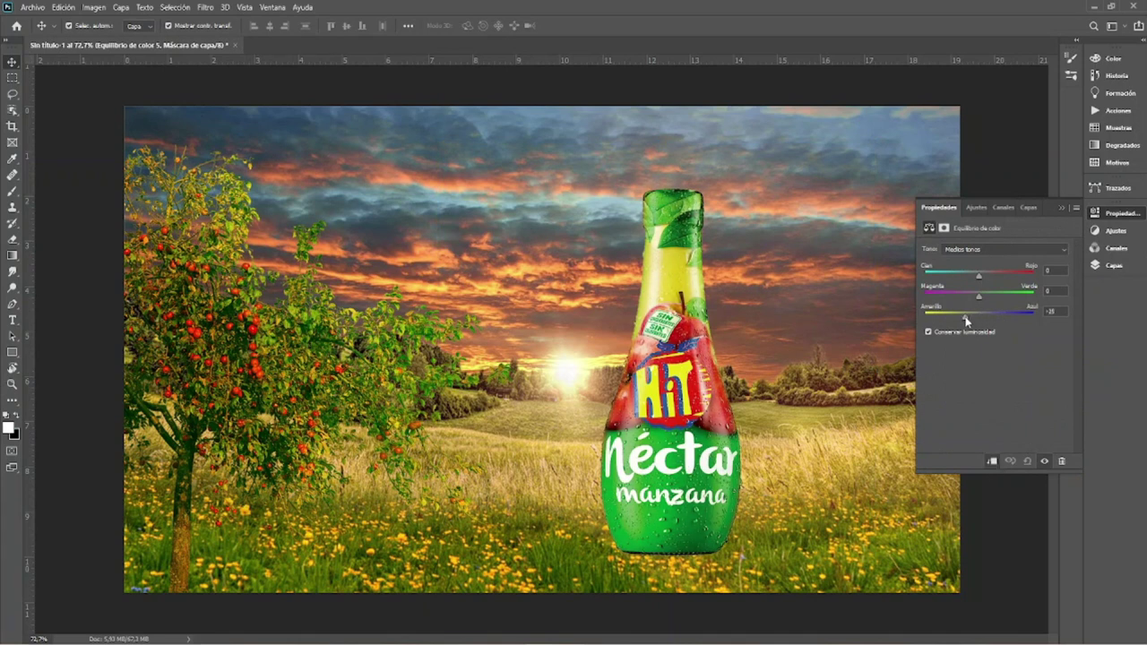
{"action": "left_click", "coordinate": [1028, 207]}
{"action": "left_click", "coordinate": [1013, 462]}
{"action": "left_click", "coordinate": [1011, 299]}
{"action": "left_click_drag", "start_coordinate": [1001, 332], "coordinate": [994, 323]}
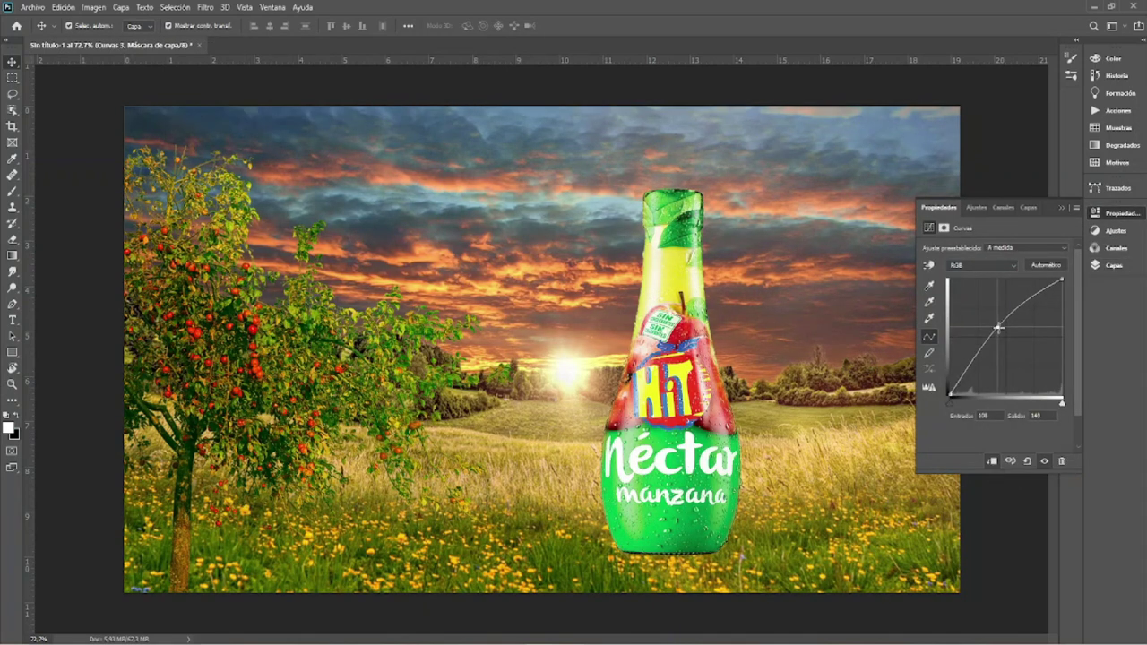
{"action": "left_click", "coordinate": [1111, 264]}
{"action": "key", "text": "ctrl+i"}
Zoom in on the bottle and pull the Curves top-right point down to darken it.
{"action": "key", "text": "b"}
{"action": "left_click_drag", "start_coordinate": [612, 293], "coordinate": [708, 280]}
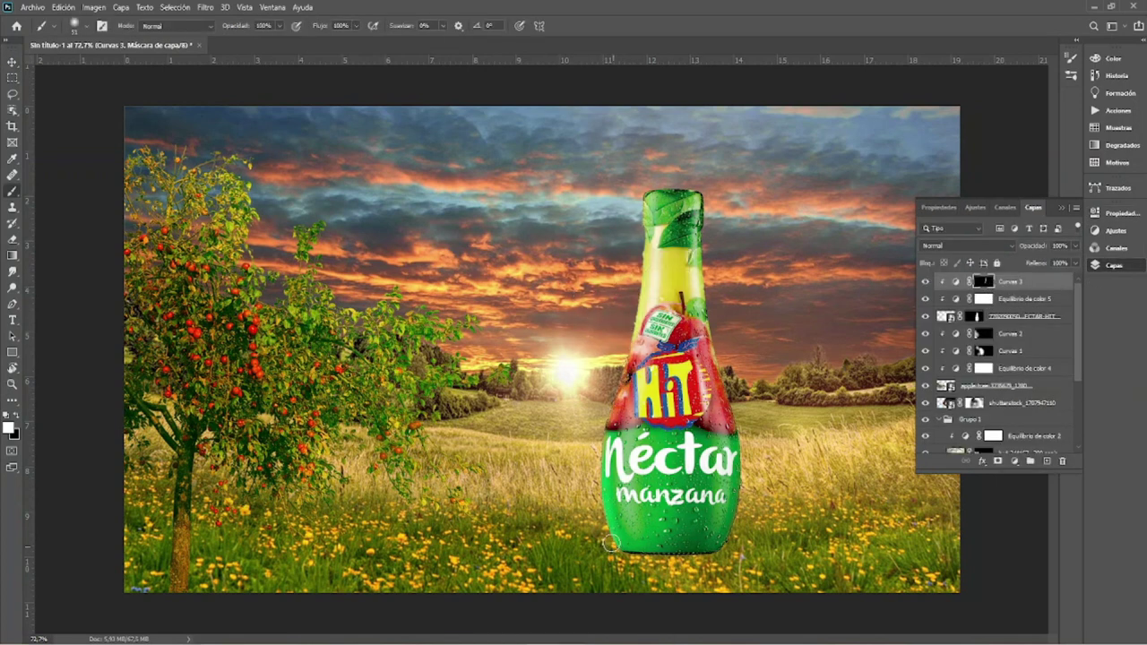
{"action": "key", "text": "z"}
{"action": "left_click_drag", "start_coordinate": [649, 186], "coordinate": [706, 186]}
{"action": "left_click_drag", "start_coordinate": [978, 338], "coordinate": [984, 310]}
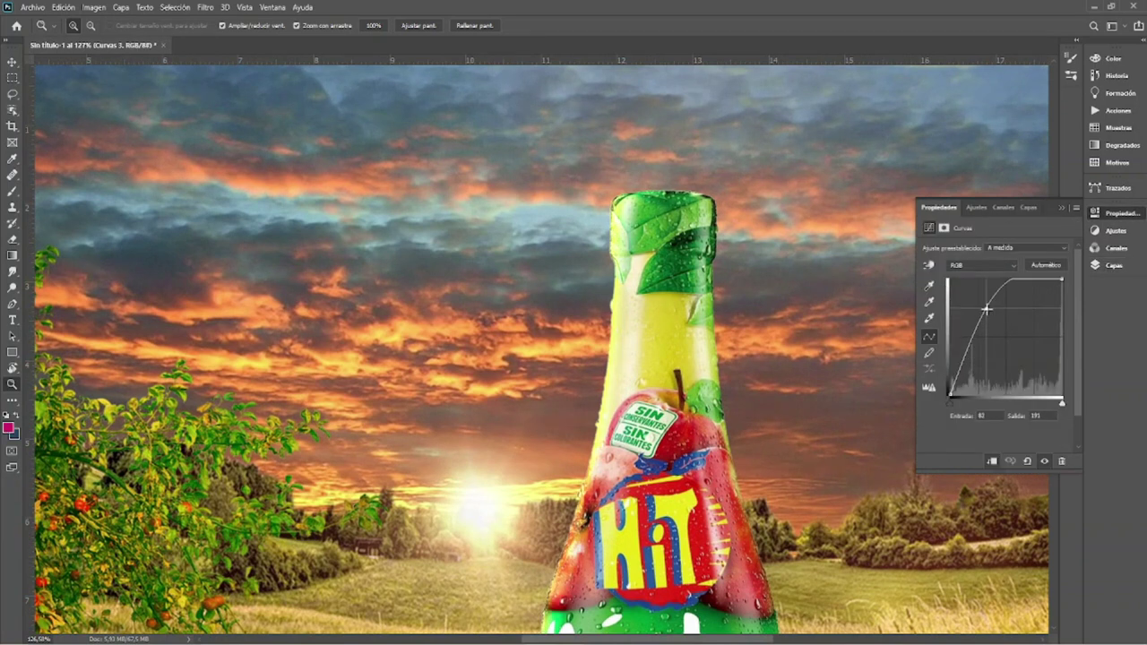
{"action": "left_click_drag", "start_coordinate": [1060, 279], "coordinate": [1062, 292]}
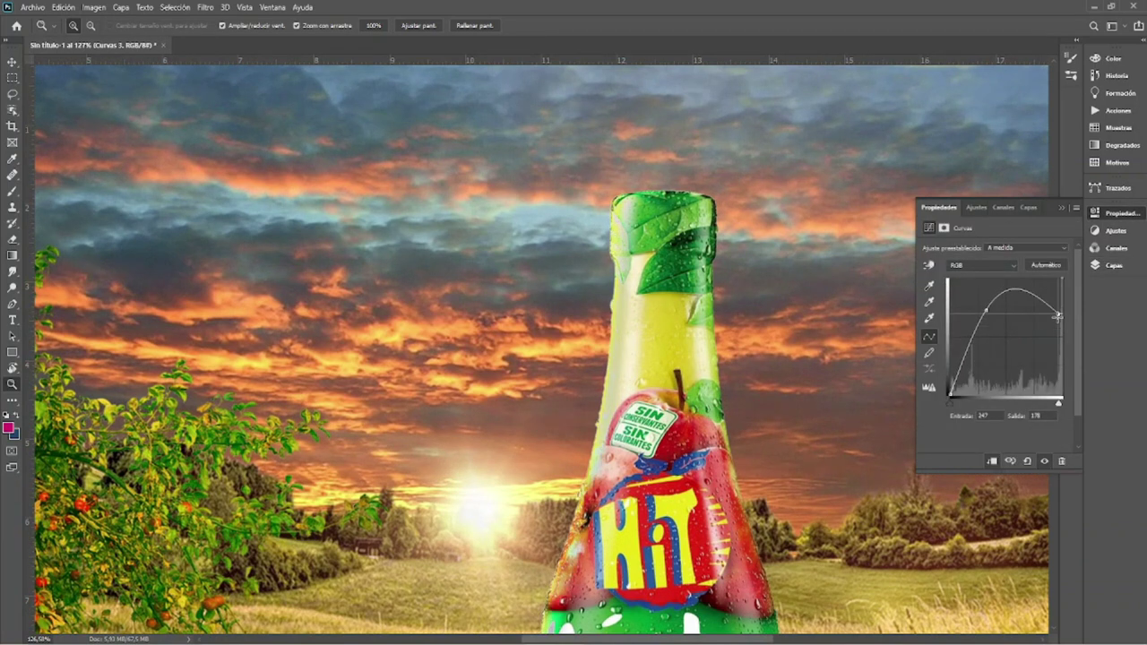
Paint the Curvas 3 mask at 20% opacity to keep the bottle's right edge brighter.
{"action": "key", "text": "b"}
{"action": "key", "text": "F7"}
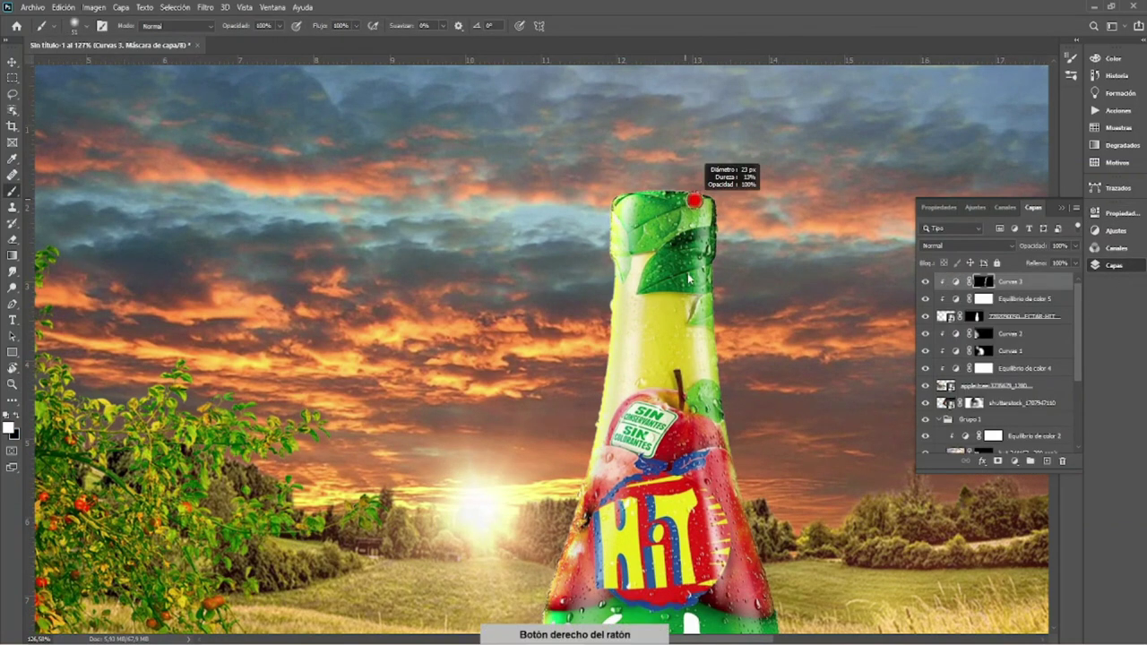
{"action": "left_click_drag", "start_coordinate": [606, 280], "coordinate": [638, 88]}
{"action": "key", "text": "5"}
{"action": "key", "text": "2"}
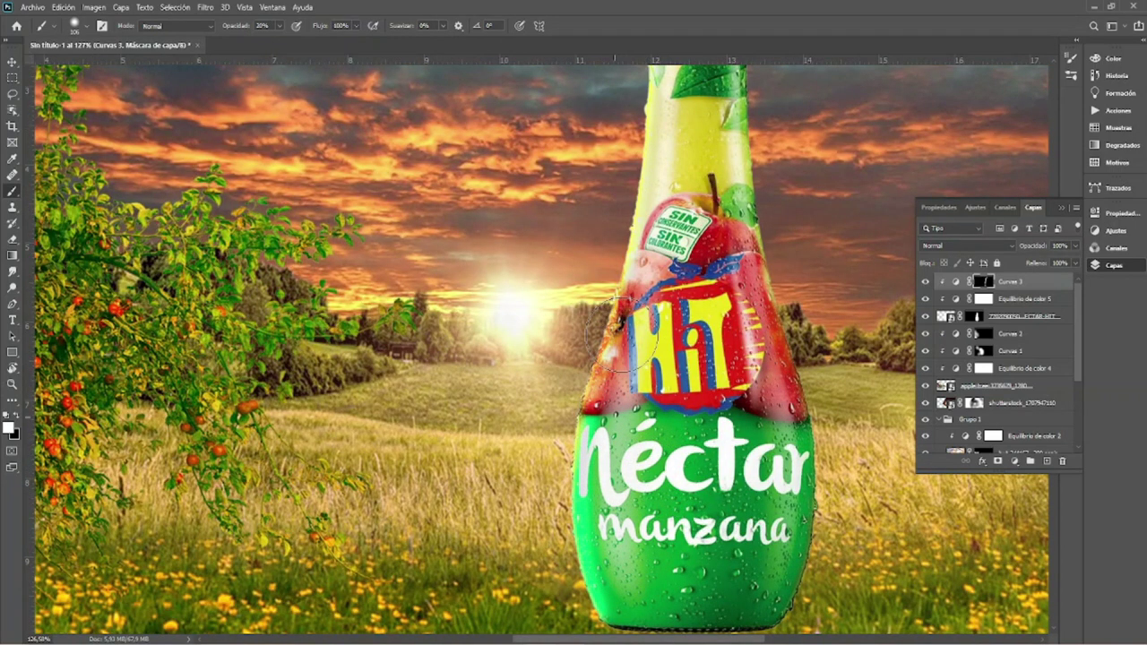
{"action": "mouse_move", "coordinate": [821, 562]}
{"action": "left_mouse_down"}
{"action": "mouse_move", "coordinate": [605, 589]}
{"action": "mouse_move", "coordinate": [583, 243]}
{"action": "left_mouse_up"}
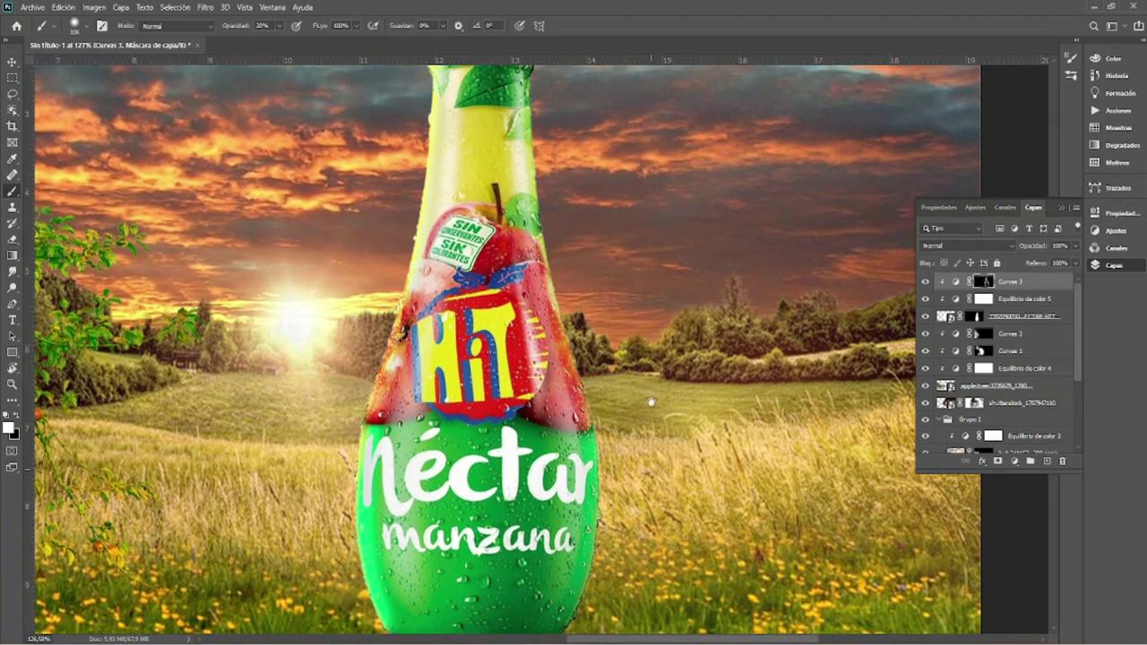
{"action": "scroll", "coordinate": [654, 394], "scroll_direction": "down", "scroll_amount": 3}
{"action": "scroll", "coordinate": [688, 374], "scroll_direction": "down", "scroll_amount": 5}
Nudge the bottle slightly higher and reselect the Curvas 3 mask with the whole canvas in view.
{"action": "key", "text": "v"}
{"action": "left_click_drag", "start_coordinate": [688, 374], "coordinate": [705, 368]}
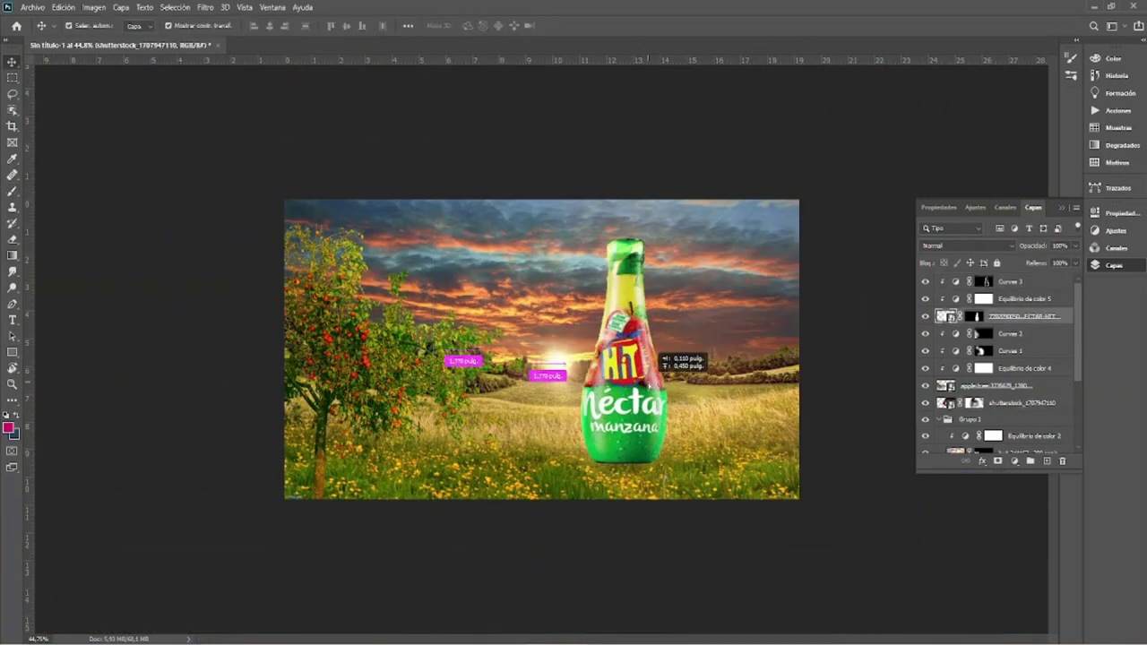
{"action": "scroll", "coordinate": [622, 275], "scroll_direction": "up", "scroll_amount": 5}
{"action": "key", "text": "b"}
{"action": "left_click", "coordinate": [985, 281]}
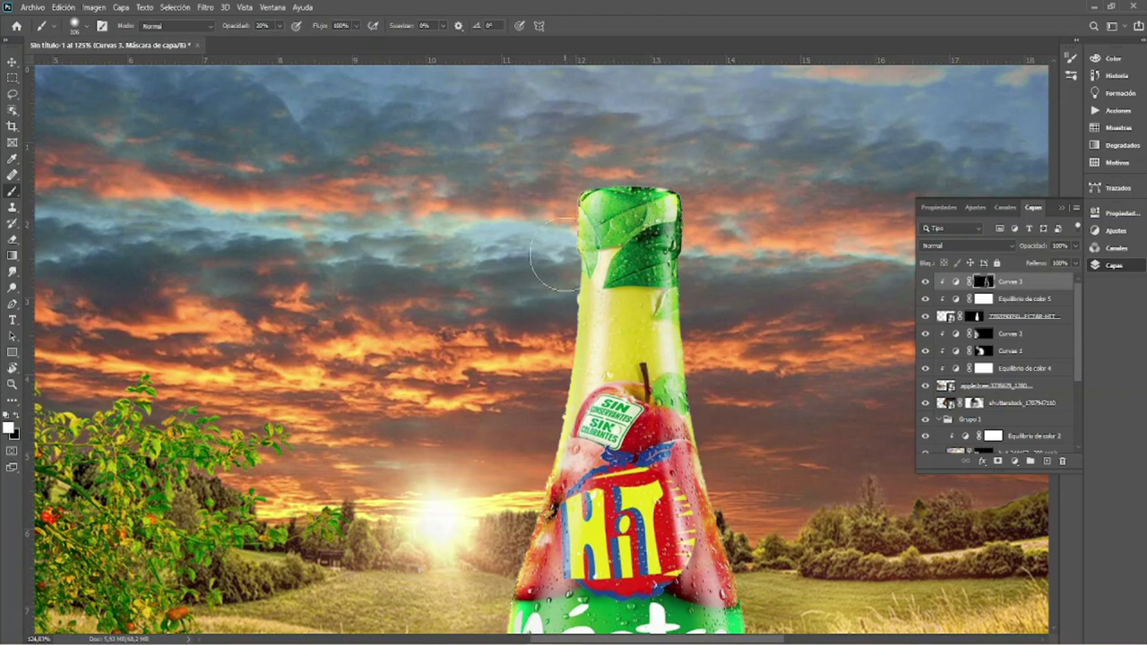
{"action": "key", "text": "ctrl+0"}
Place the forest photo 'forest-1112057_1280' on top and scale it into the canvas middle.
{"action": "left_click", "coordinate": [986, 403]}
{"action": "key", "text": "ctrl+shift+p"}
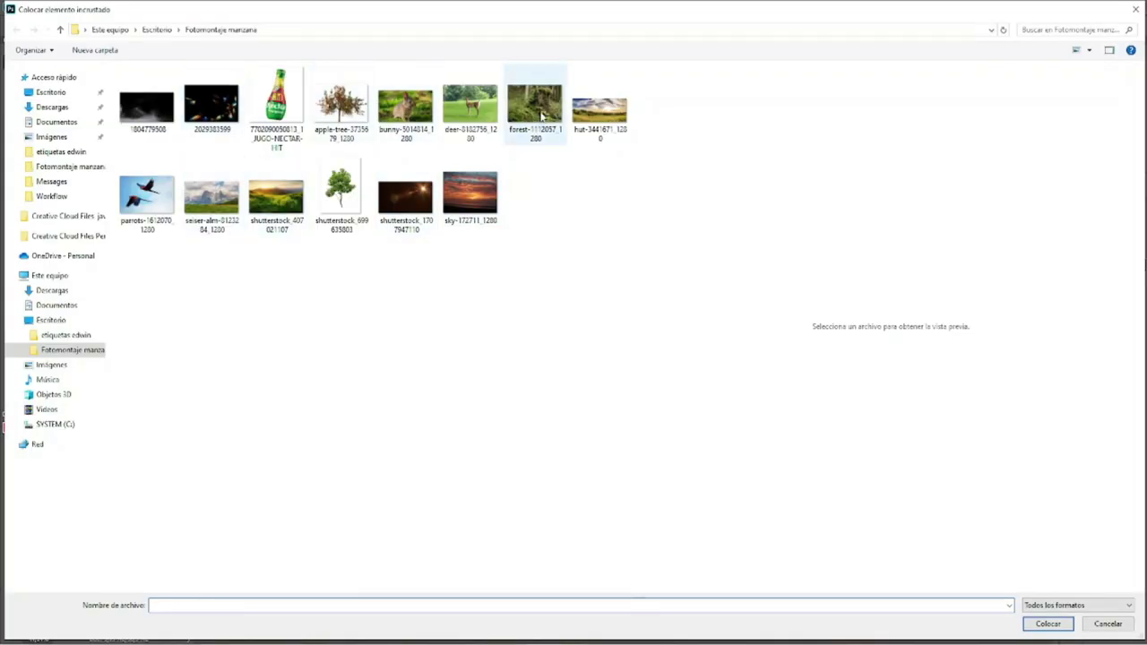
{"action": "double_click", "coordinate": [540, 114]}
{"action": "left_click_drag", "start_coordinate": [435, 269], "coordinate": [641, 344]}
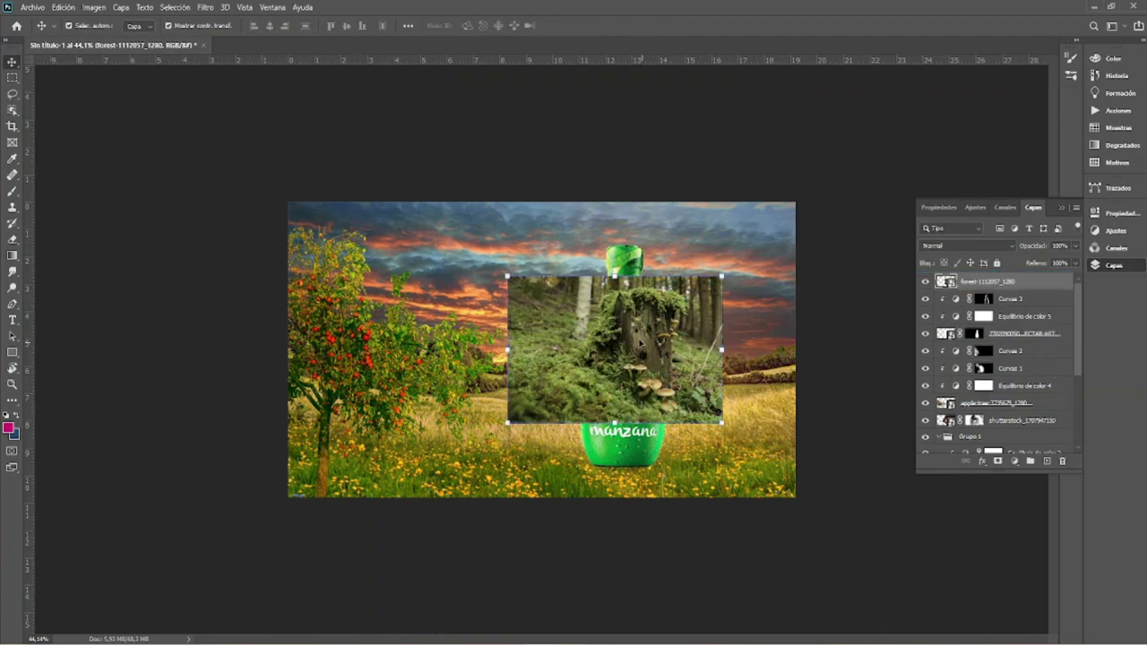
{"action": "scroll", "coordinate": [678, 344], "scroll_direction": "up", "scroll_amount": 5}
Lasso-select the mossy stump and open Select and Mask to refine its edges.
{"action": "key", "text": "w"}
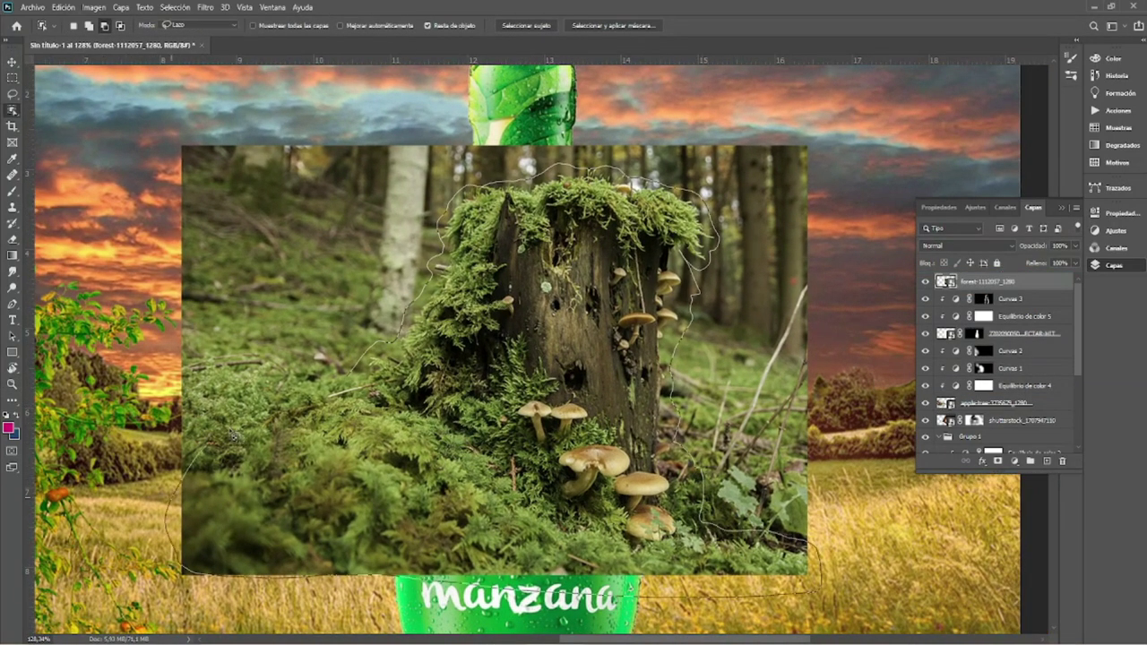
{"action": "scroll", "coordinate": [415, 293], "scroll_direction": "up", "scroll_amount": 3}
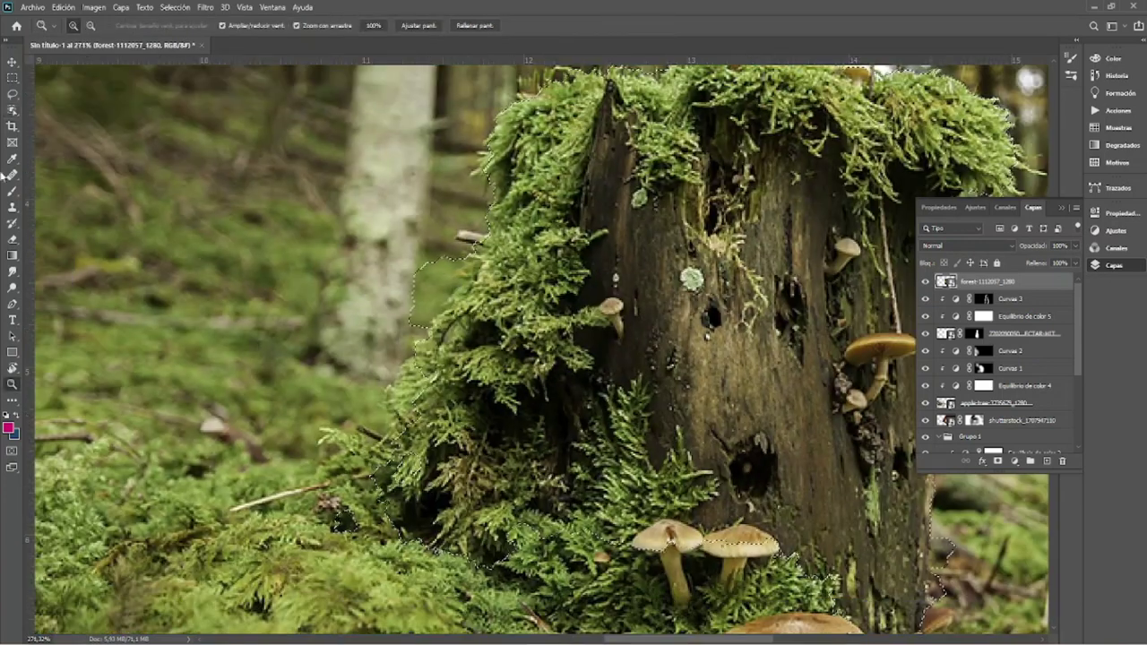
{"action": "key", "text": "l"}
{"action": "key", "text": "ctrl+alt+r"}
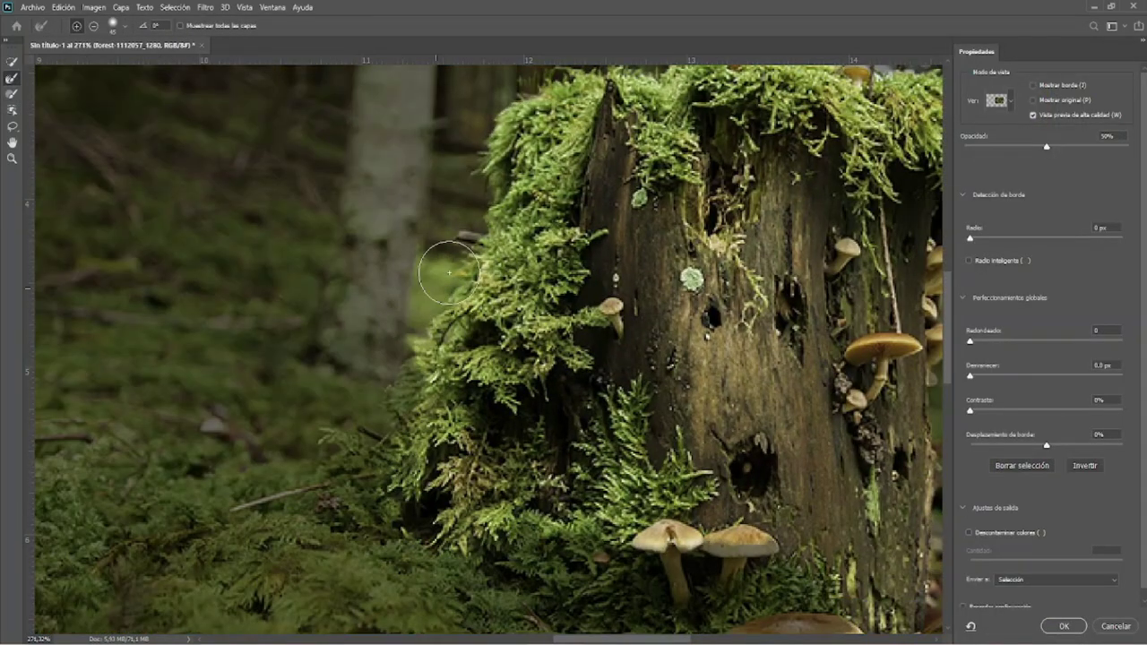
{"action": "scroll", "coordinate": [474, 381], "scroll_direction": "right", "scroll_amount": 5}
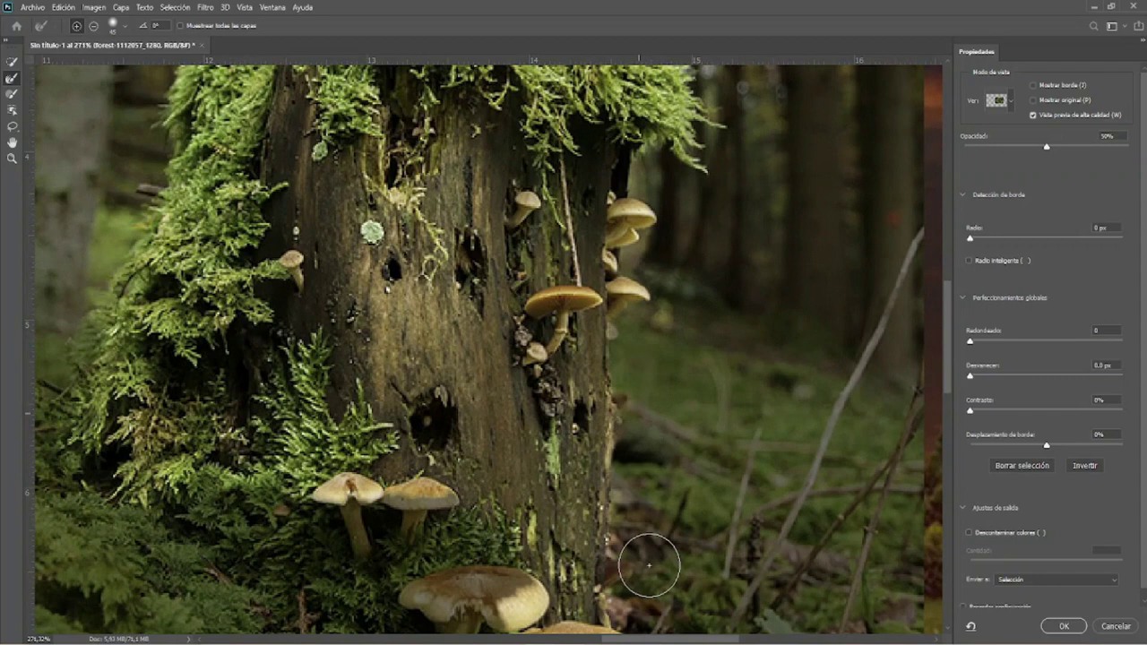
{"action": "scroll", "coordinate": [663, 466], "scroll_direction": "down", "scroll_amount": 5}
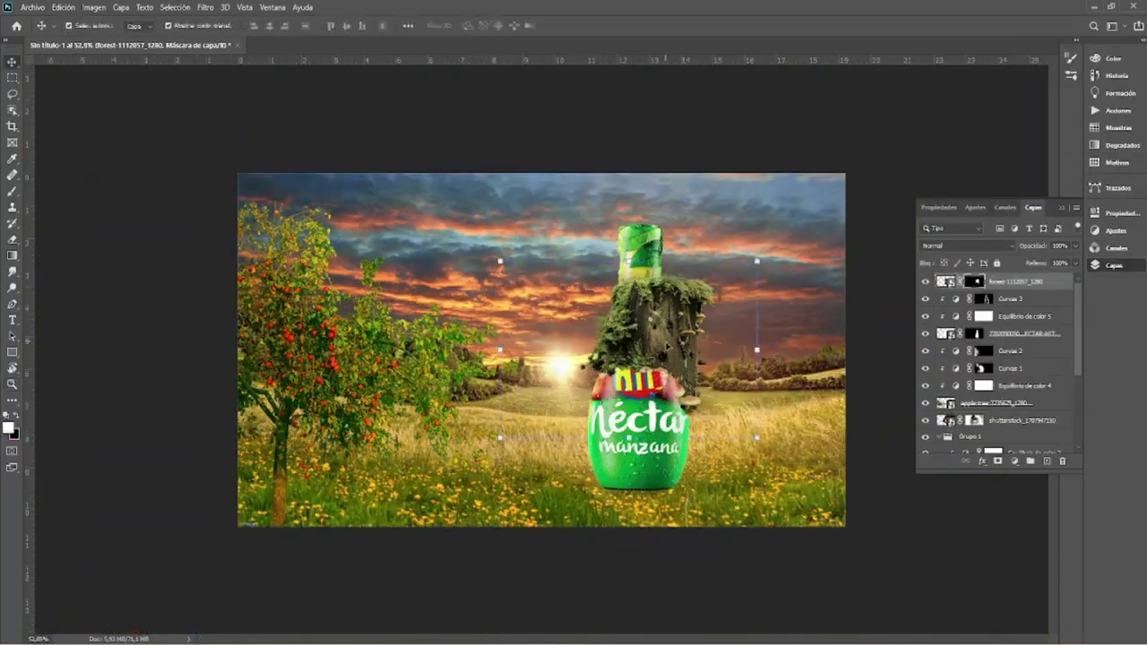
Move the stump under the bottle's base, link the bottle and stump layers, and shift them.
{"action": "left_click_drag", "start_coordinate": [668, 345], "coordinate": [666, 481]}
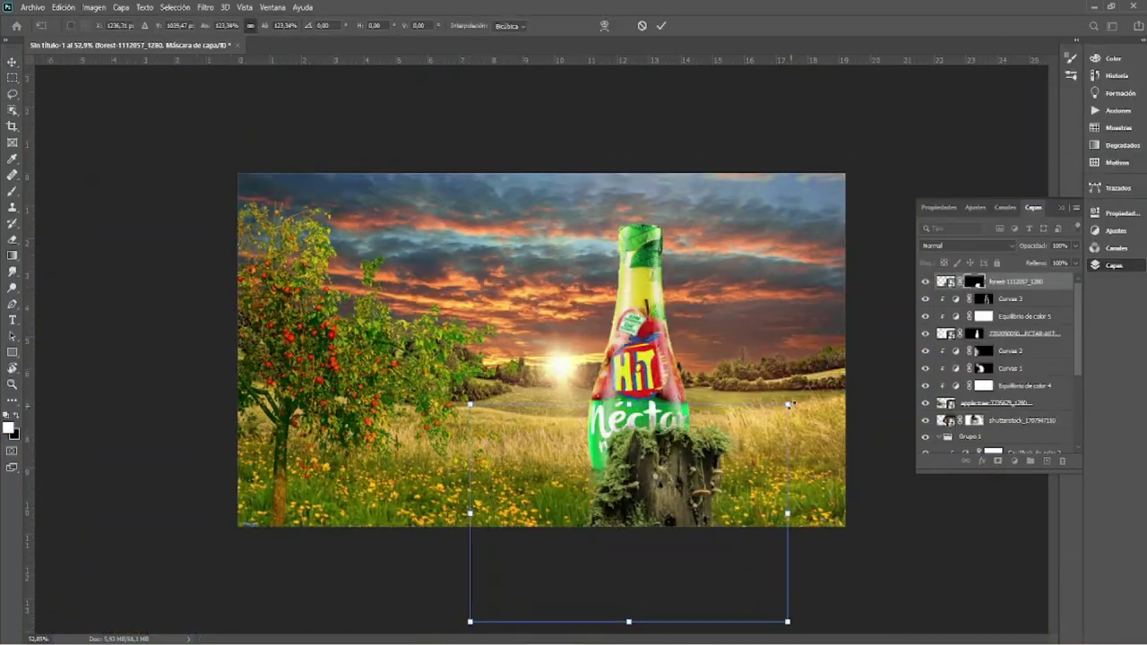
{"action": "key", "text": "Return"}
{"action": "left_click_drag", "start_coordinate": [680, 394], "coordinate": [681, 376]}
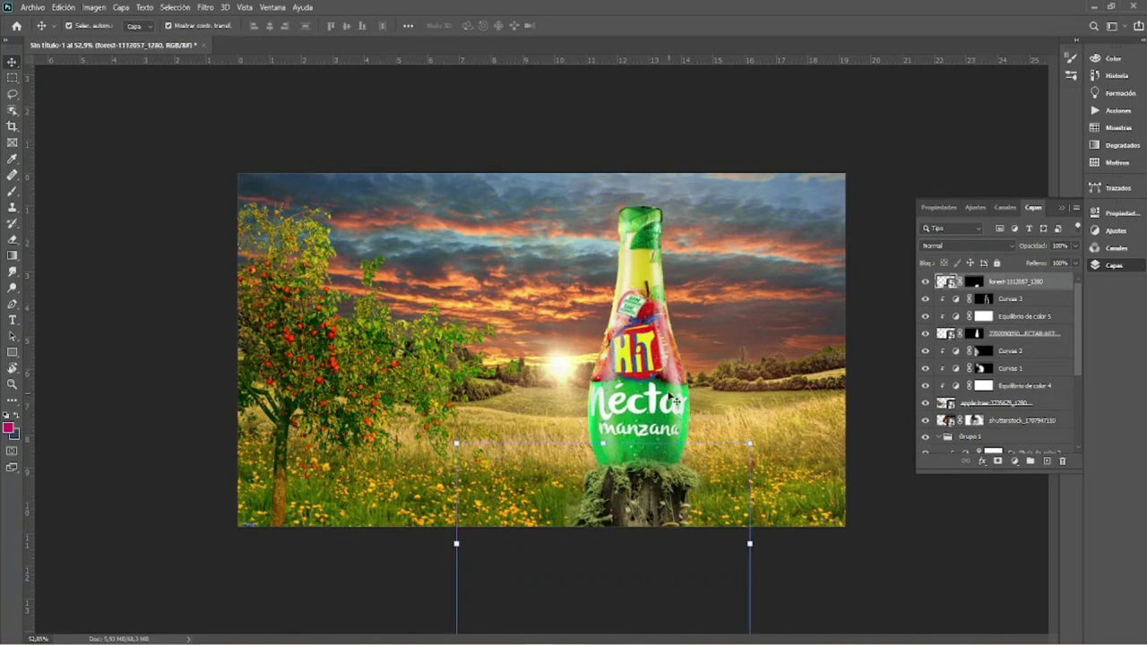
{"action": "left_click", "coordinate": [1012, 282]}
{"action": "left_click", "coordinate": [1017, 334], "text": "shift"}
{"action": "right_click", "coordinate": [1017, 333]}
{"action": "left_click", "coordinate": [833, 205]}
{"action": "left_click_drag", "start_coordinate": [672, 487], "coordinate": [708, 509]}
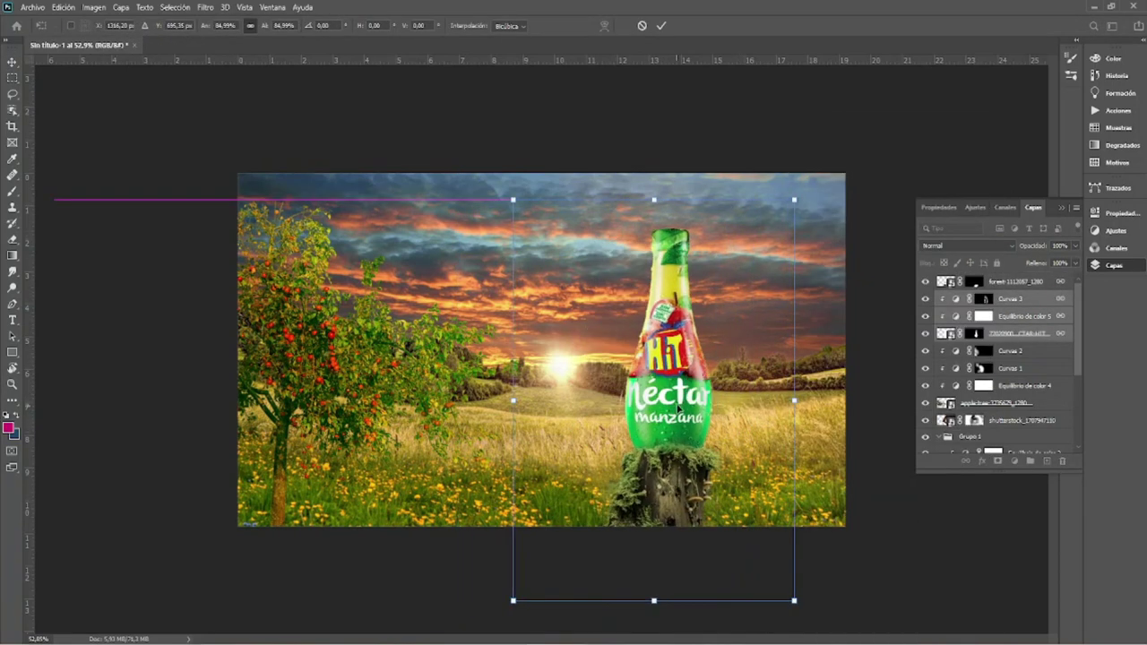
Free Transform the linked bottle and stump further to the right.
{"action": "key", "text": "z"}
{"action": "left_click", "coordinate": [704, 484]}
{"action": "key", "text": "v"}
{"action": "key", "text": "ctrl+t"}
{"action": "mouse_move", "coordinate": [742, 288]}
{"action": "left_mouse_down"}
{"action": "mouse_move", "coordinate": [764, 305]}
{"action": "mouse_move", "coordinate": [752, 302]}
{"action": "left_mouse_up"}
{"action": "key", "text": "Return"}
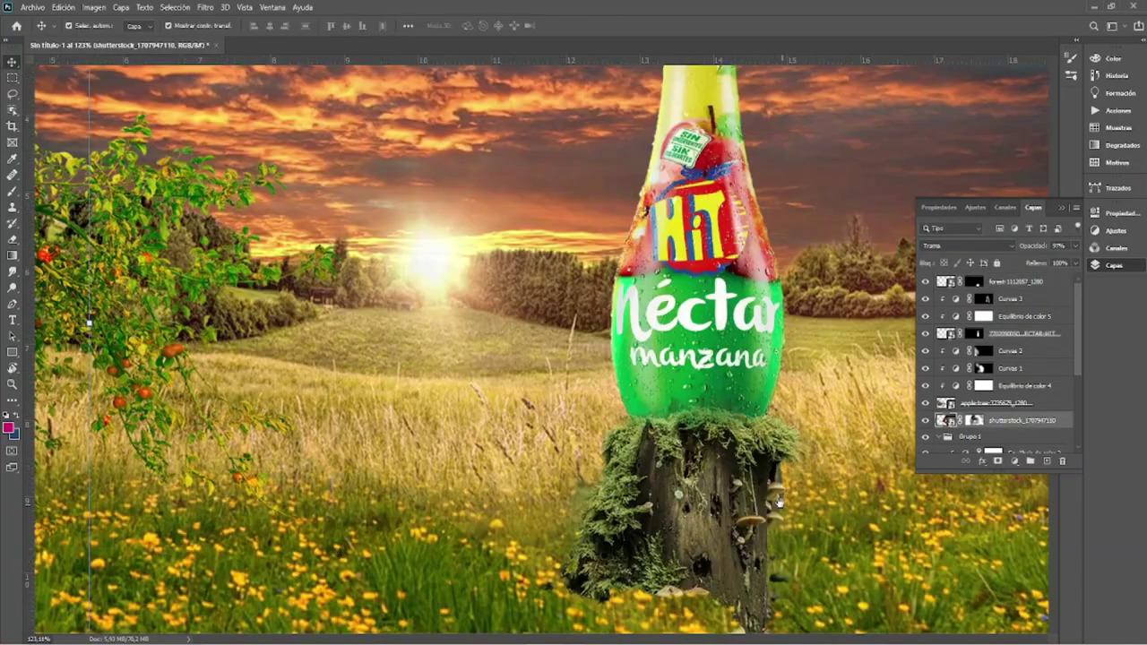
{"action": "scroll", "coordinate": [672, 345], "scroll_direction": "up", "scroll_amount": 3}
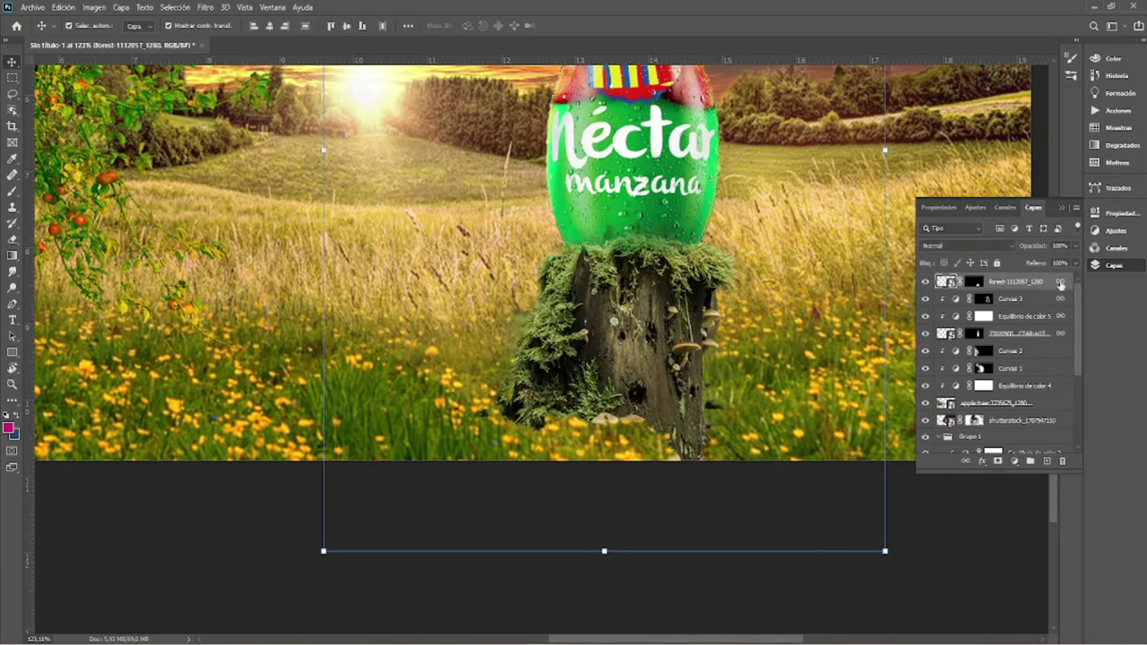
Open and dismiss the stump layer's style settings and layer options without changes.
{"action": "double_click", "coordinate": [1060, 283]}
{"action": "left_click", "coordinate": [718, 218]}
{"action": "left_click", "coordinate": [1095, 257]}
{"action": "right_click", "coordinate": [1053, 297]}
{"action": "left_click", "coordinate": [986, 397]}
Add a Color Balance for the stump: midtones toward yellow and magenta, highlights toward yellow.
{"action": "left_click", "coordinate": [1014, 461]}
{"action": "left_click", "coordinate": [1048, 356]}
{"action": "mouse_move", "coordinate": [978, 316]}
{"action": "left_mouse_down"}
{"action": "mouse_move", "coordinate": [965, 316]}
{"action": "mouse_move", "coordinate": [967, 295]}
{"action": "left_mouse_up"}
{"action": "left_click", "coordinate": [994, 249]}
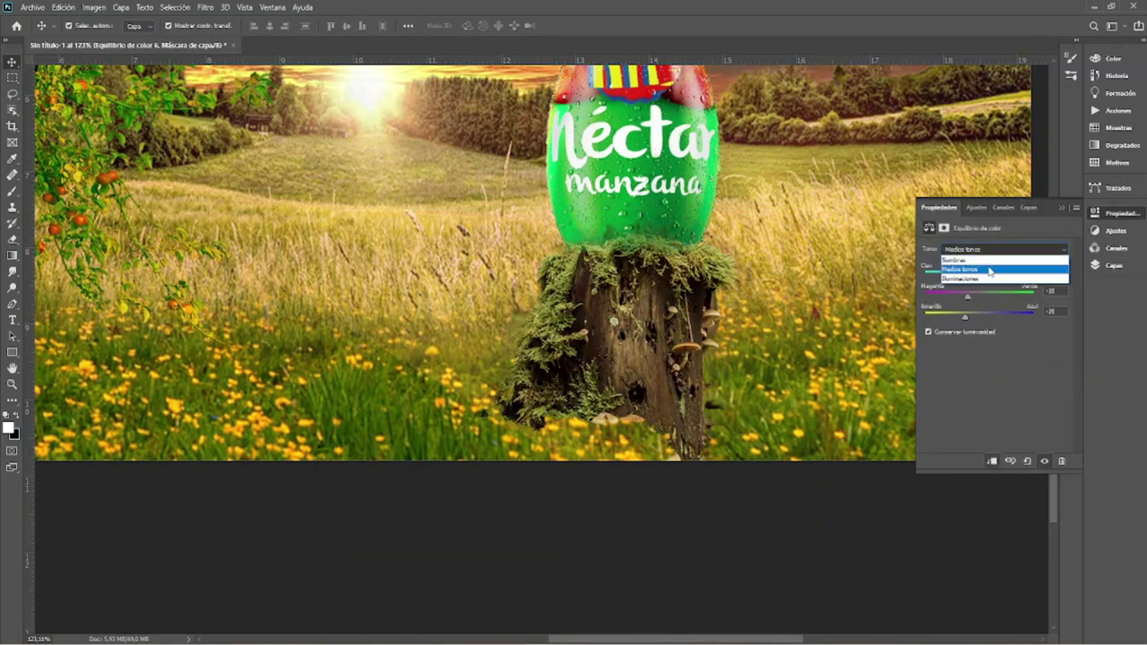
{"action": "left_click", "coordinate": [994, 249]}
{"action": "left_click", "coordinate": [963, 281]}
{"action": "left_click_drag", "start_coordinate": [979, 315], "coordinate": [966, 319]}
{"action": "key", "text": "F7"}
Zoom in on the stump and paint its mask so the base fades into the grass.
{"action": "key", "text": "ctrl+minus"}
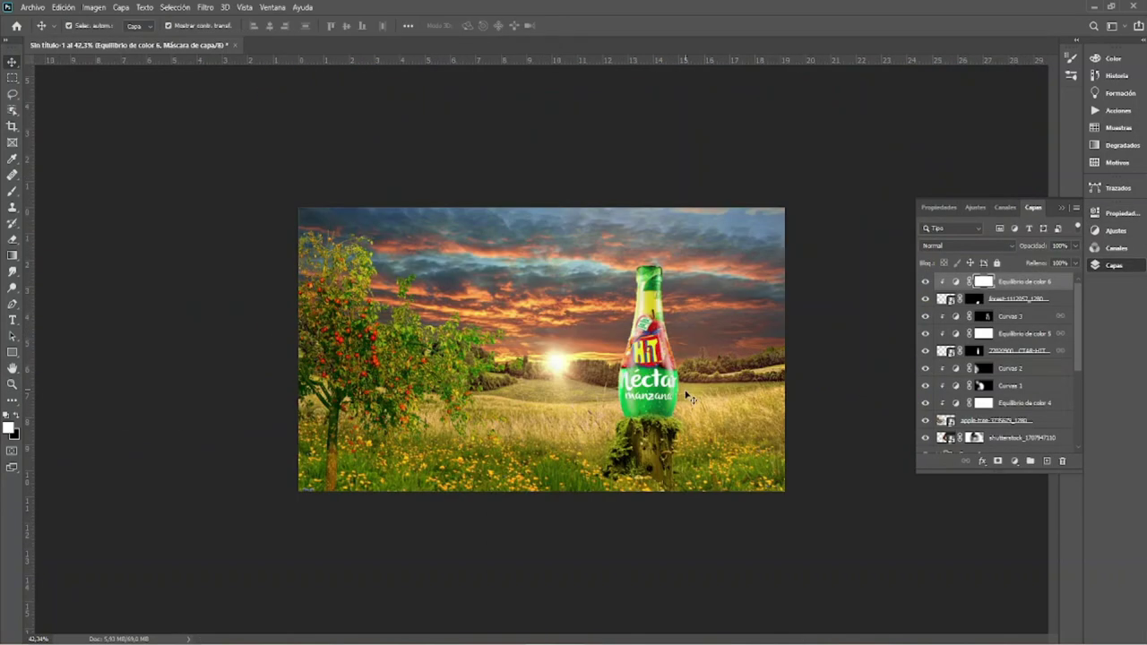
{"action": "key", "text": "z"}
{"action": "key", "text": "ctrl+0"}
{"action": "key", "text": "b"}
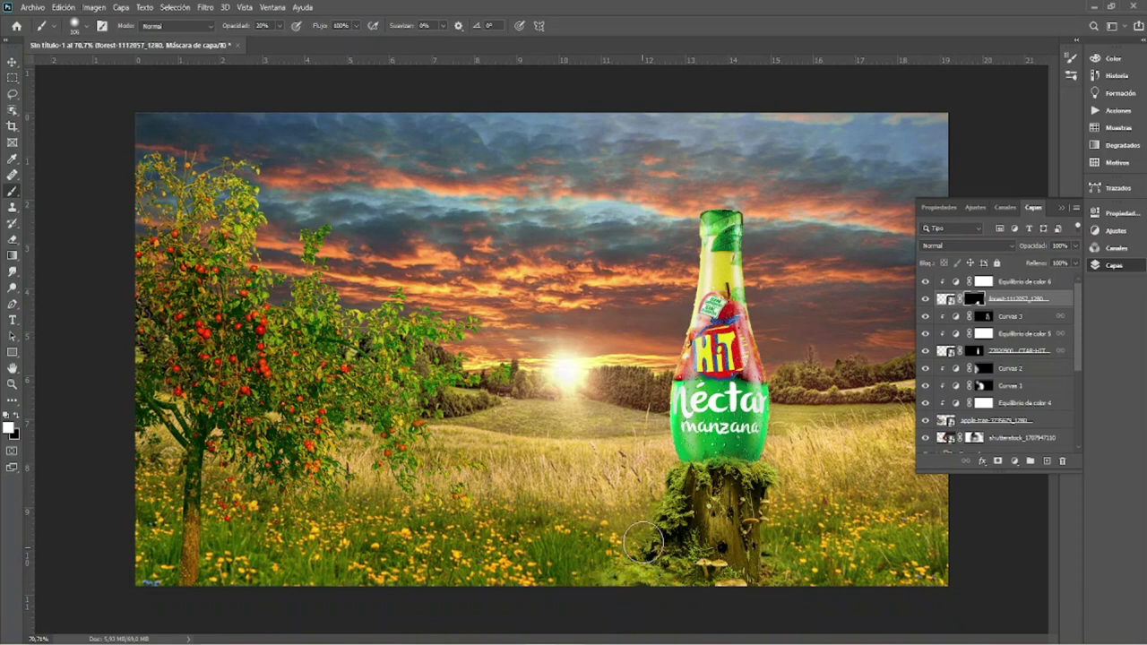
{"action": "scroll", "coordinate": [599, 584], "scroll_direction": "up", "scroll_amount": 3}
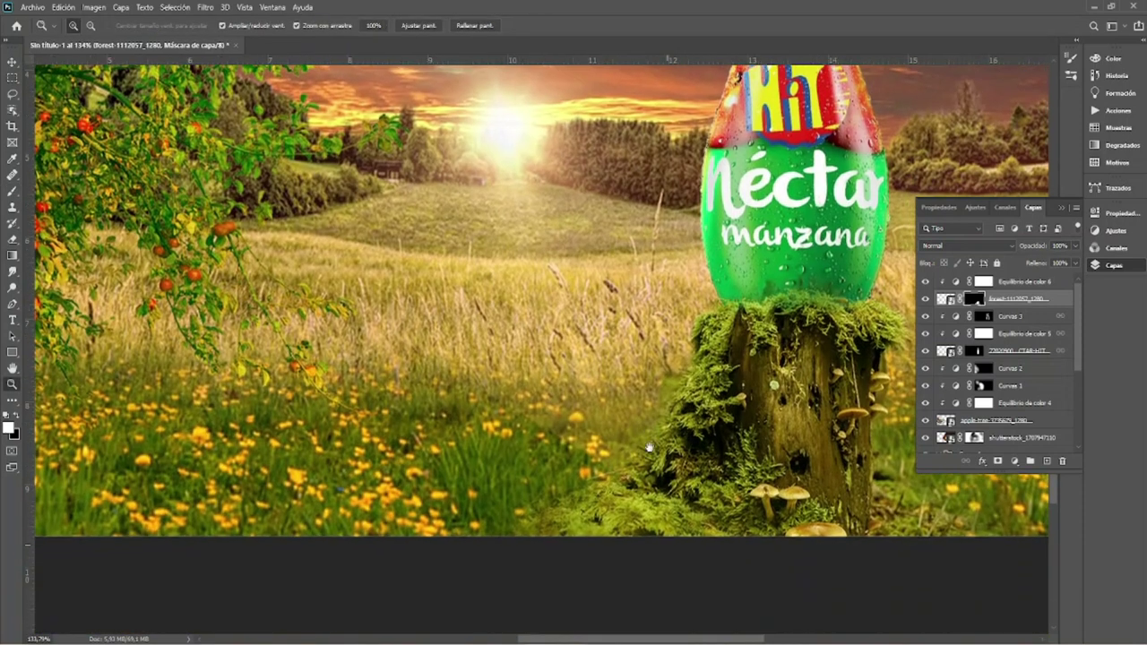
{"action": "key", "text": "z"}
{"action": "left_click_drag", "start_coordinate": [592, 505], "coordinate": [555, 505]}
{"action": "left_click", "coordinate": [556, 504], "text": "ctrl"}
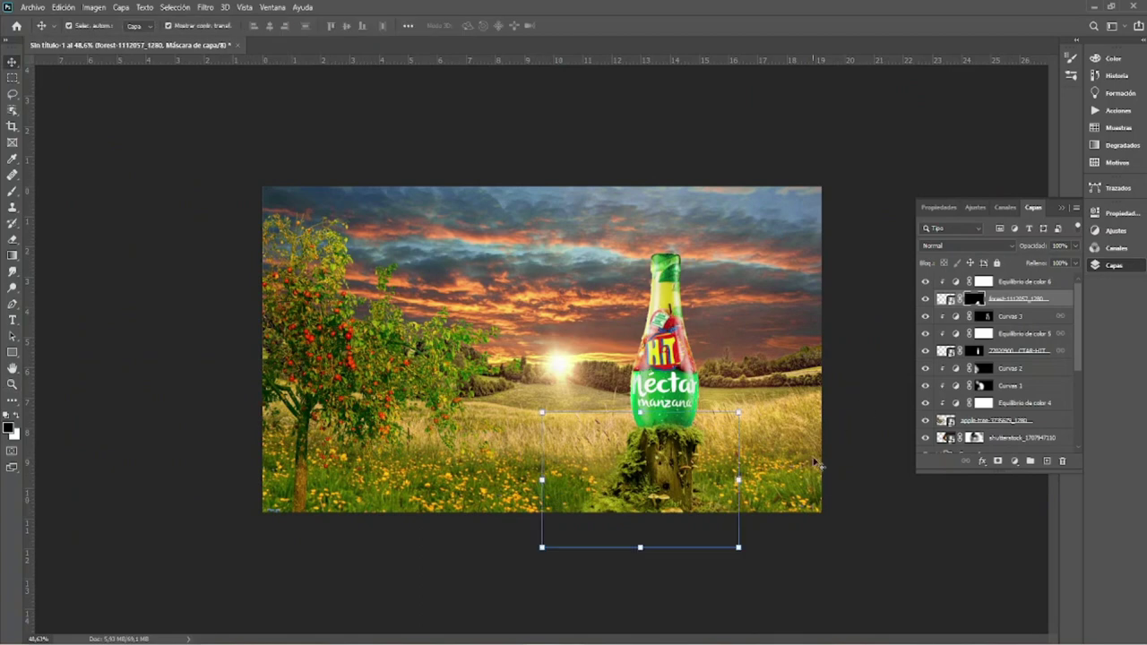
{"action": "left_click_drag", "start_coordinate": [673, 446], "coordinate": [751, 421]}
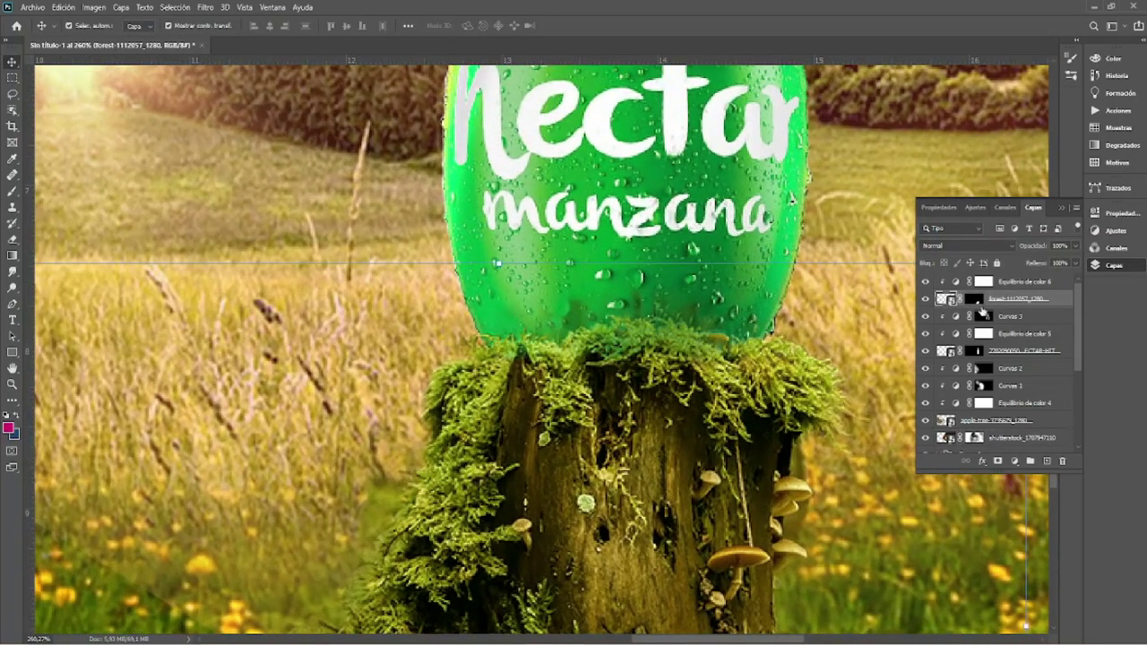
{"action": "key", "text": "b"}
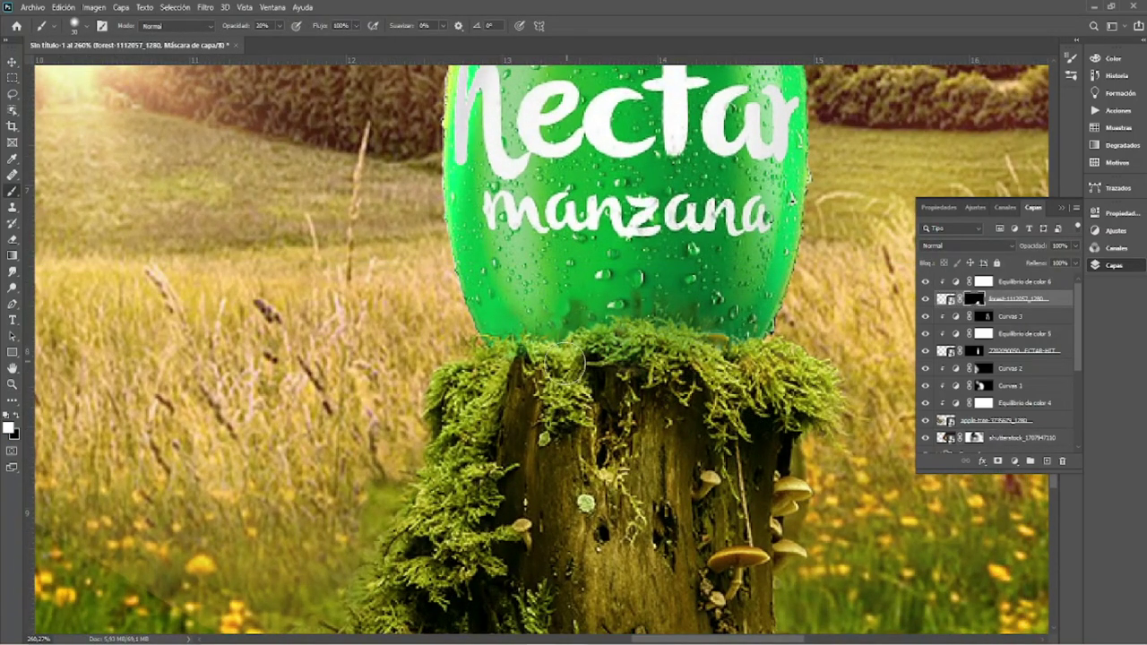
Select the top layer Equilibrio de color 6 and merge all visible layers into a new layer.
{"action": "key", "text": "ctrl+0"}
{"action": "key", "text": "v"}
{"action": "left_click", "coordinate": [1004, 281]}
{"action": "scroll", "coordinate": [1010, 329], "scroll_direction": "down", "scroll_amount": 2}
{"action": "left_click", "coordinate": [1011, 330]}
{"action": "key", "text": "ctrl+shift+alt+e"}
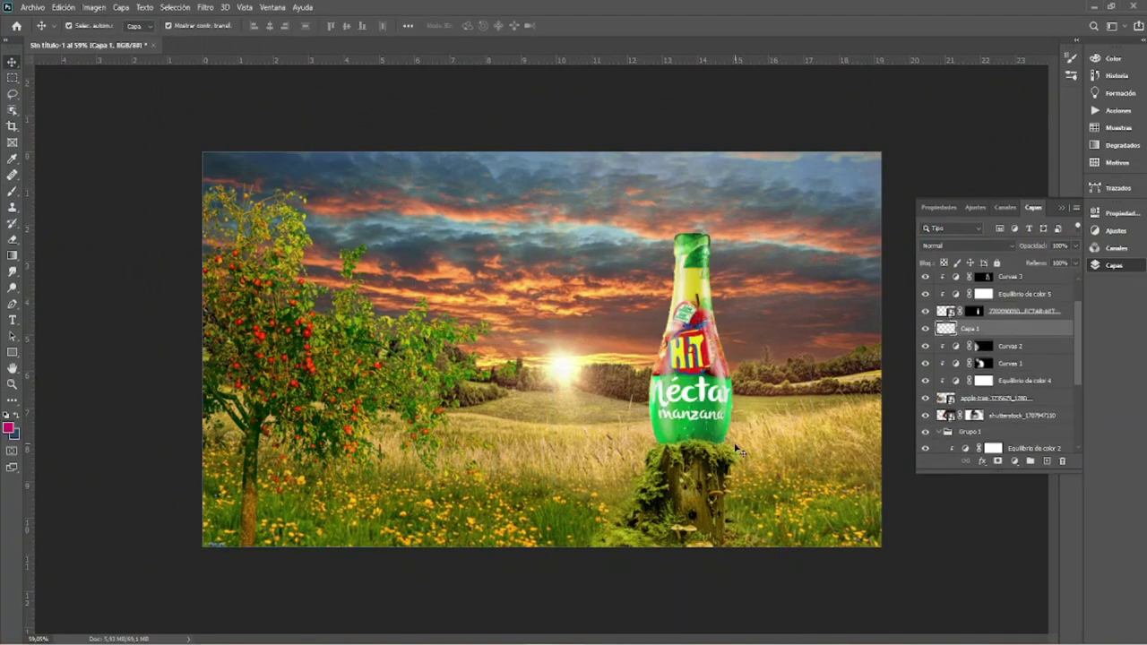
Undo the merged layer and add a new empty layer above the apple-tree layer.
{"action": "key", "text": "ctrl+z"}
{"action": "scroll", "coordinate": [1081, 296], "scroll_direction": "up", "scroll_amount": 2}
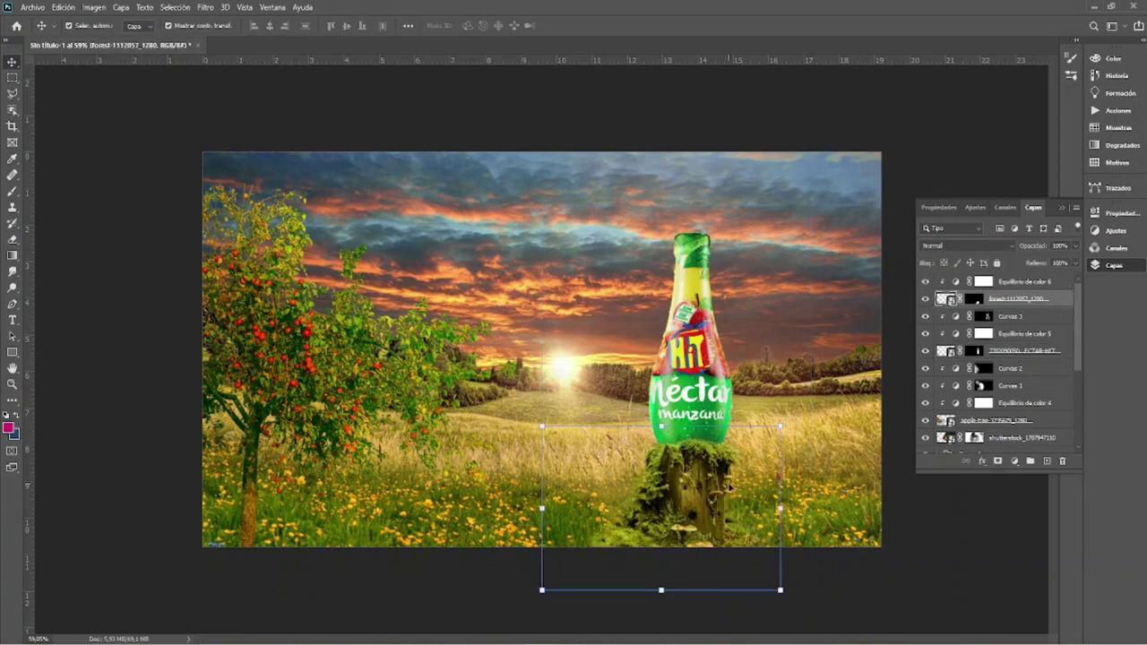
{"action": "scroll", "coordinate": [1047, 359], "scroll_direction": "down", "scroll_amount": 2}
{"action": "left_click", "coordinate": [1043, 352]}
{"action": "left_click", "coordinate": [1046, 460]}
Move the new layer to the top, paint dark green below the bottle, then delete the paint.
{"action": "key", "text": "b"}
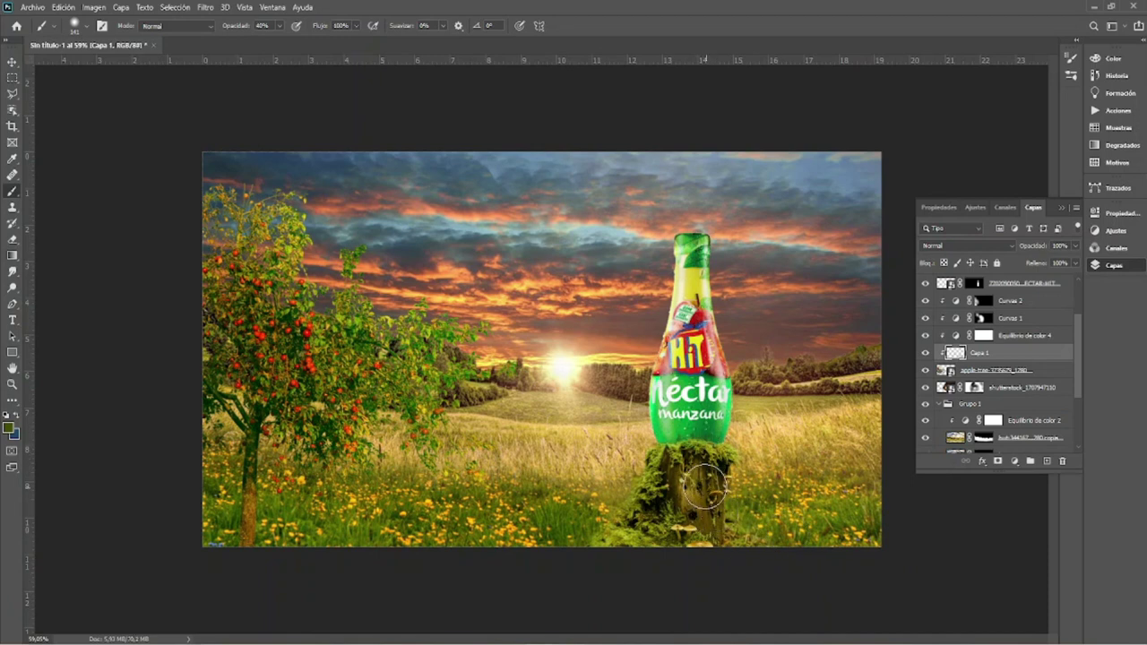
{"action": "key", "text": "ctrl+bracketright"}
{"action": "key", "text": "ctrl+bracketright"}
{"action": "key", "text": "ctrl+bracketright"}
{"action": "key", "text": "ctrl+bracketright"}
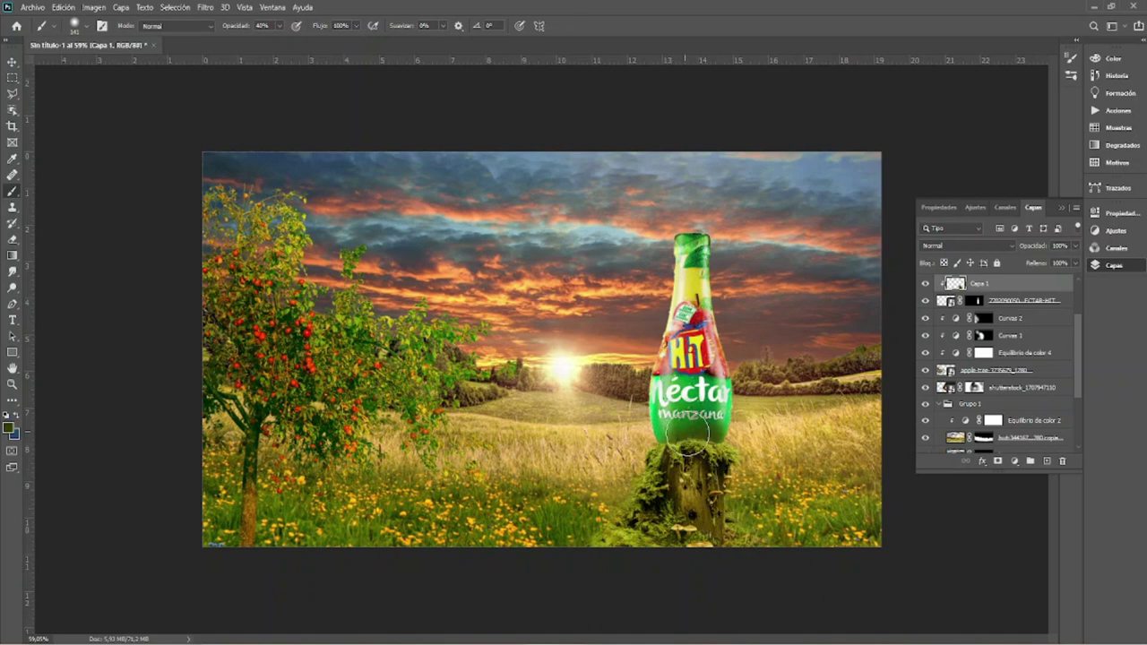
{"action": "left_click_drag", "start_coordinate": [695, 439], "coordinate": [746, 468]}
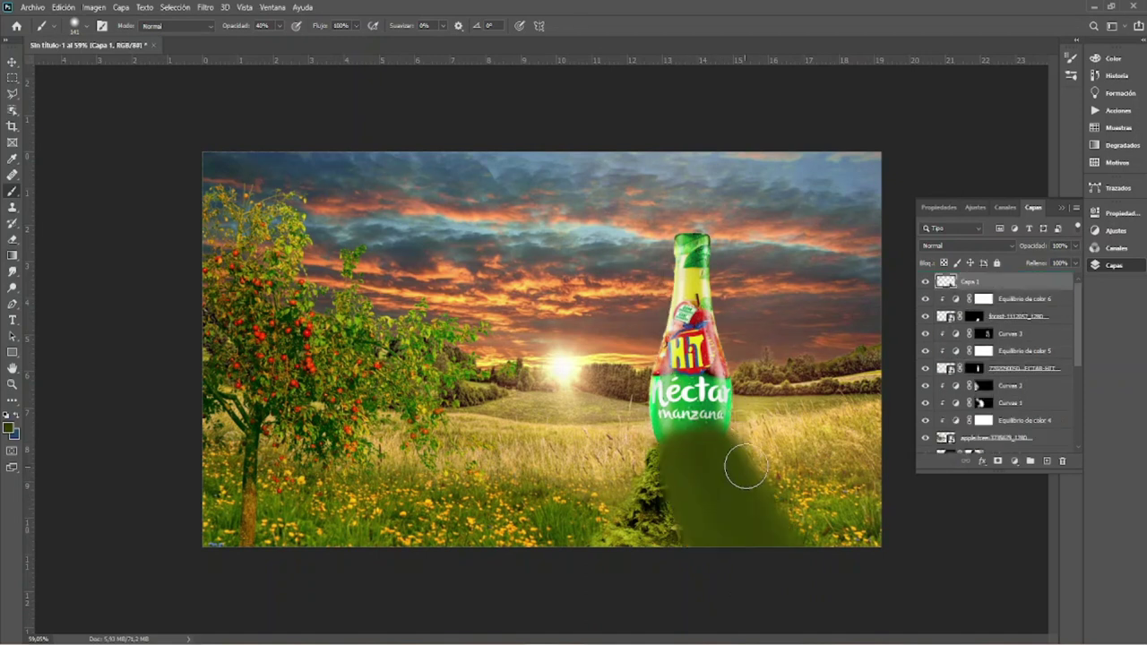
{"action": "key", "text": "Delete"}
Add a Gradient Fill layer at the top of the stack with its mask inverted.
{"action": "left_click", "coordinate": [1030, 355]}
{"action": "left_click", "coordinate": [1014, 460]}
{"action": "left_click", "coordinate": [1048, 253]}
{"action": "left_click", "coordinate": [994, 127]}
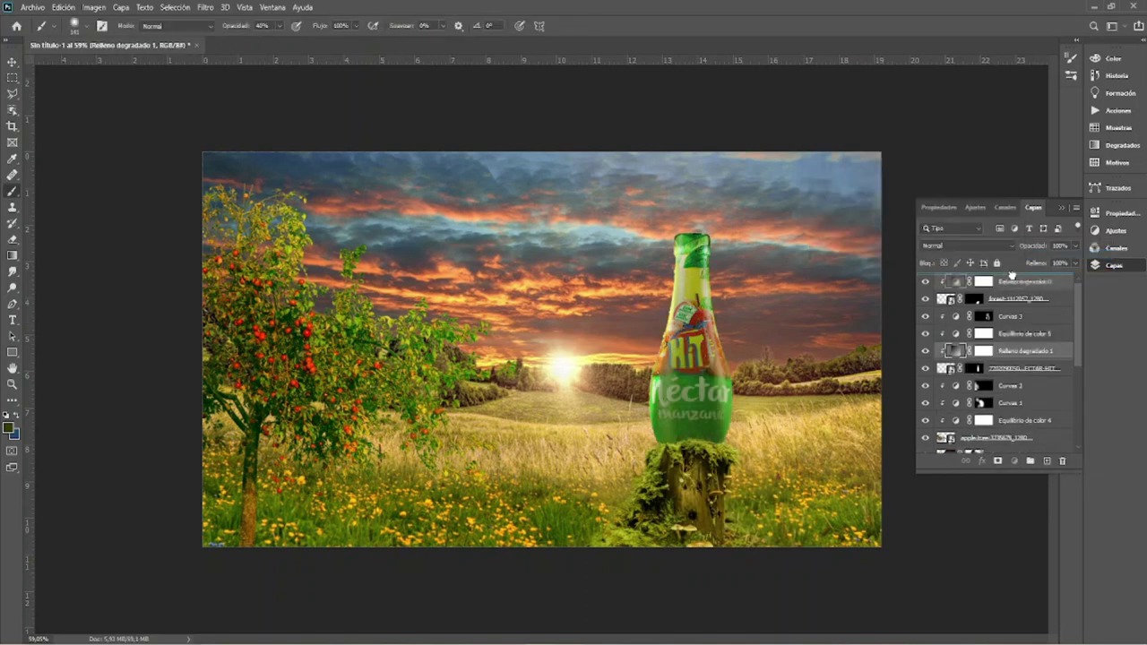
{"action": "left_click_drag", "start_coordinate": [1021, 350], "coordinate": [983, 283]}
{"action": "key", "text": "ctrl+i"}
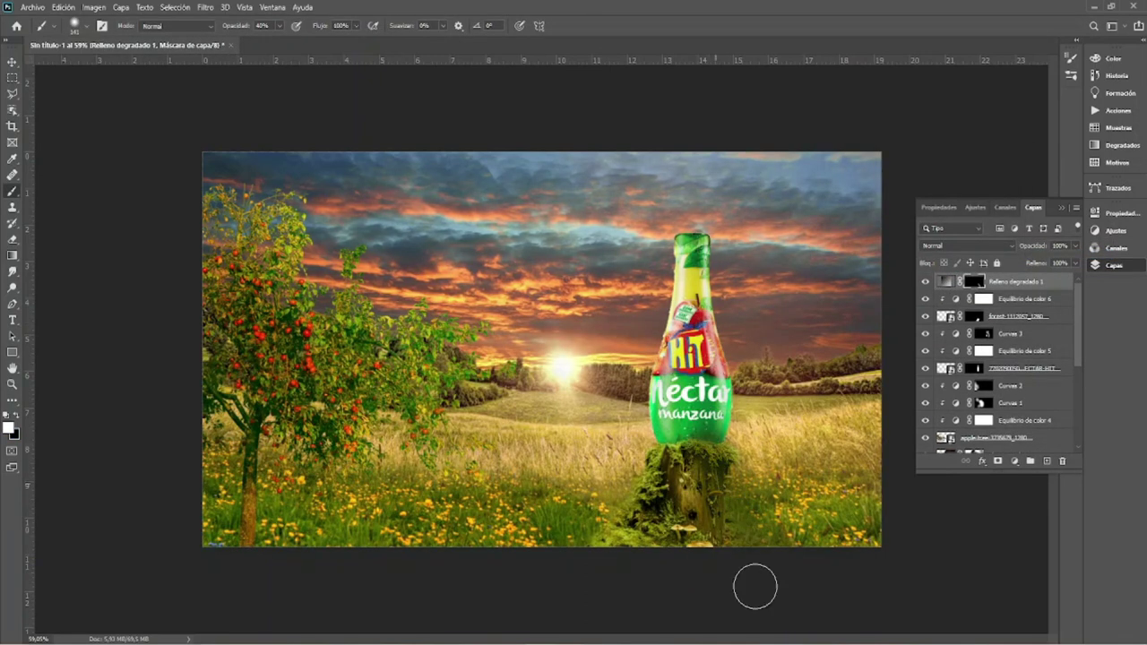
Paint the gradient's mask around the stump, set Multiplicar blending and lower opacity to 68%.
{"action": "left_click_drag", "start_coordinate": [755, 583], "coordinate": [760, 558]}
{"action": "left_click", "coordinate": [966, 245]}
{"action": "left_click", "coordinate": [966, 294]}
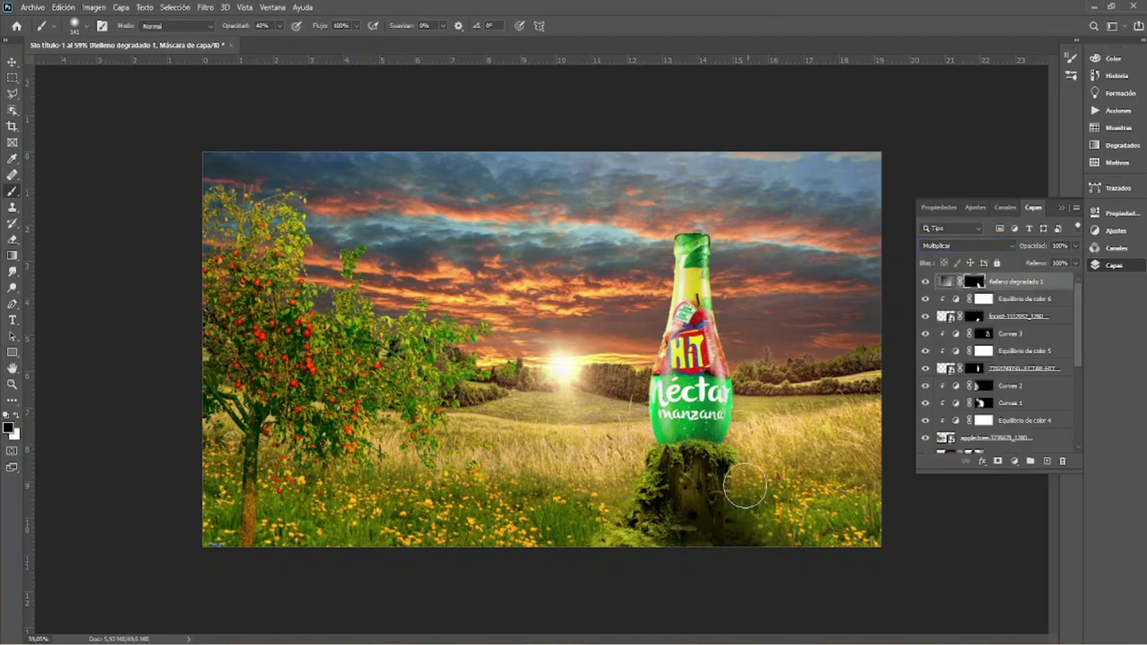
{"action": "left_click_drag", "start_coordinate": [687, 454], "coordinate": [770, 526]}
{"action": "left_click_drag", "start_coordinate": [1041, 246], "coordinate": [1034, 248]}
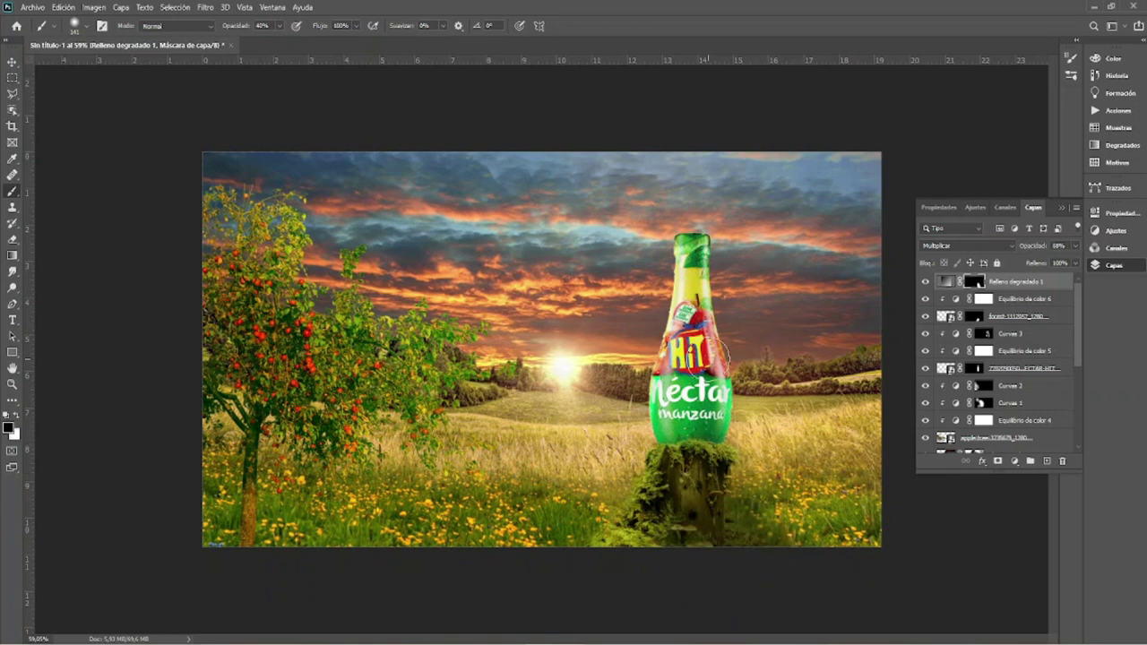
Recolour the gradient's left colour stop to a dark olive green.
{"action": "double_click", "coordinate": [946, 283]}
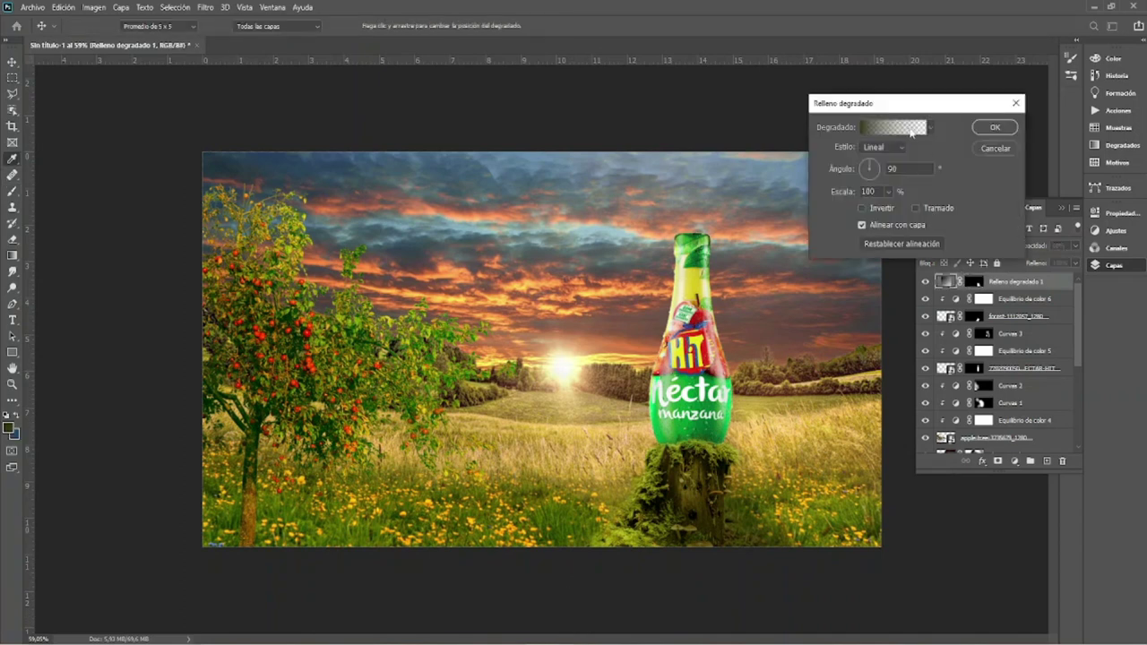
{"action": "left_click", "coordinate": [895, 121]}
{"action": "left_click", "coordinate": [812, 342]}
{"action": "left_click", "coordinate": [865, 395]}
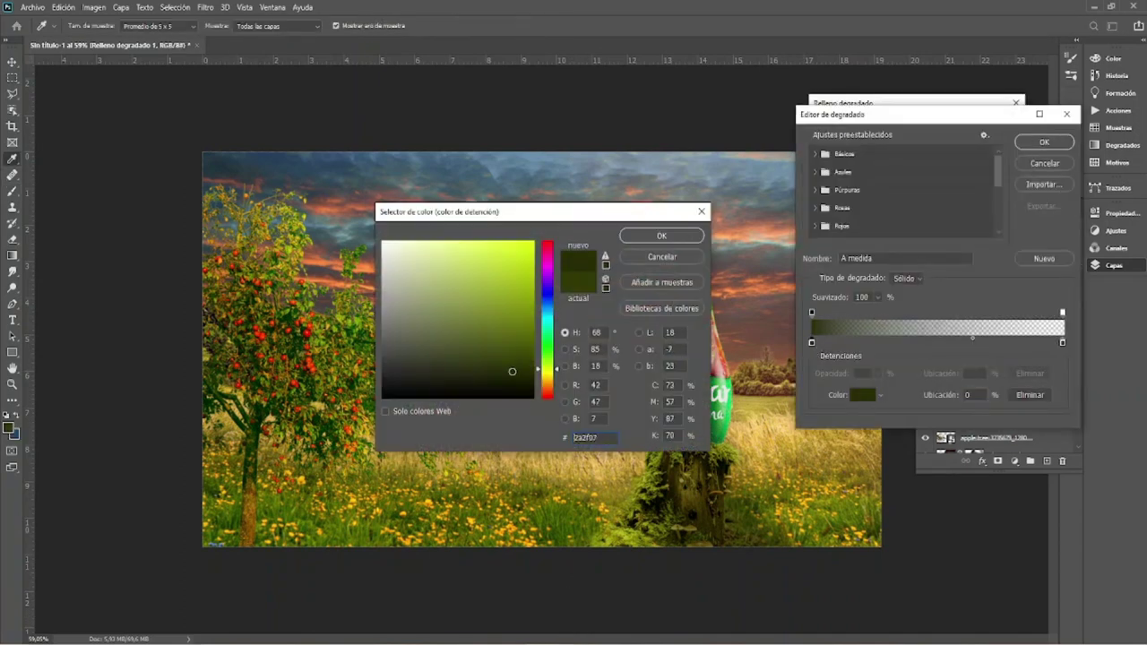
{"action": "left_click", "coordinate": [660, 233]}
{"action": "left_click", "coordinate": [1044, 142]}
{"action": "left_click", "coordinate": [994, 125]}
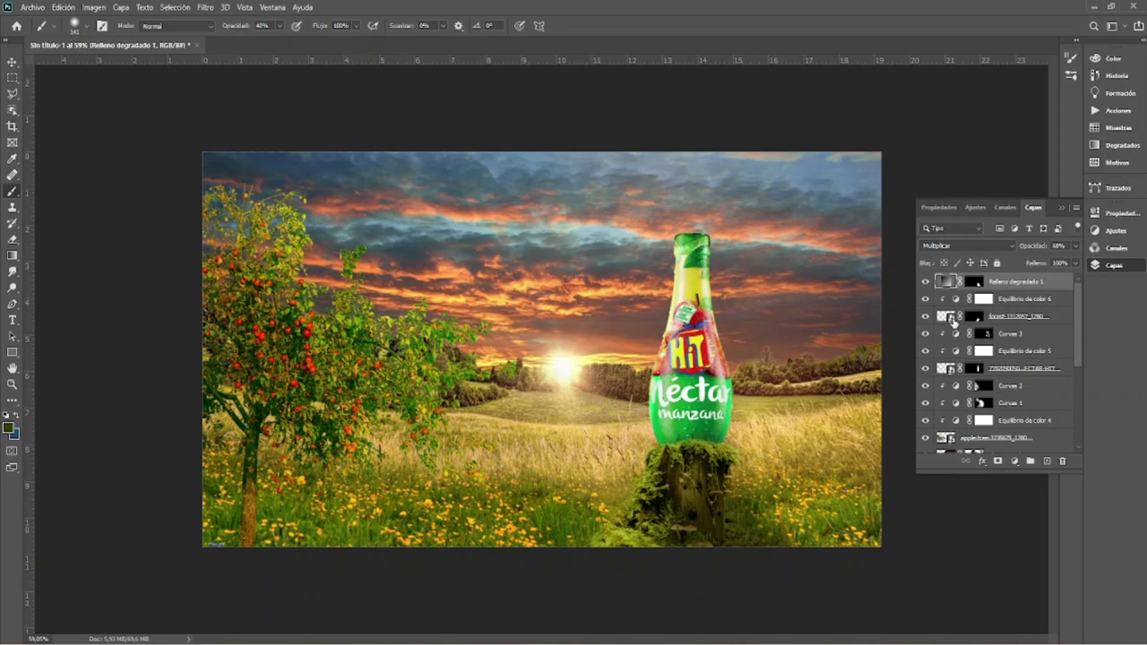
{"action": "key", "text": "v"}
{"action": "left_click", "coordinate": [616, 535]}
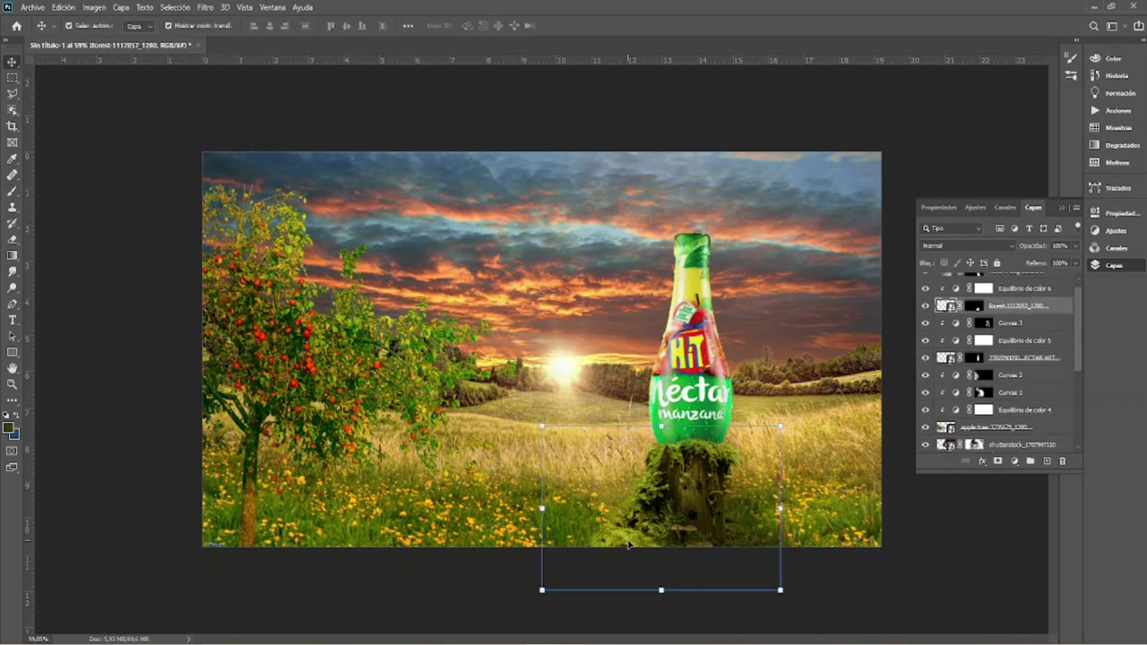
{"action": "key", "text": "ctrl+0"}
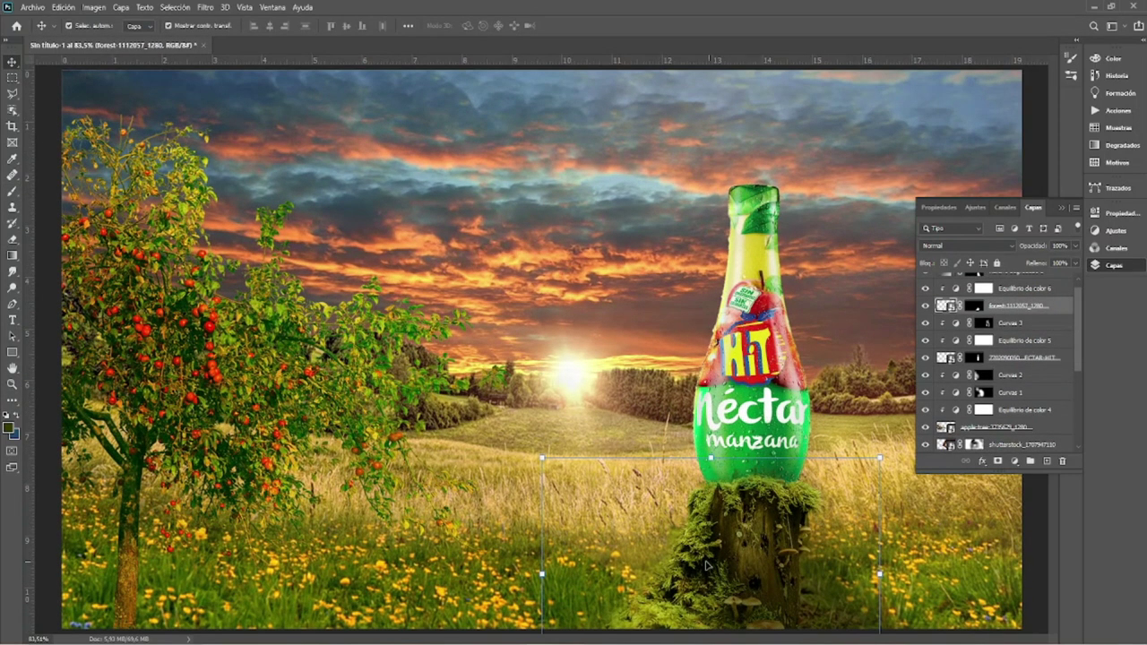
{"action": "scroll", "coordinate": [656, 400], "scroll_direction": "up", "scroll_amount": 3}
{"action": "left_click", "coordinate": [972, 316]}
{"action": "key", "text": "b"}
{"action": "scroll", "coordinate": [593, 492], "scroll_direction": "up", "scroll_amount": 4}
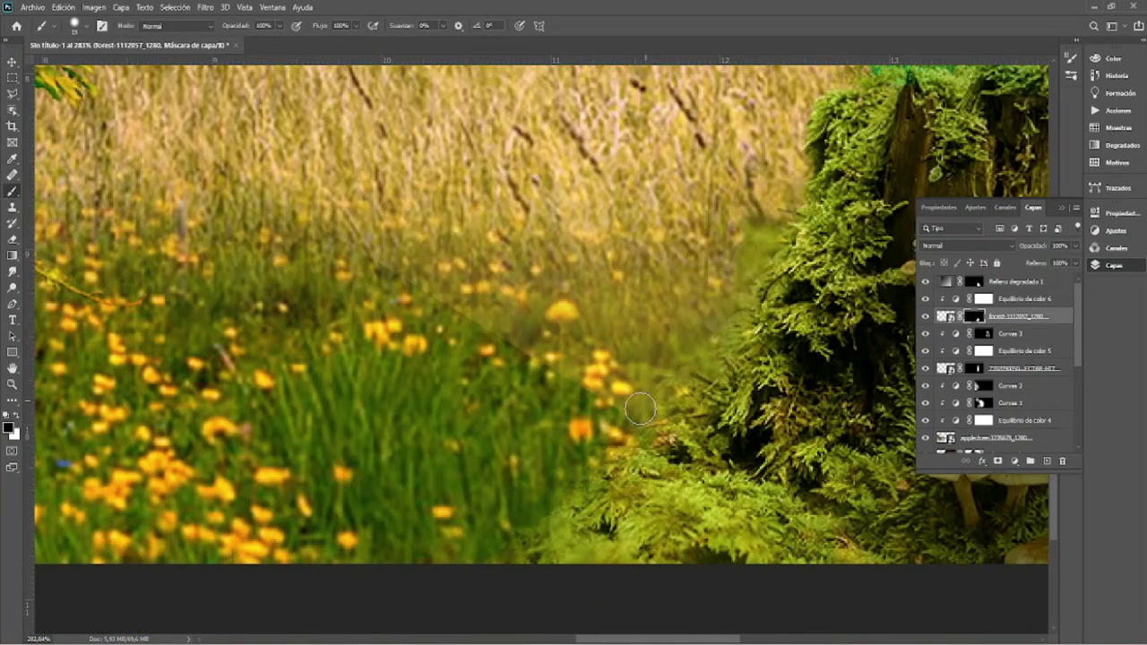
{"action": "scroll", "coordinate": [753, 265], "scroll_direction": "down", "scroll_amount": 5}
{"action": "key", "text": "v"}
{"action": "left_click", "coordinate": [1021, 444]}
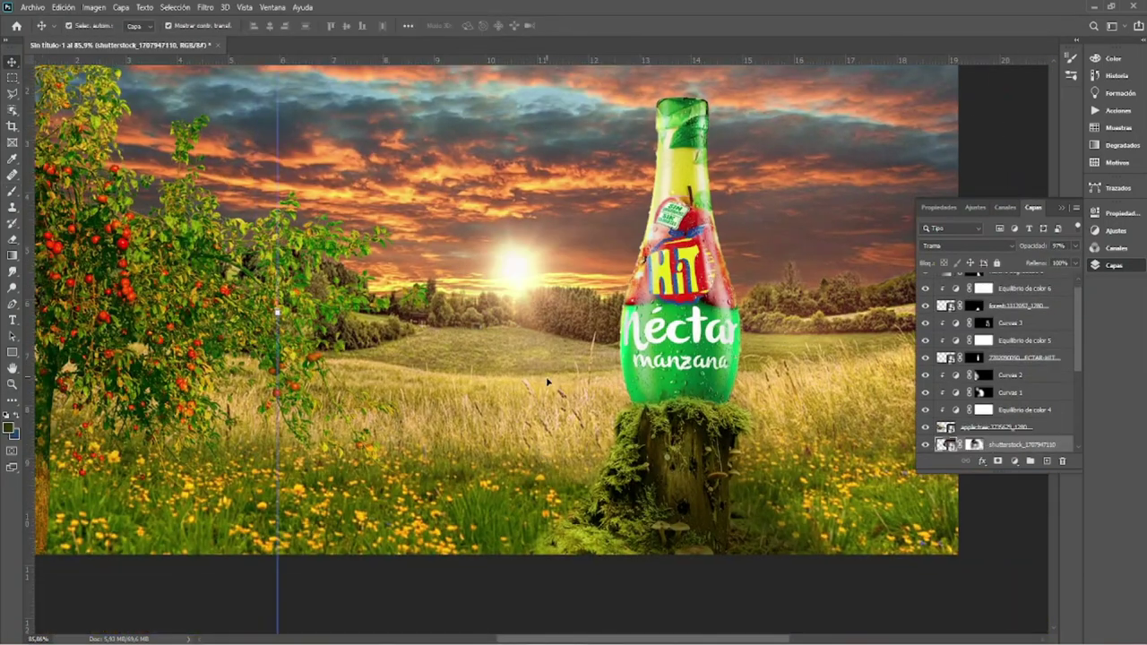
{"action": "scroll", "coordinate": [1079, 351], "scroll_direction": "down", "scroll_amount": 3}
{"action": "left_click", "coordinate": [974, 368]}
{"action": "key", "text": "b"}
{"action": "right_click", "coordinate": [607, 493]}
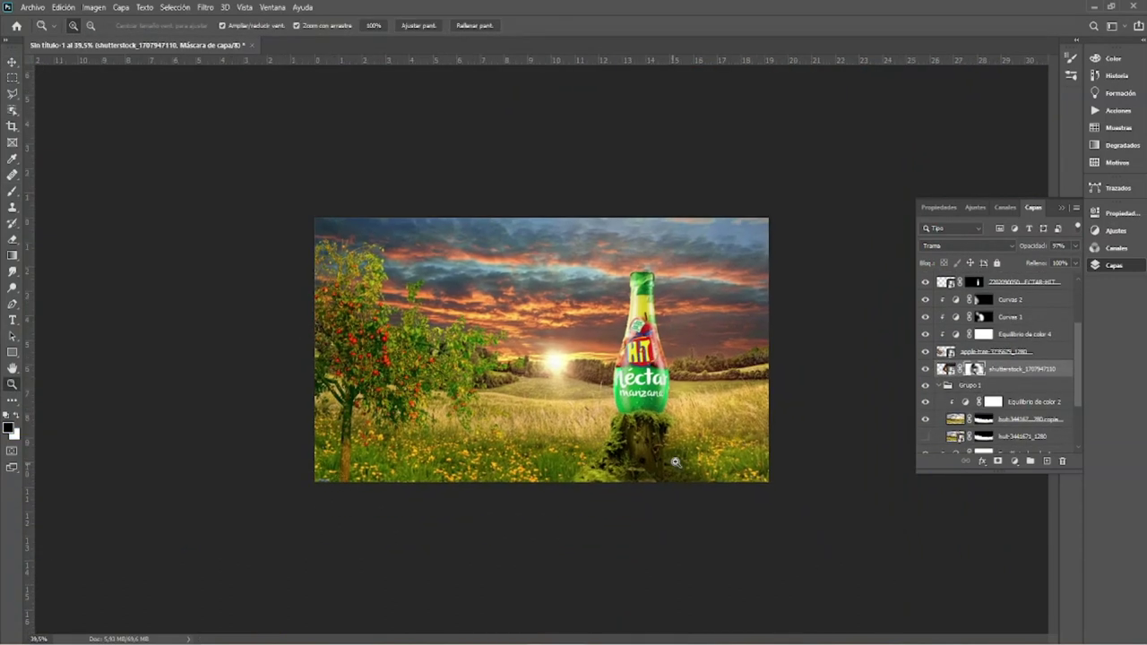
{"action": "key", "text": "v"}
{"action": "key", "text": "ctrl+0"}
{"action": "left_click", "coordinate": [750, 358]}
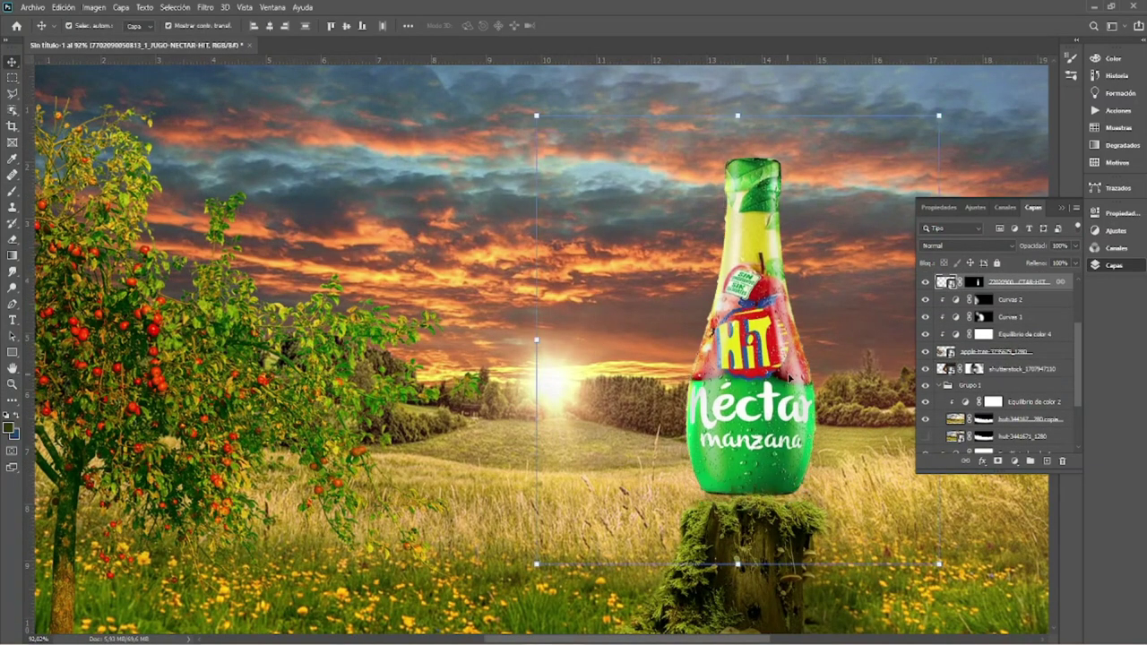
{"action": "scroll", "coordinate": [971, 349], "scroll_direction": "up", "scroll_amount": 5}
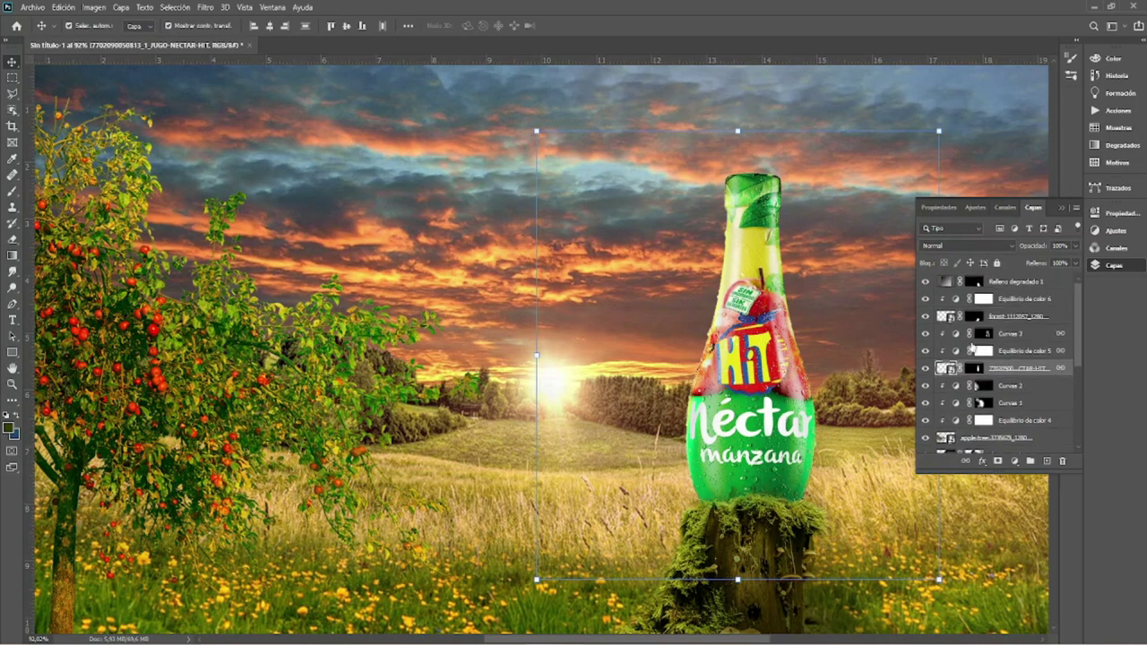
{"action": "left_click", "coordinate": [925, 352]}
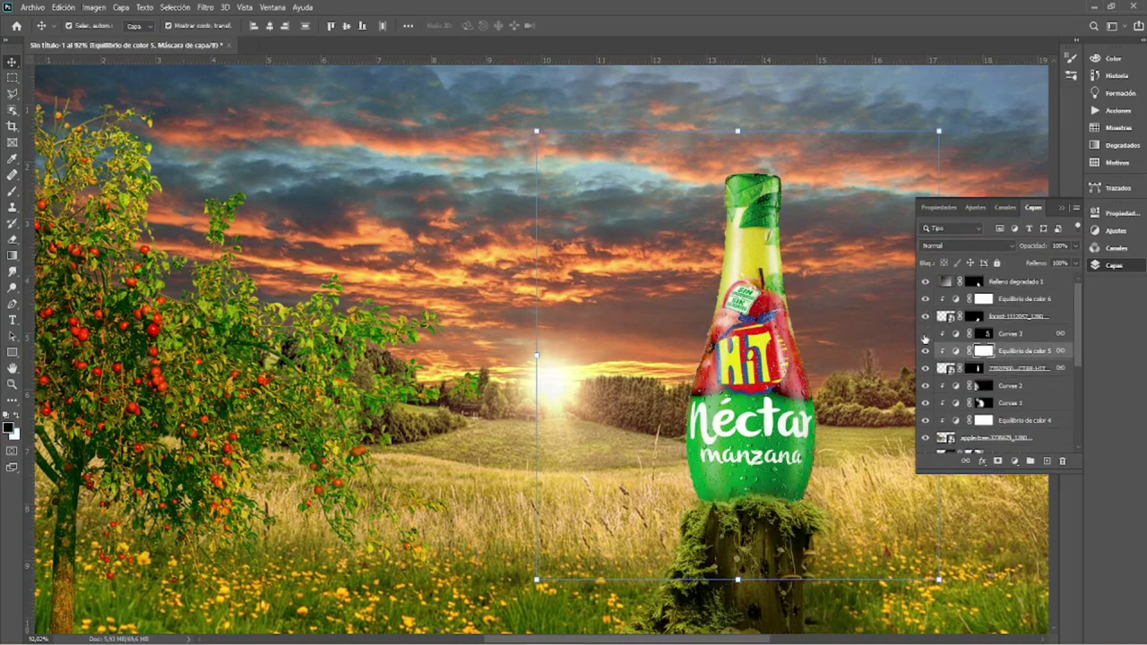
{"action": "left_click", "coordinate": [983, 333]}
{"action": "key", "text": "b"}
Add a clipped Levels layer with midtones 0.44, invert its mask, and paint it onto the bottle's base.
{"action": "left_click", "coordinate": [1014, 461]}
{"action": "left_click", "coordinate": [1039, 297]}
{"action": "left_click_drag", "start_coordinate": [1004, 338], "coordinate": [1033, 339]}
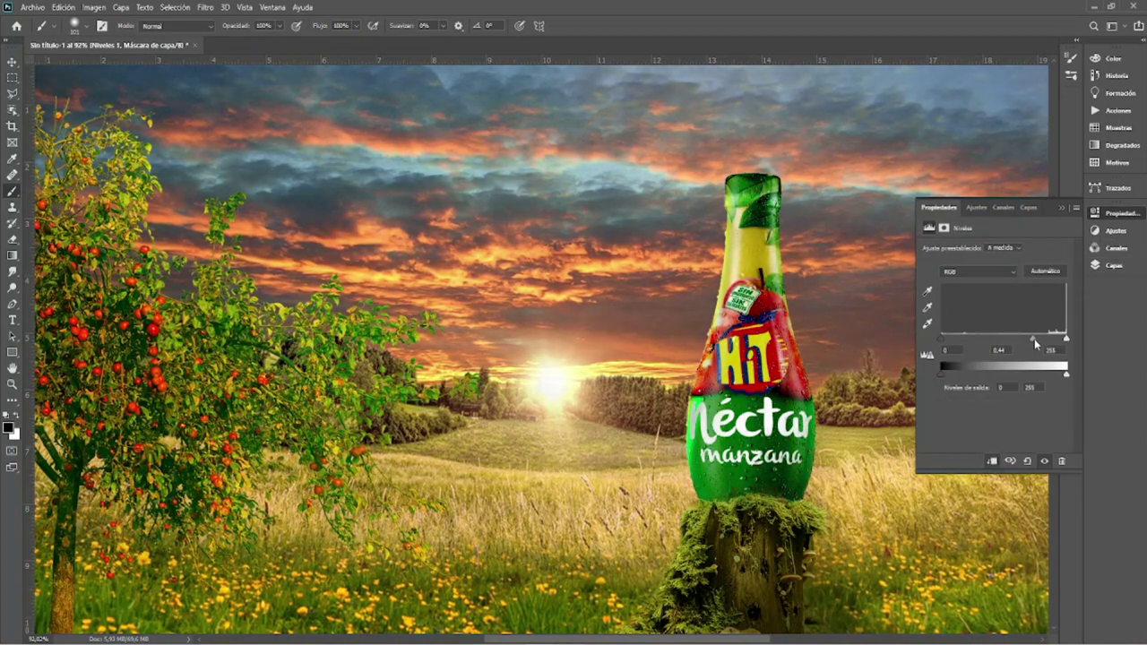
{"action": "key", "text": "F7"}
{"action": "key", "text": "ctrl+alt+g"}
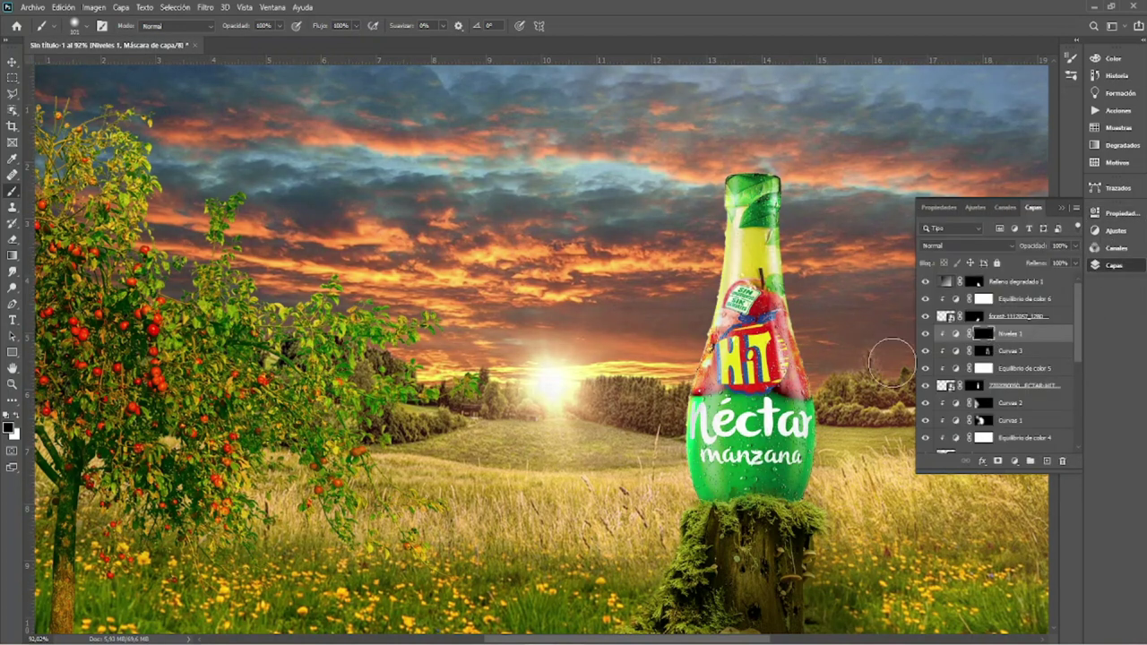
{"action": "key", "text": "x"}
{"action": "key", "text": "4"}
{"action": "left_click_drag", "start_coordinate": [750, 358], "coordinate": [746, 489]}
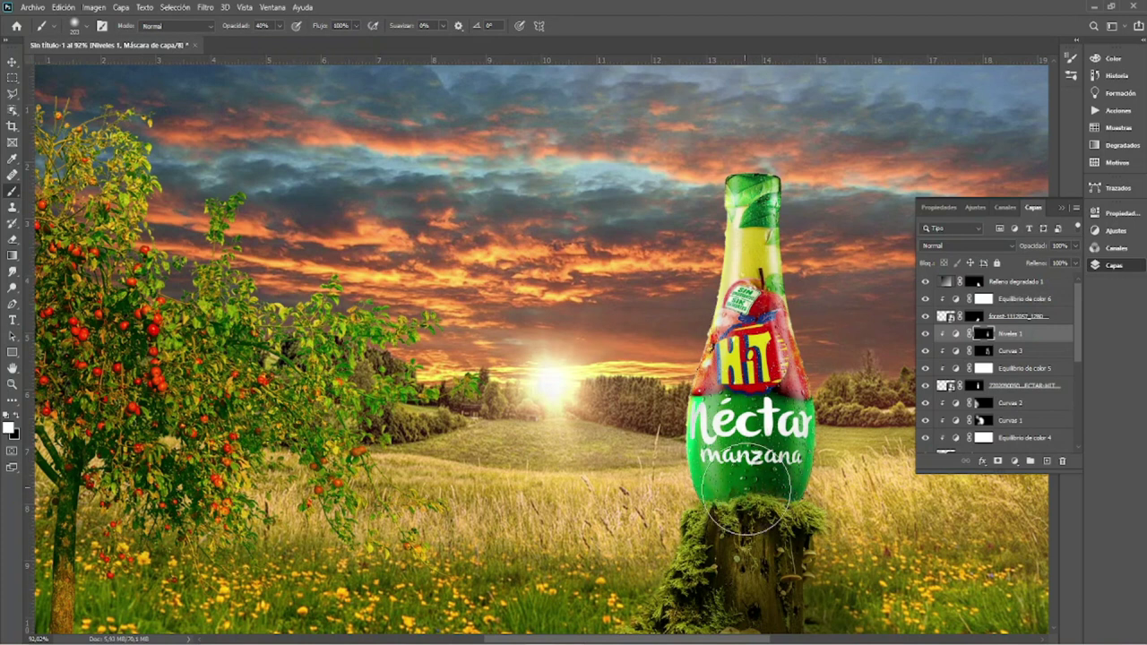
Delete the Gradient Fill 1 layer.
{"action": "key", "text": "z"}
{"action": "scroll", "coordinate": [780, 490], "scroll_direction": "down", "scroll_amount": 3}
{"action": "key", "text": "v"}
{"action": "left_click", "coordinate": [746, 493]}
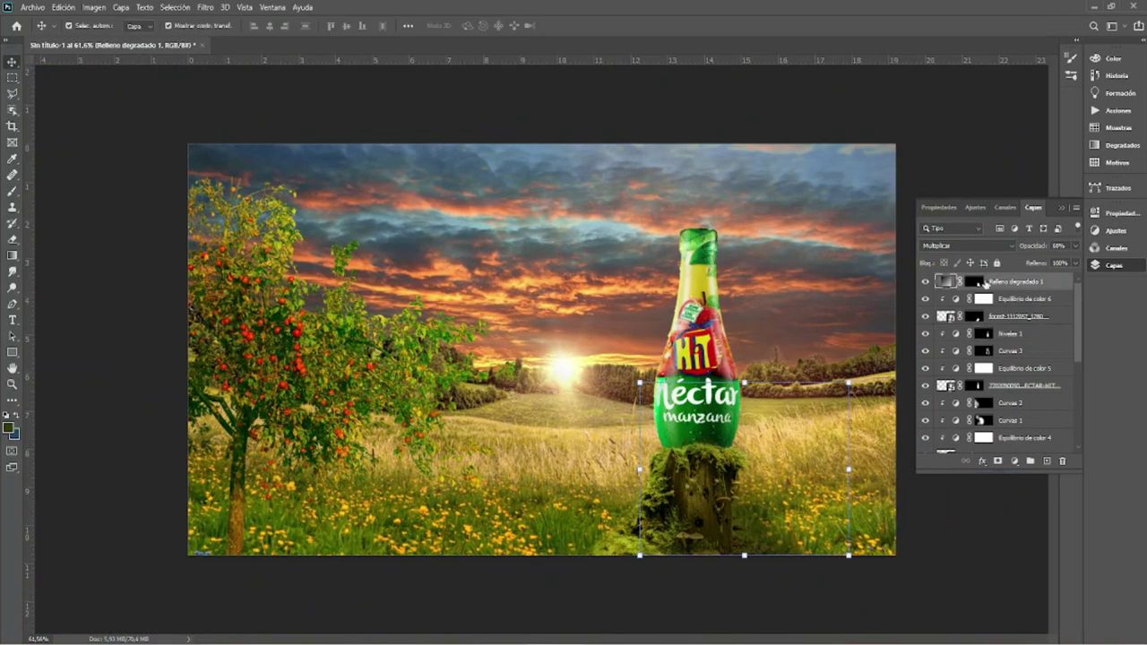
{"action": "left_click_drag", "start_coordinate": [986, 283], "coordinate": [1062, 460]}
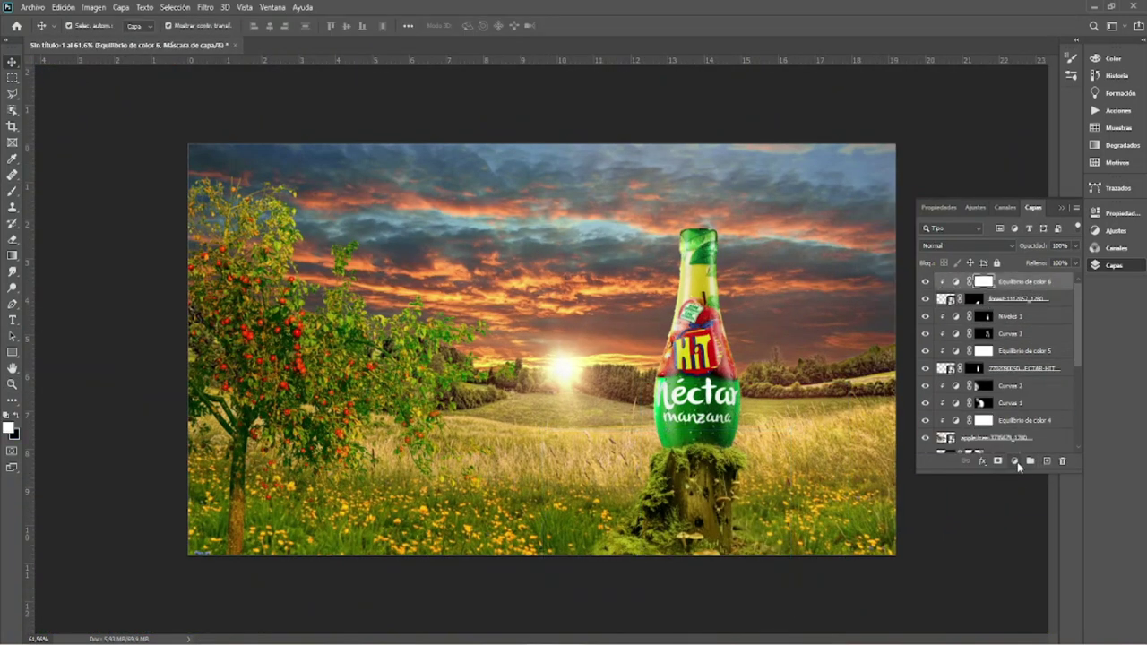
Add a Levels 2 adjustment darkening the midtones to 0.63.
{"action": "left_click", "coordinate": [1017, 465]}
{"action": "left_click", "coordinate": [1039, 299]}
{"action": "left_click_drag", "start_coordinate": [1004, 339], "coordinate": [1024, 343]}
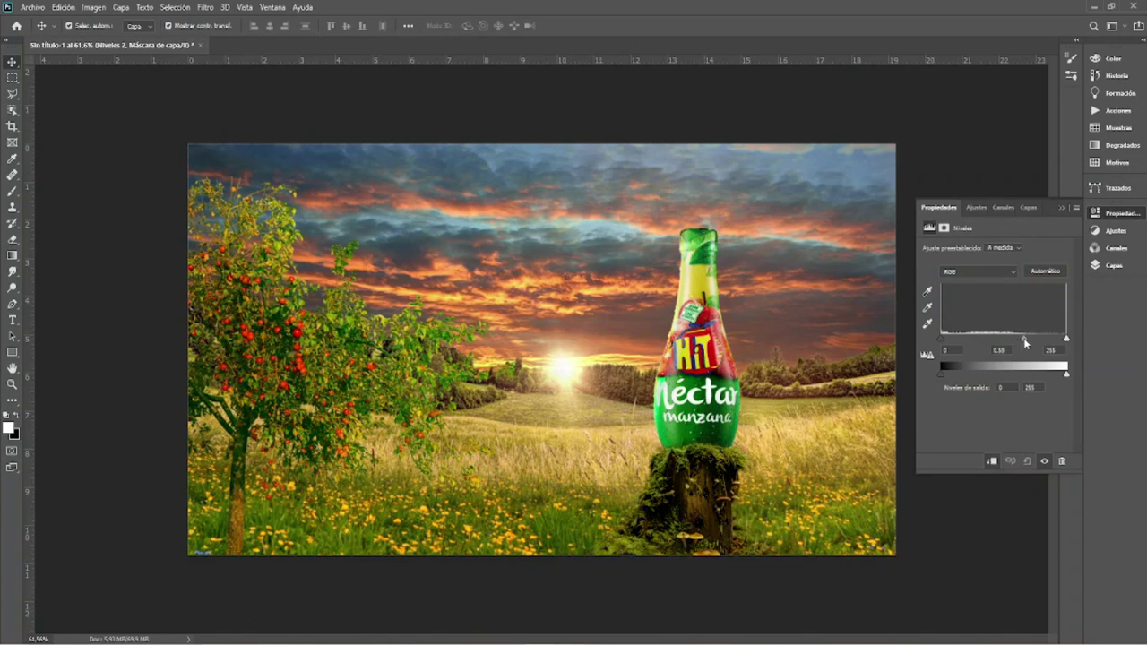
{"action": "left_click", "coordinate": [1111, 266]}
{"action": "key", "text": "b"}
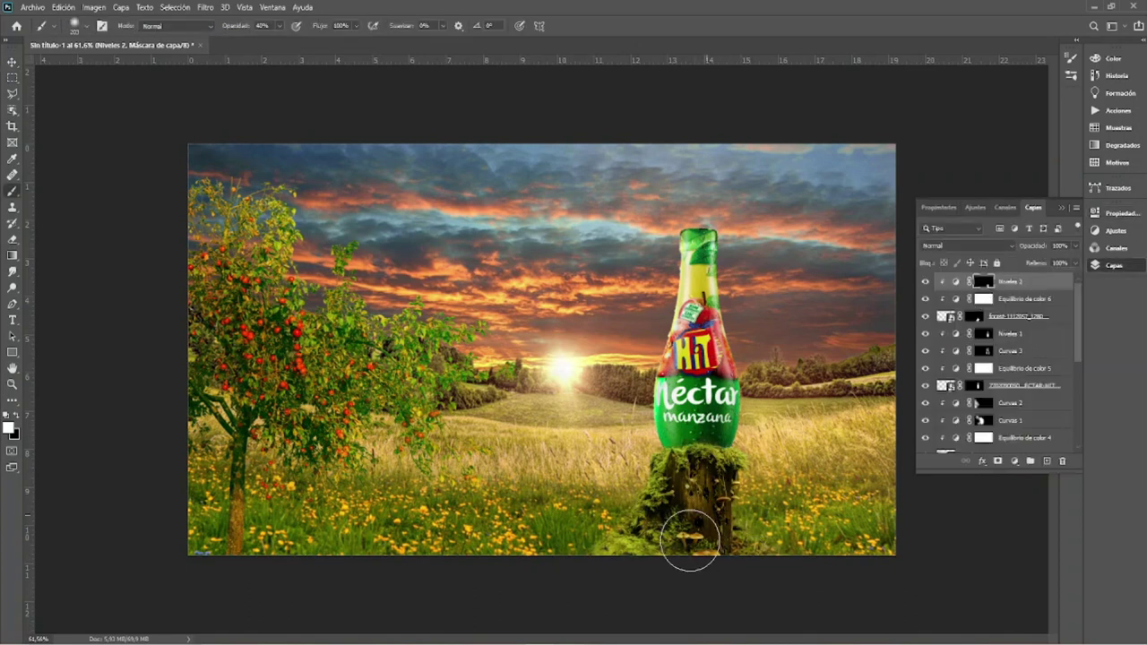
{"action": "key", "text": "v"}
Add Curves 4 raising 135 to 177 with an inverted mask, and paint it in.
{"action": "left_click", "coordinate": [1014, 460]}
{"action": "left_click", "coordinate": [1039, 309]}
{"action": "left_click_drag", "start_coordinate": [1004, 340], "coordinate": [1004, 316]}
{"action": "key", "text": "ctrl+i"}
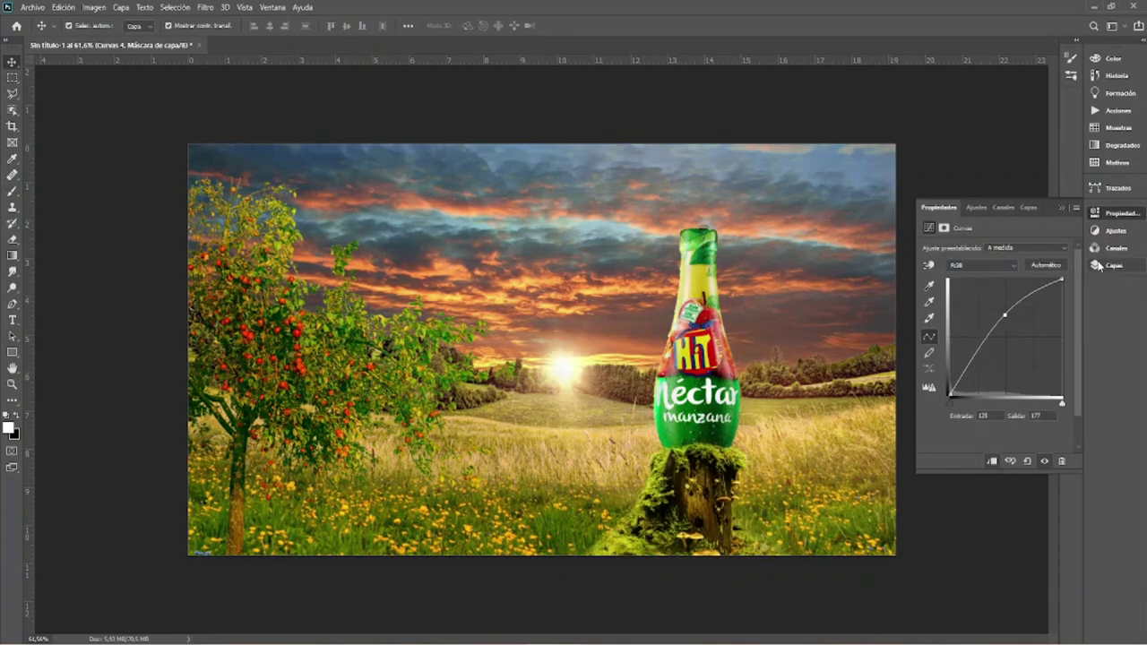
{"action": "left_click", "coordinate": [1111, 266]}
{"action": "key", "text": "b"}
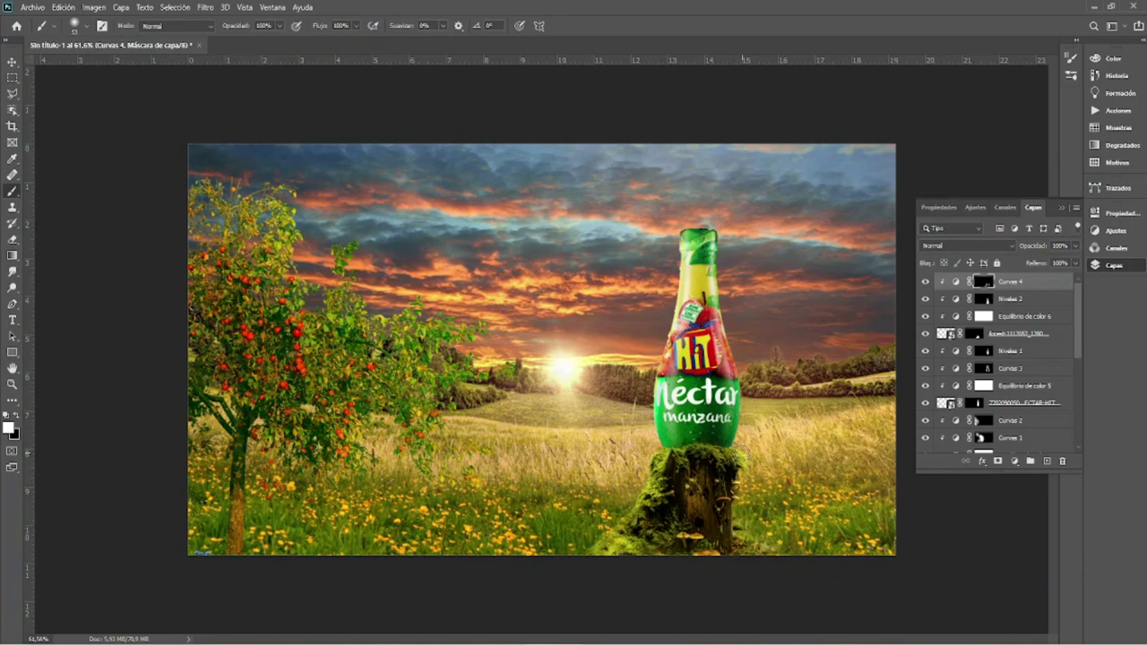
{"action": "key", "text": "v"}
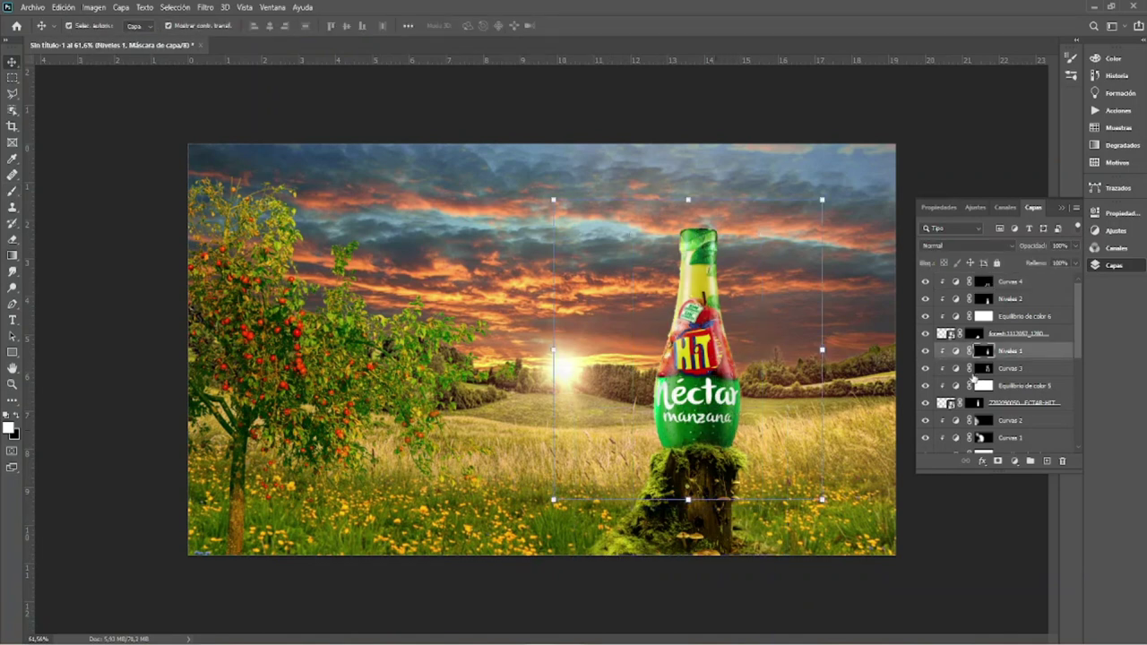
Select the Curvas 3 adjustment, adjust the brush size, and zoom out to 50%.
{"action": "left_click", "coordinate": [642, 436]}
{"action": "key", "text": "b"}
{"action": "right_click", "coordinate": [640, 410]}
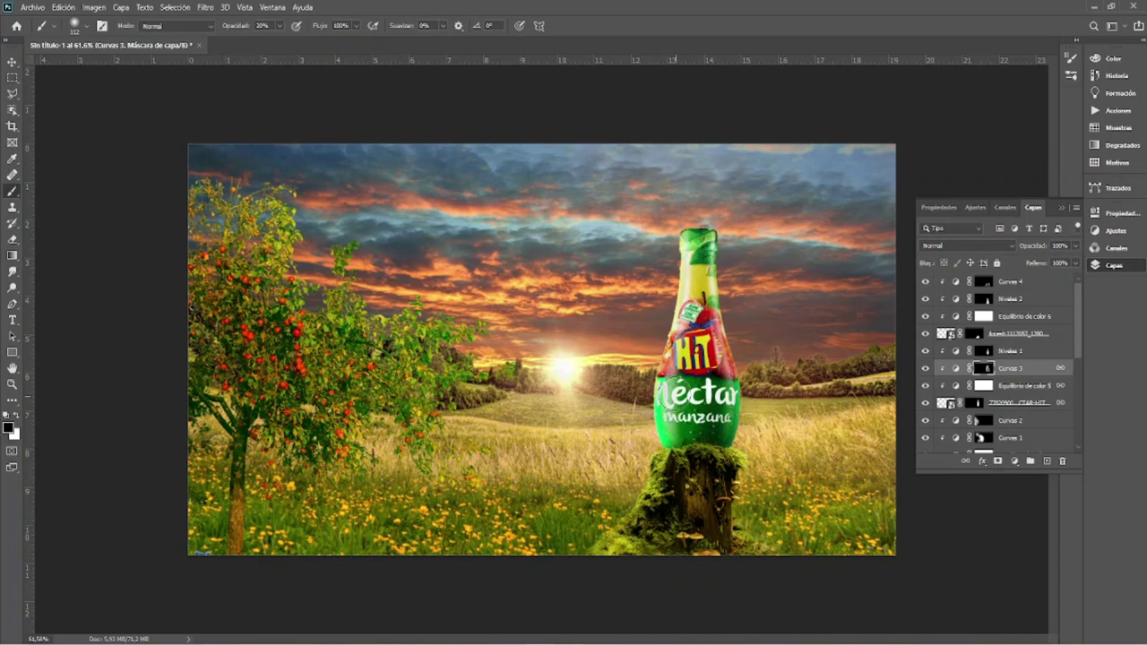
{"action": "key", "text": "v"}
{"action": "key", "text": "ctrl+minus"}
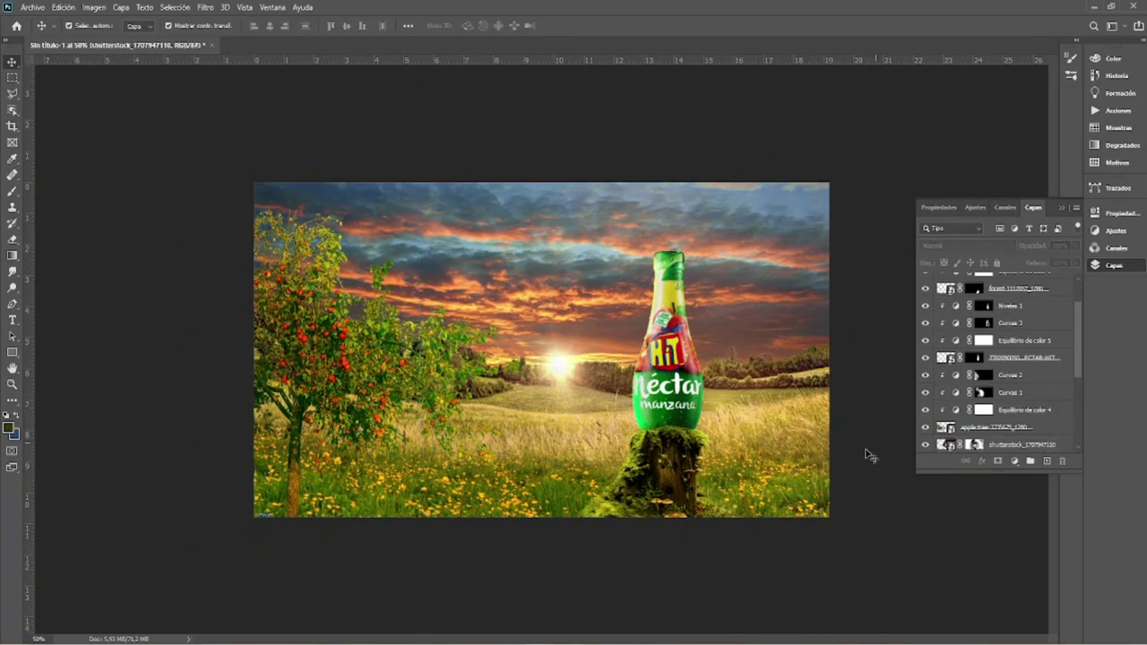
Place the bunny-5014814_1280 photo into the document.
{"action": "key", "text": "ctrl+shift+p"}
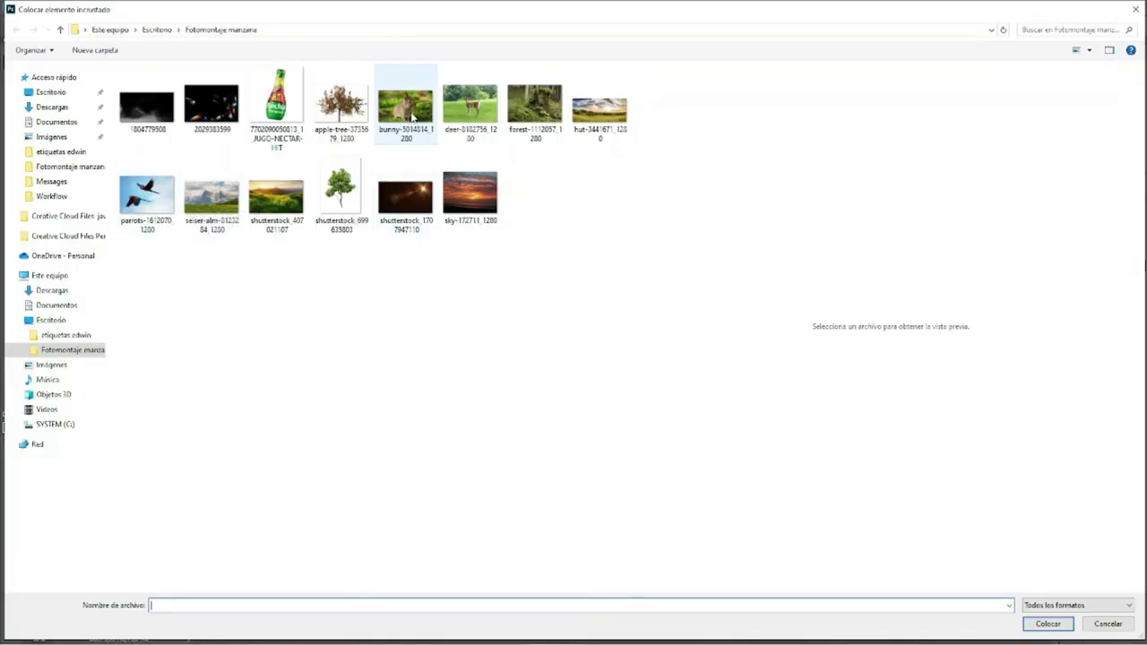
{"action": "double_click", "coordinate": [405, 107]}
{"action": "key", "text": "Return"}
{"action": "key", "text": "w"}
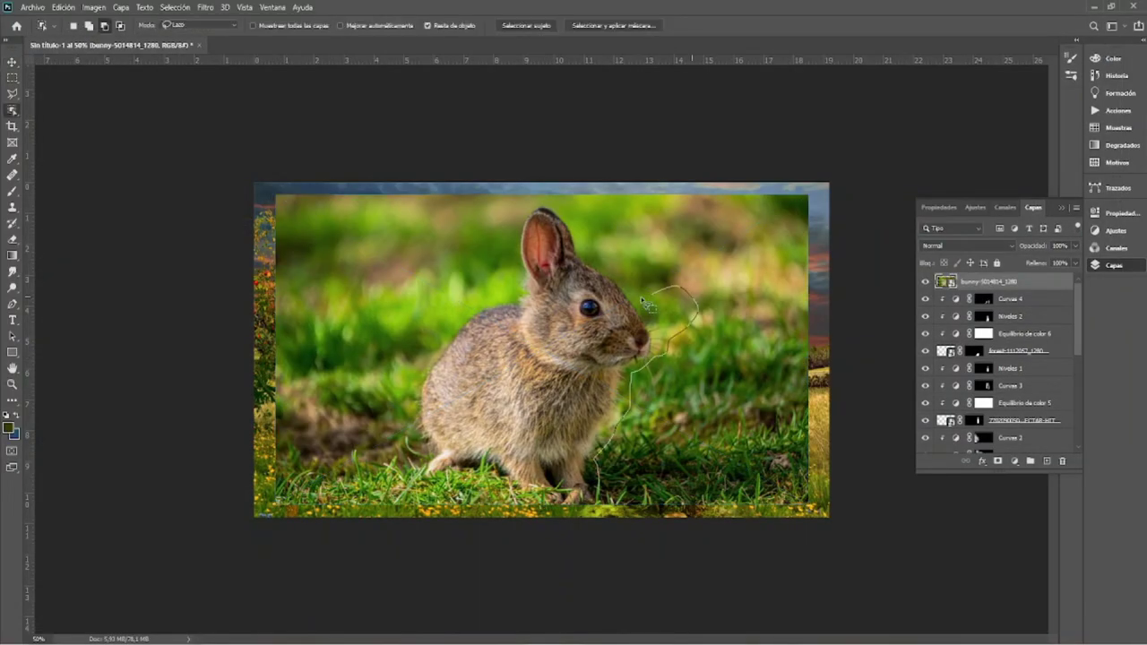
Refine the bunny cutout in Select and Mask and scale it down into the meadow.
{"action": "scroll", "coordinate": [616, 303], "scroll_direction": "up", "scroll_amount": 5}
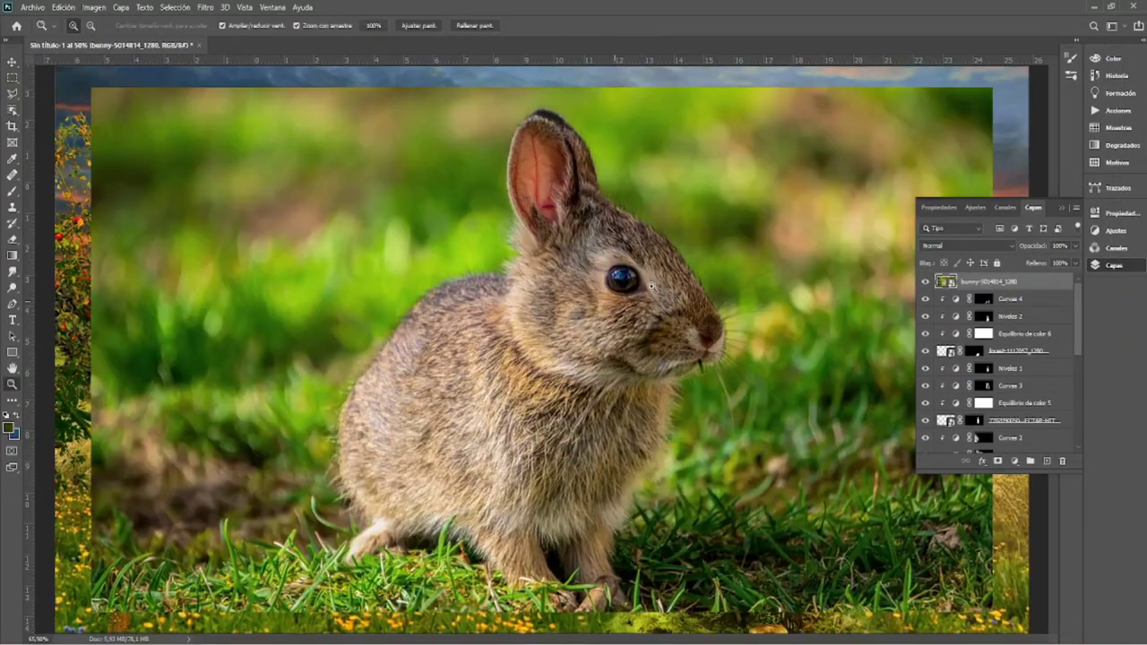
{"action": "key", "text": "ctrl+alt+r"}
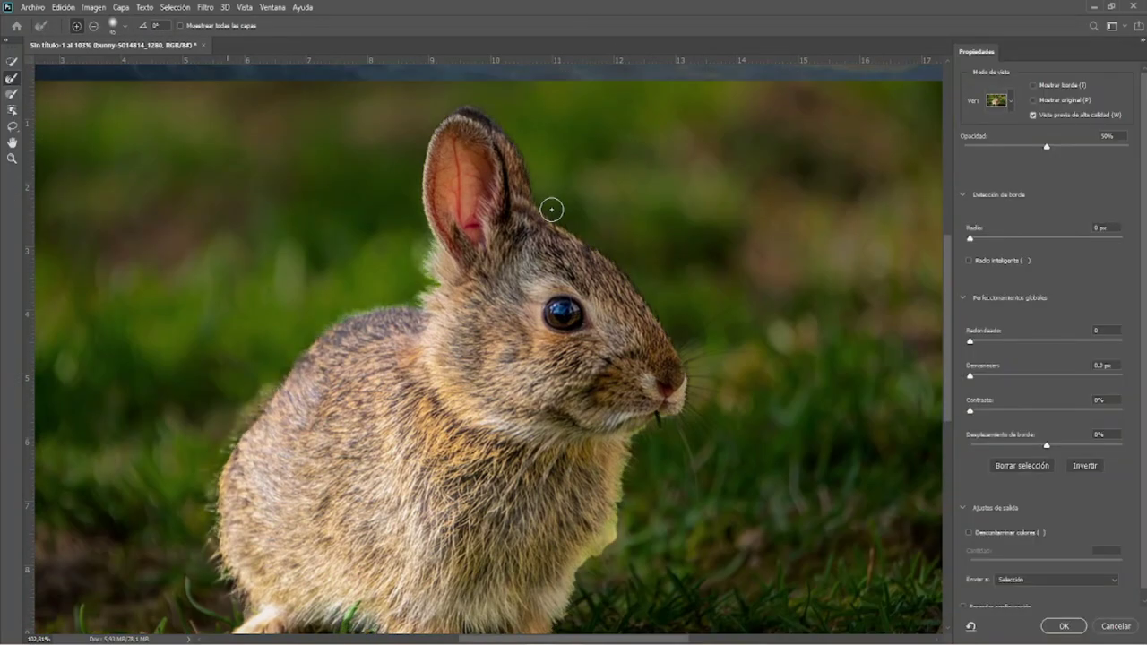
{"action": "left_click_drag", "start_coordinate": [629, 464], "coordinate": [659, 278]}
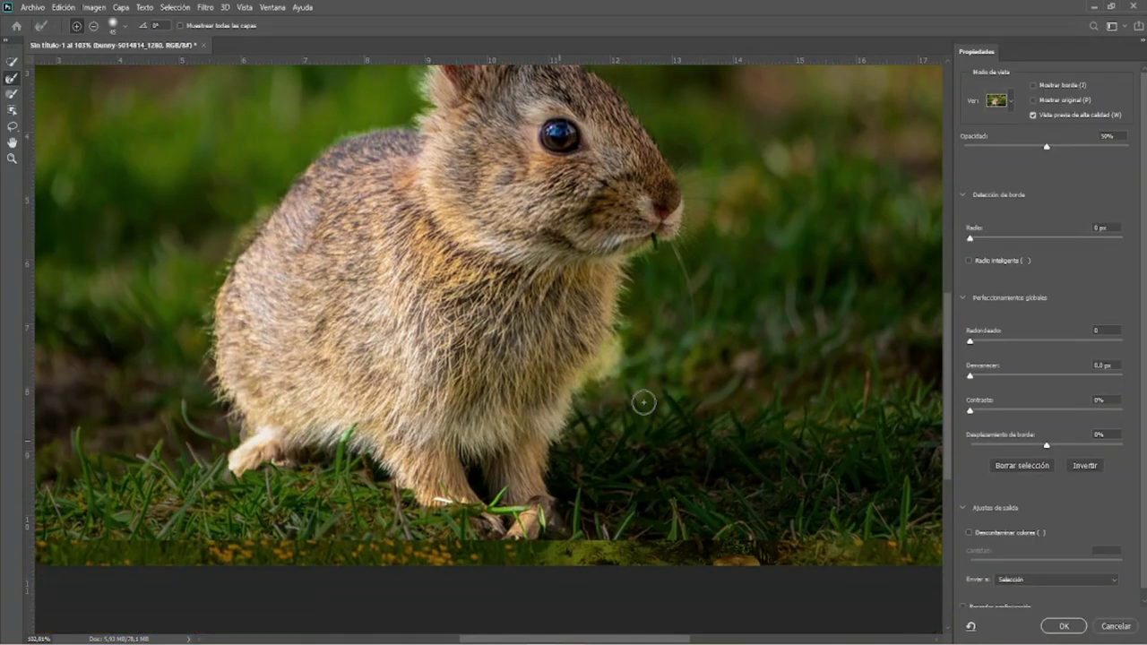
{"action": "left_click", "coordinate": [1062, 625]}
{"action": "key", "text": "ctrl+0"}
{"action": "key", "text": "ctrl+t"}
{"action": "mouse_move", "coordinate": [798, 203]}
{"action": "left_mouse_down"}
{"action": "mouse_move", "coordinate": [515, 354]}
{"action": "mouse_move", "coordinate": [529, 419]}
{"action": "mouse_move", "coordinate": [569, 444]}
{"action": "left_mouse_up"}
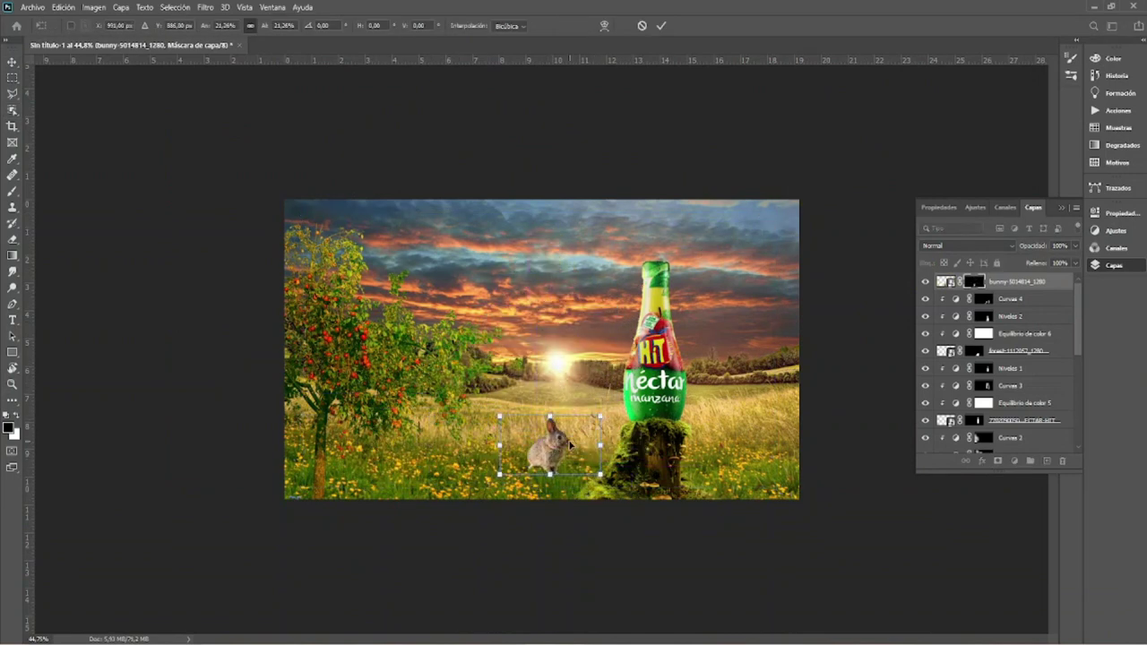
Commit the bunny's smaller size and nudge it slightly to the right.
{"action": "key", "text": "Return"}
{"action": "scroll", "coordinate": [564, 457], "scroll_direction": "up", "scroll_amount": 5}
{"action": "left_click_drag", "start_coordinate": [525, 394], "coordinate": [538, 394]}
{"action": "left_click", "coordinate": [977, 285]}
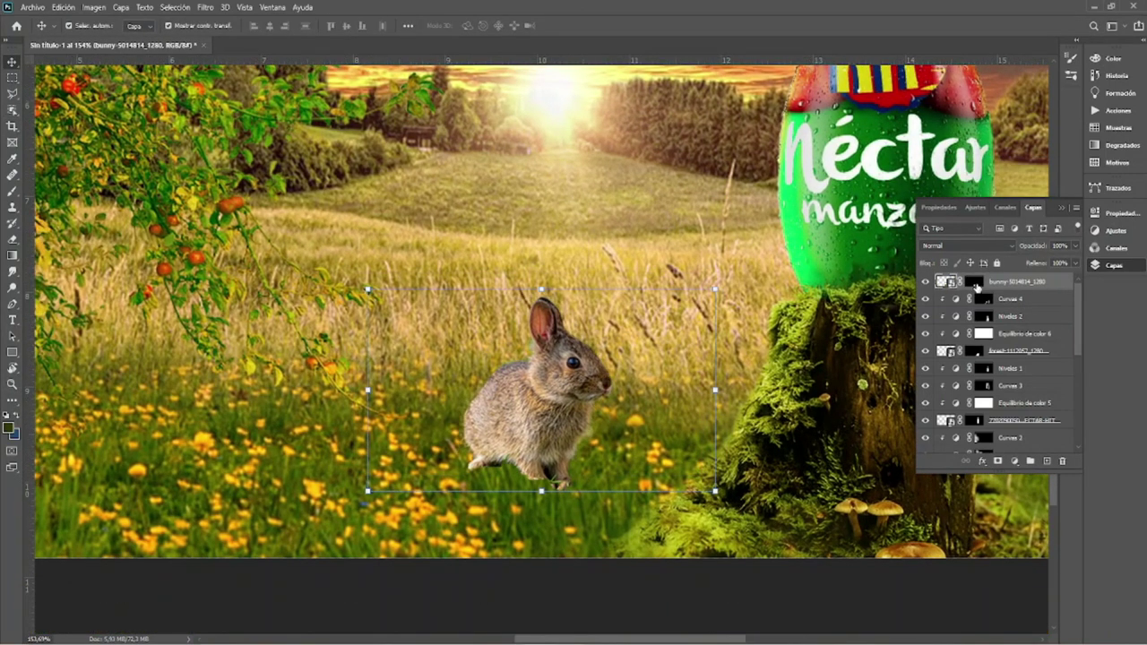
{"action": "key", "text": "b"}
Paint grass along the bunny's lower edge with Grass Photoshop Brushes 3 brush 2 at 56 px.
{"action": "left_click", "coordinate": [87, 25]}
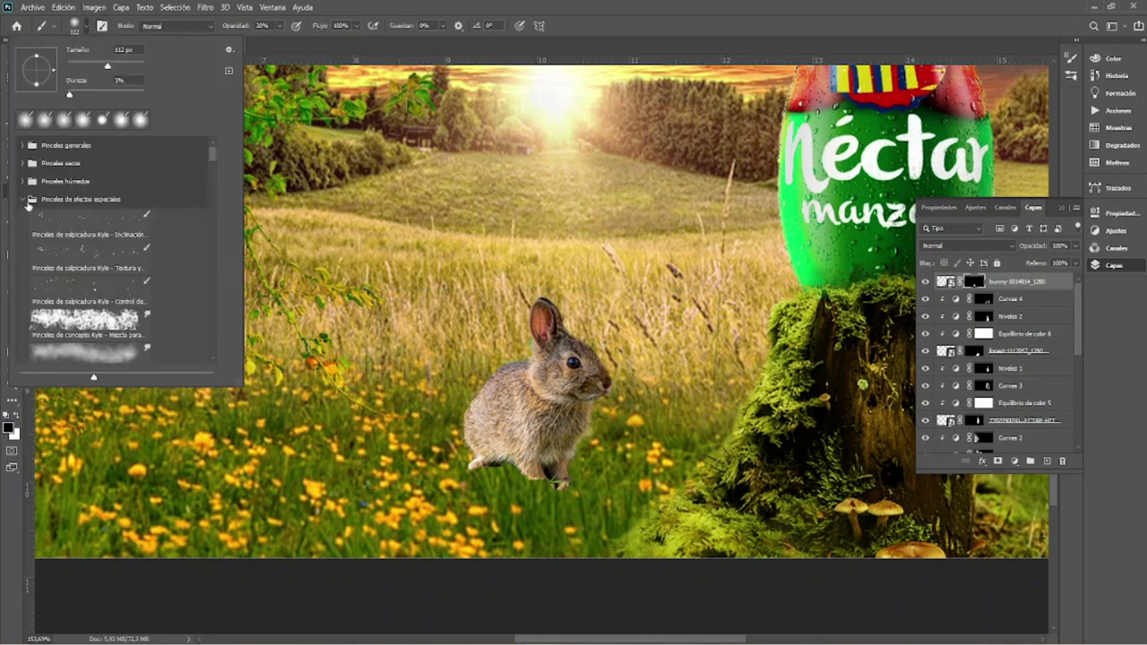
{"action": "left_click", "coordinate": [27, 279]}
{"action": "scroll", "coordinate": [211, 169], "scroll_direction": "down", "scroll_amount": 3}
{"action": "left_click", "coordinate": [139, 190]}
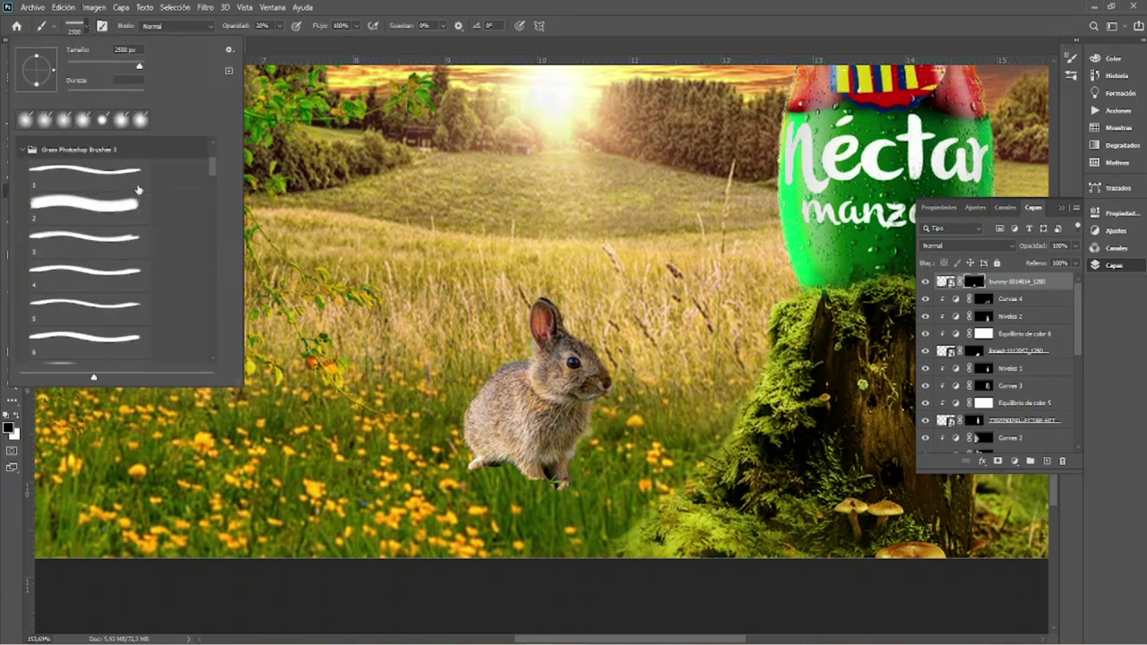
{"action": "right_click", "coordinate": [578, 371]}
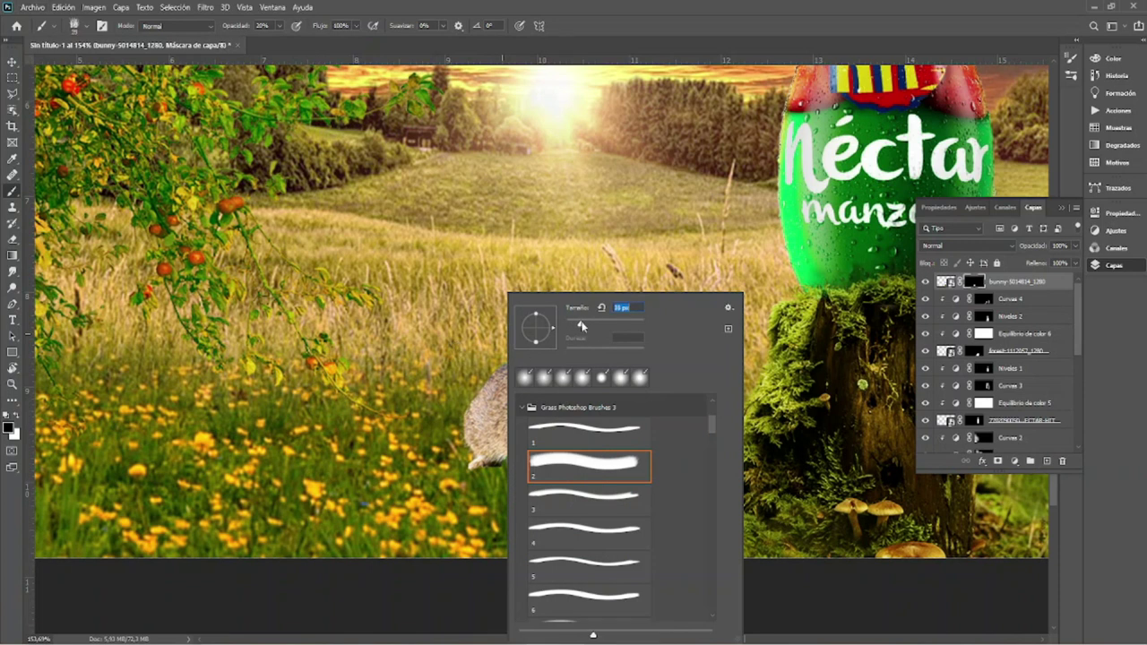
{"action": "type", "text": "56"}
{"action": "key", "text": "Return"}
{"action": "left_click_drag", "start_coordinate": [486, 482], "coordinate": [587, 463]}
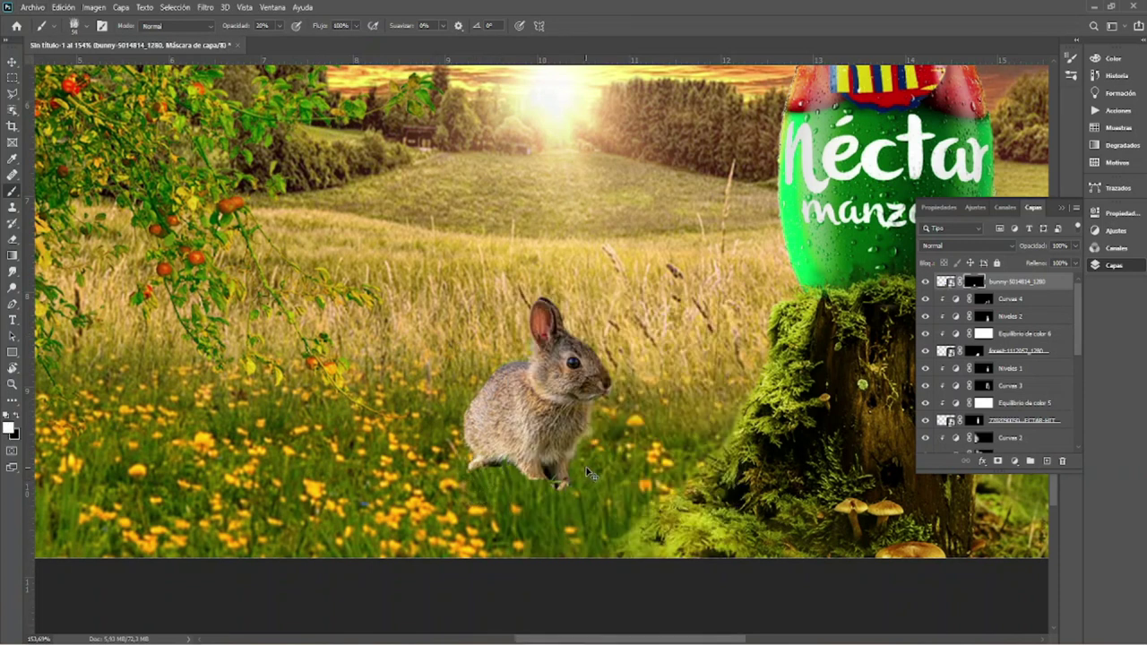
{"action": "left_click_drag", "start_coordinate": [482, 484], "coordinate": [512, 490]}
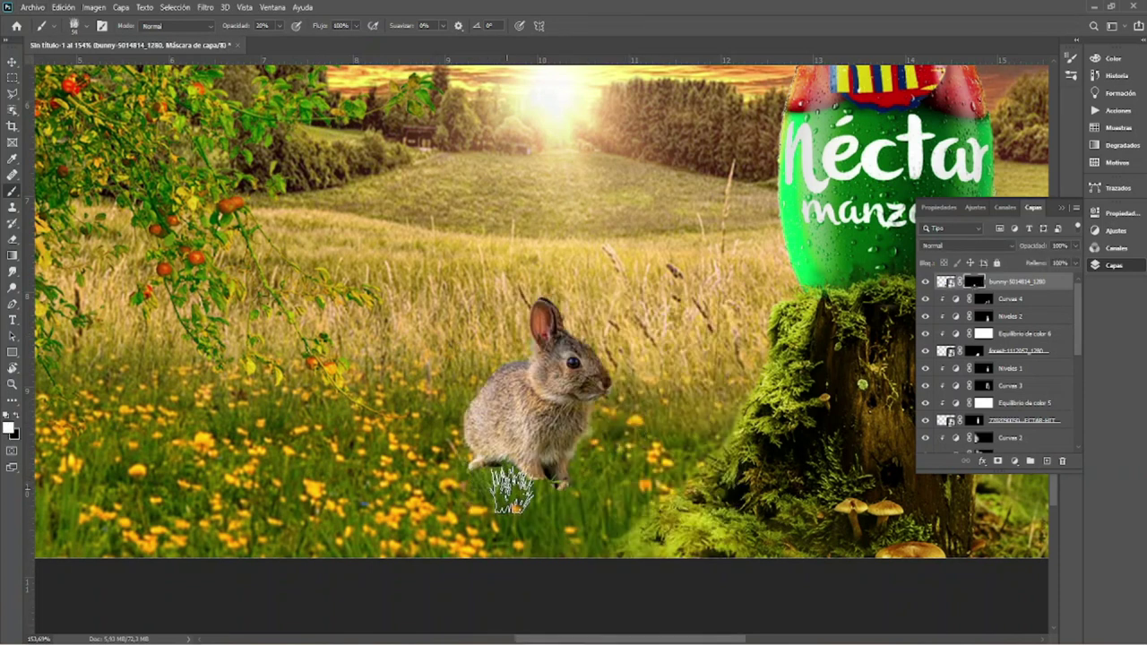
{"action": "left_click", "coordinate": [926, 281]}
Duplicate the bunny layer, apply its mask, and add a fresh mask to the copy.
{"action": "key", "text": "ctrl+j"}
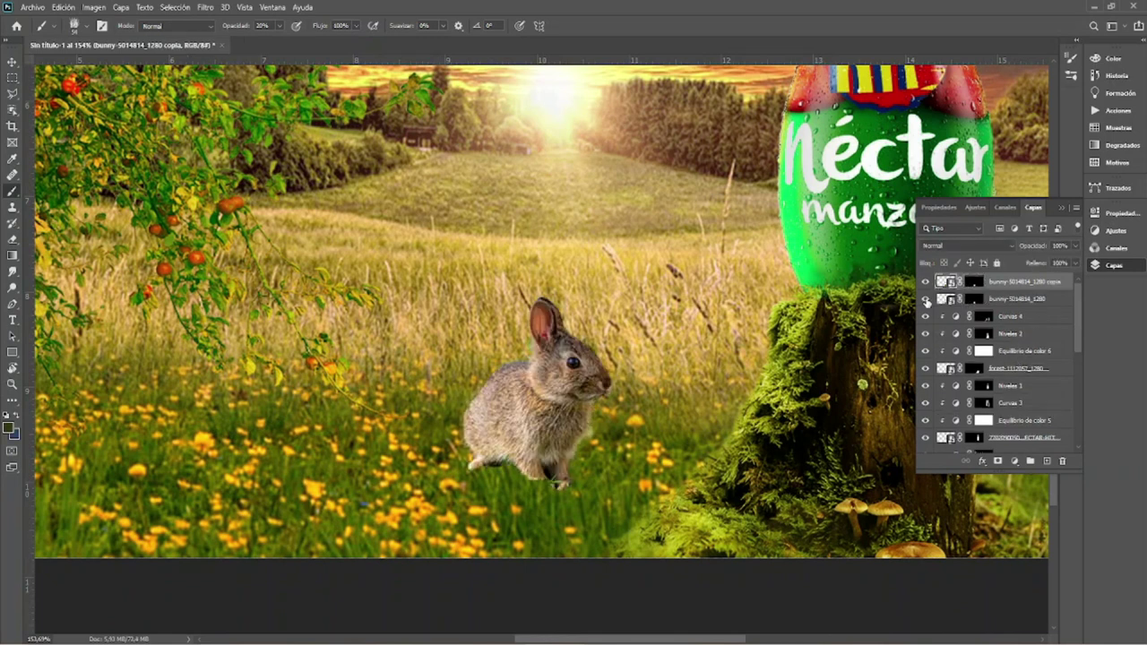
{"action": "left_click", "coordinate": [925, 281]}
{"action": "left_click", "coordinate": [925, 281]}
{"action": "left_click", "coordinate": [925, 281]}
{"action": "right_click", "coordinate": [1004, 281]}
{"action": "left_click", "coordinate": [932, 320]}
{"action": "left_click", "coordinate": [998, 461]}
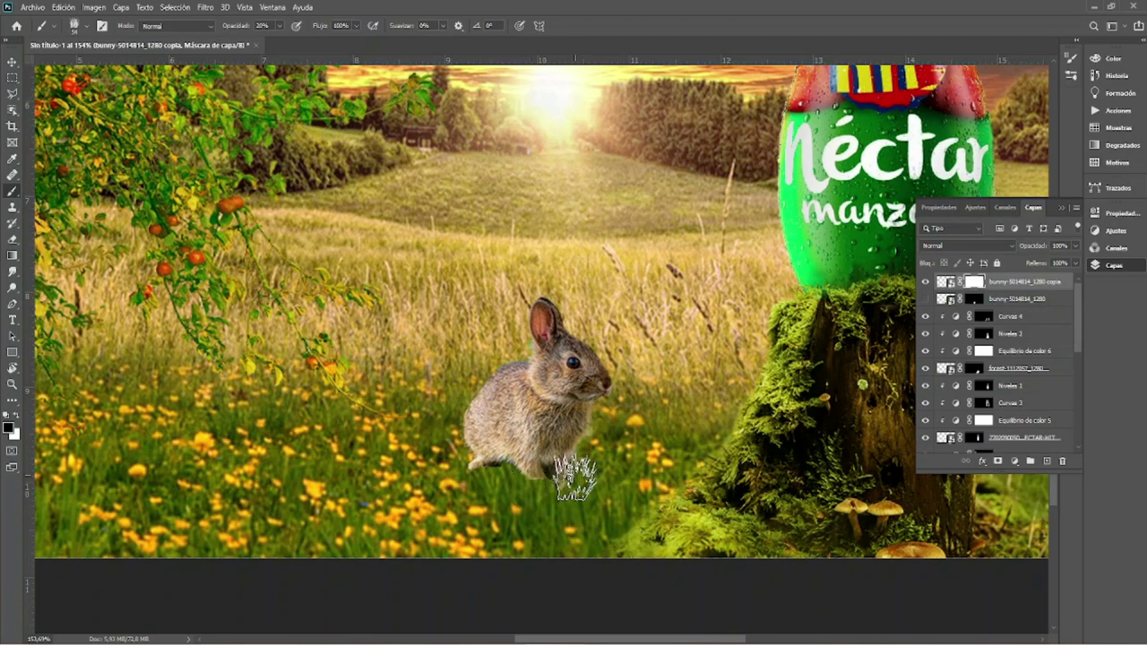
Hide the bunny copy's feet behind grass blades painted at full opacity.
{"action": "key", "text": "0"}
{"action": "mouse_move", "coordinate": [499, 479]}
{"action": "left_mouse_down"}
{"action": "mouse_move", "coordinate": [581, 478]}
{"action": "mouse_move", "coordinate": [487, 481]}
{"action": "left_mouse_up"}
{"action": "key", "text": "ctrl+0"}
{"action": "key", "text": "v"}
{"action": "left_click", "coordinate": [946, 281]}
Add Color Balance 7 tinting the highlights and a Levels 3 brightening the midtones.
{"action": "left_click", "coordinate": [1014, 460]}
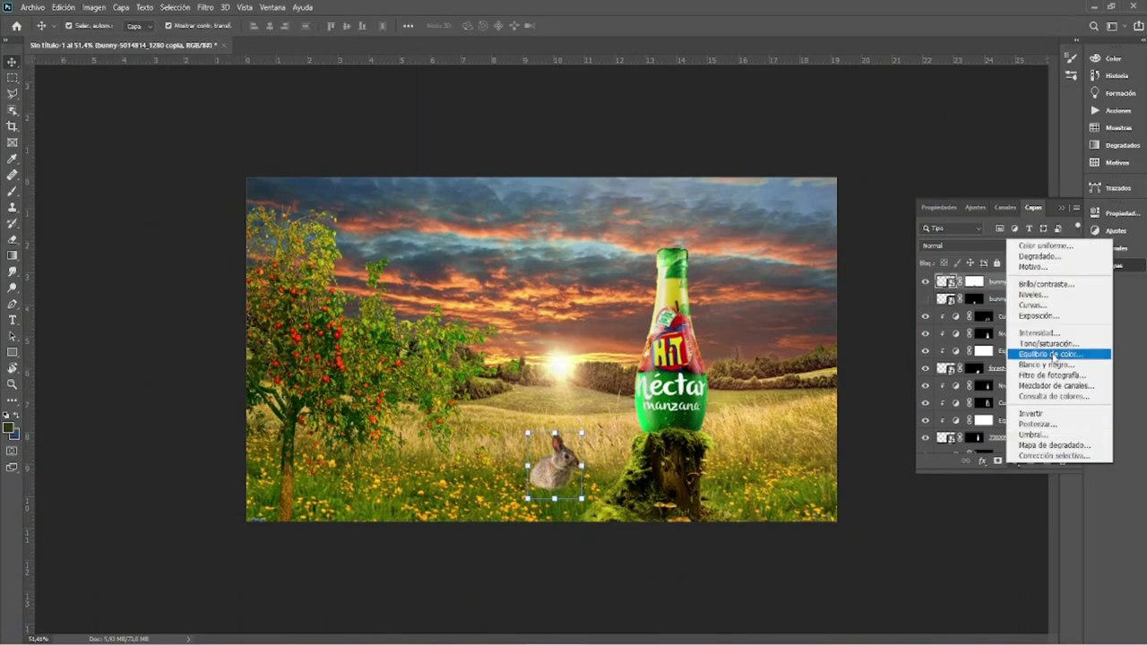
{"action": "left_click", "coordinate": [1054, 355]}
{"action": "left_click", "coordinate": [986, 250]}
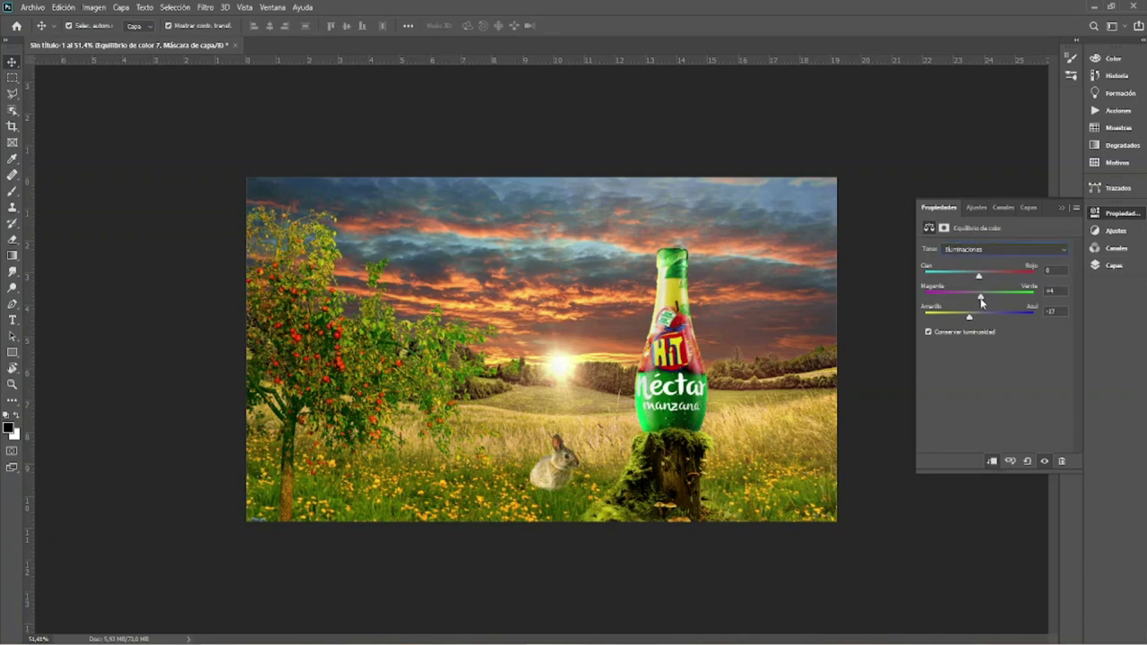
{"action": "left_click", "coordinate": [1027, 206]}
{"action": "left_click", "coordinate": [1017, 461]}
{"action": "left_click", "coordinate": [1011, 292]}
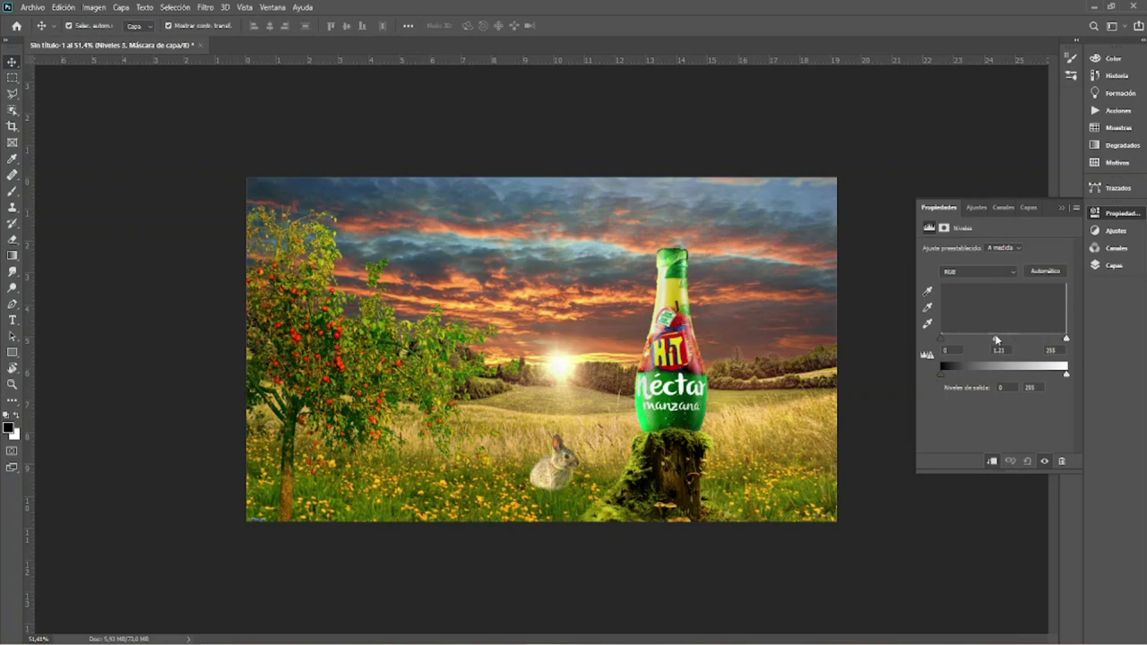
{"action": "left_click", "coordinate": [1114, 265]}
{"action": "scroll", "coordinate": [551, 463], "scroll_direction": "up", "scroll_amount": 6}
Invert the Color Balance 7 mask and set up a soft round white brush.
{"action": "left_click", "coordinate": [925, 301]}
{"action": "left_click", "coordinate": [984, 298]}
{"action": "key", "text": "ctrl+i"}
{"action": "key", "text": "b"}
{"action": "right_click", "coordinate": [530, 439]}
{"action": "double_click", "coordinate": [578, 376]}
{"action": "key", "text": "x"}
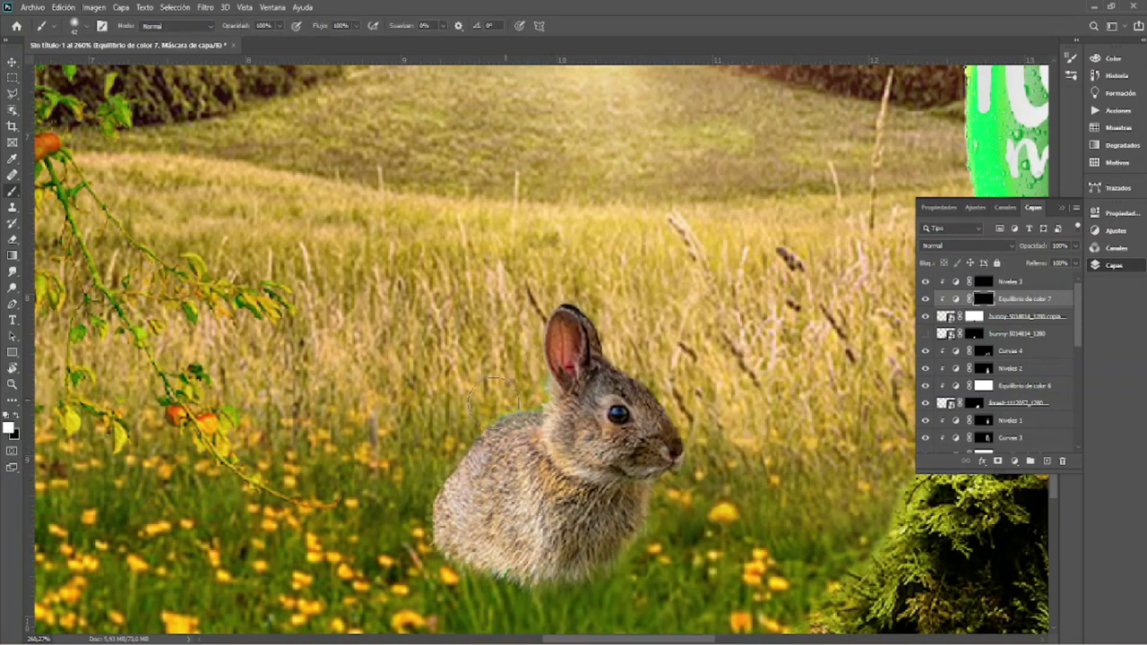
Load the bunny's outline as a contracted selection and reveal its whole body on the copy's mask.
{"action": "left_click", "coordinate": [972, 334], "text": "ctrl"}
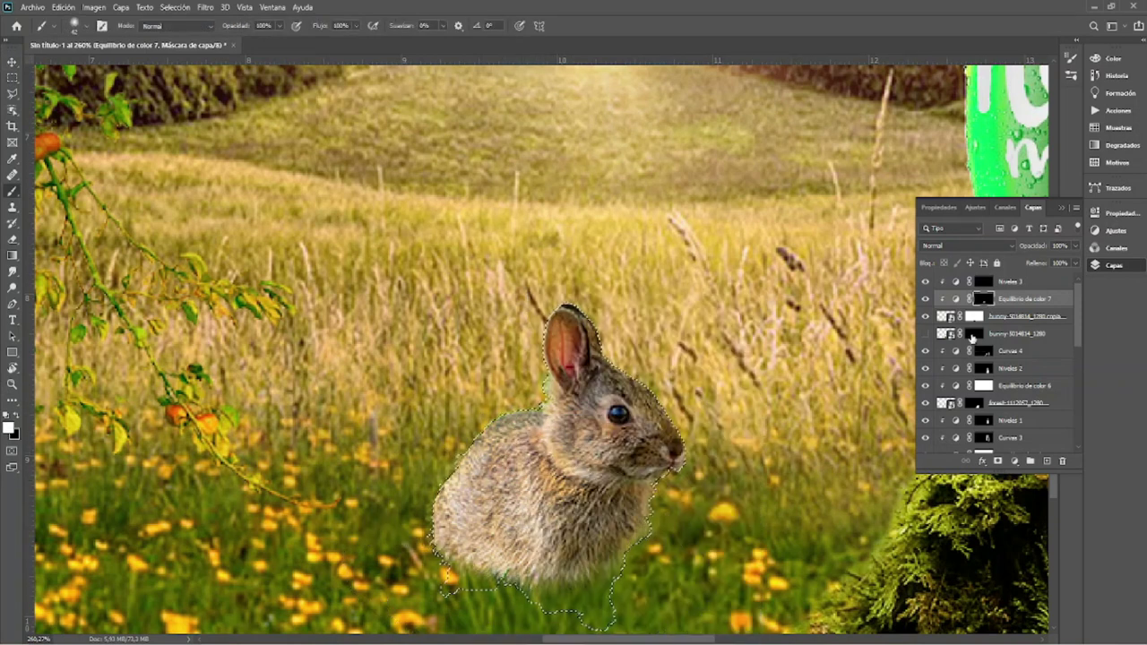
{"action": "left_click", "coordinate": [205, 7]}
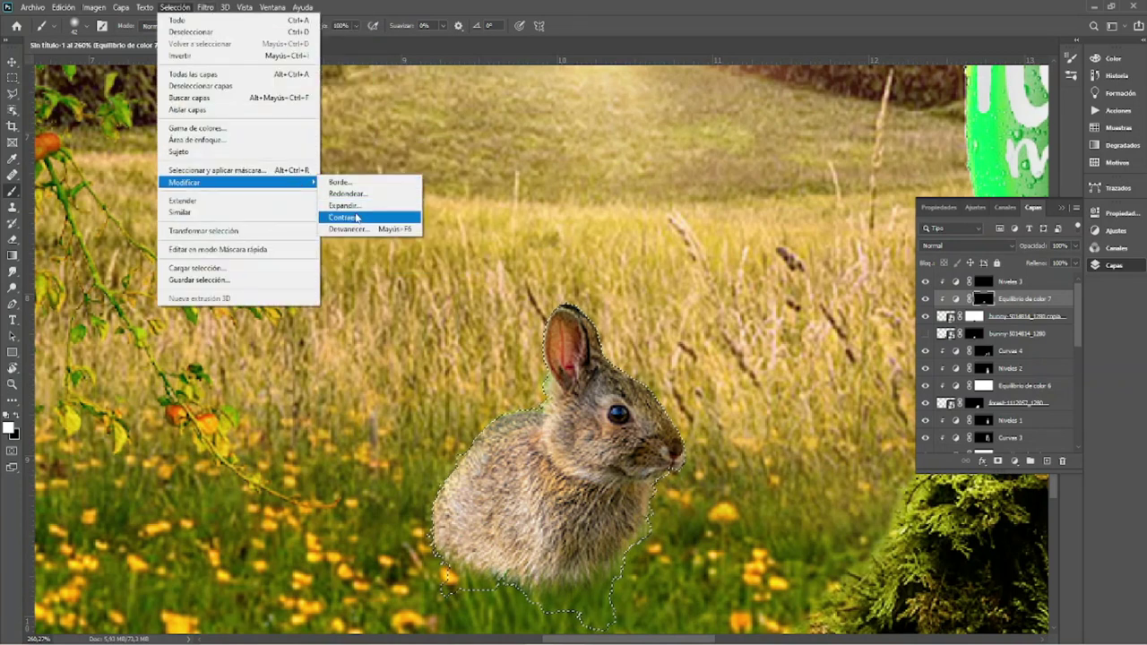
{"action": "left_click", "coordinate": [356, 217]}
{"action": "key", "text": "Return"}
{"action": "left_click", "coordinate": [974, 317]}
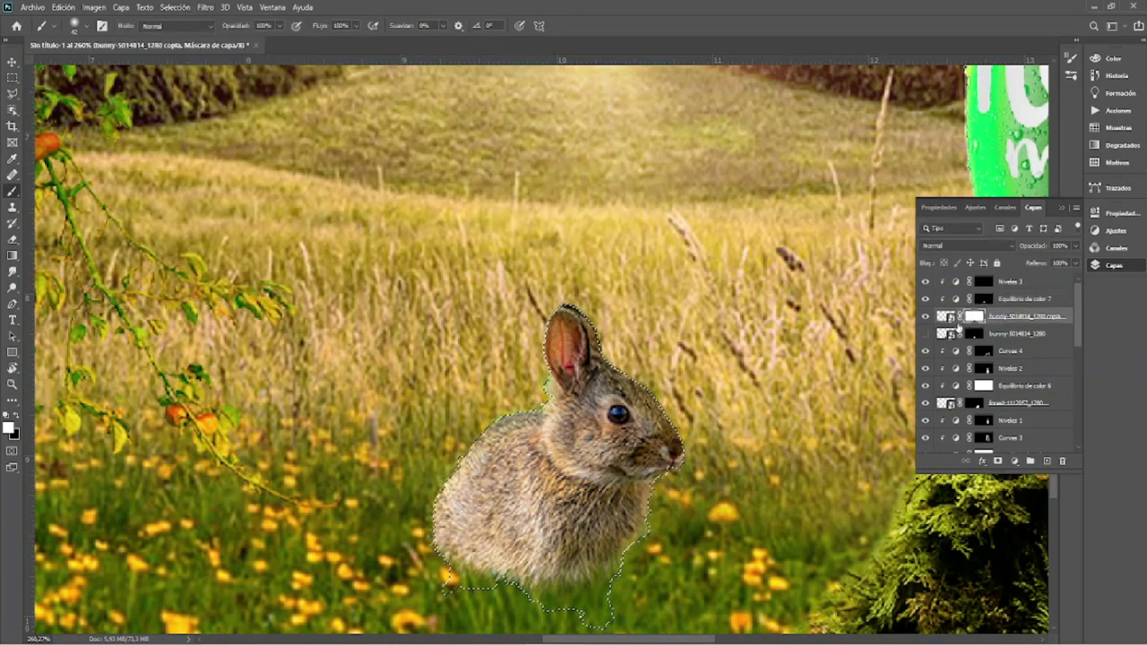
{"action": "left_click", "coordinate": [996, 462]}
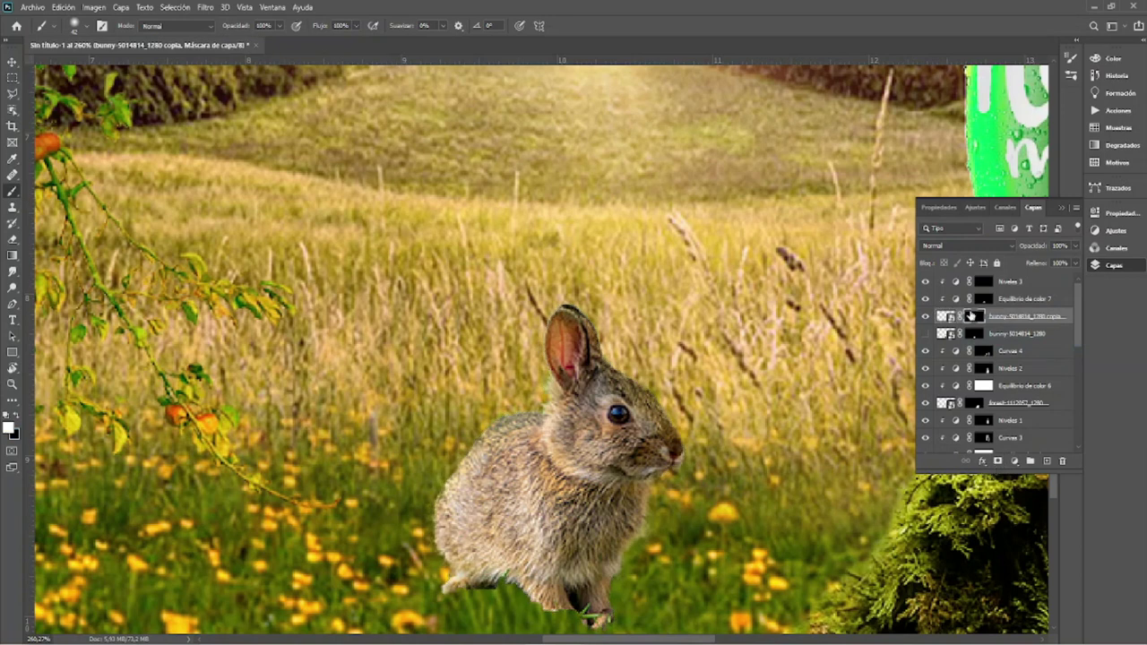
Pick and resize a grass brush, then fit the composition in view.
{"action": "scroll", "coordinate": [699, 296], "scroll_direction": "down", "scroll_amount": 3}
{"action": "right_click", "coordinate": [696, 289]}
{"action": "double_click", "coordinate": [788, 475]}
{"action": "right_click", "coordinate": [445, 506], "text": "alt"}
{"action": "key", "text": "v"}
{"action": "key", "text": "ctrl+0"}
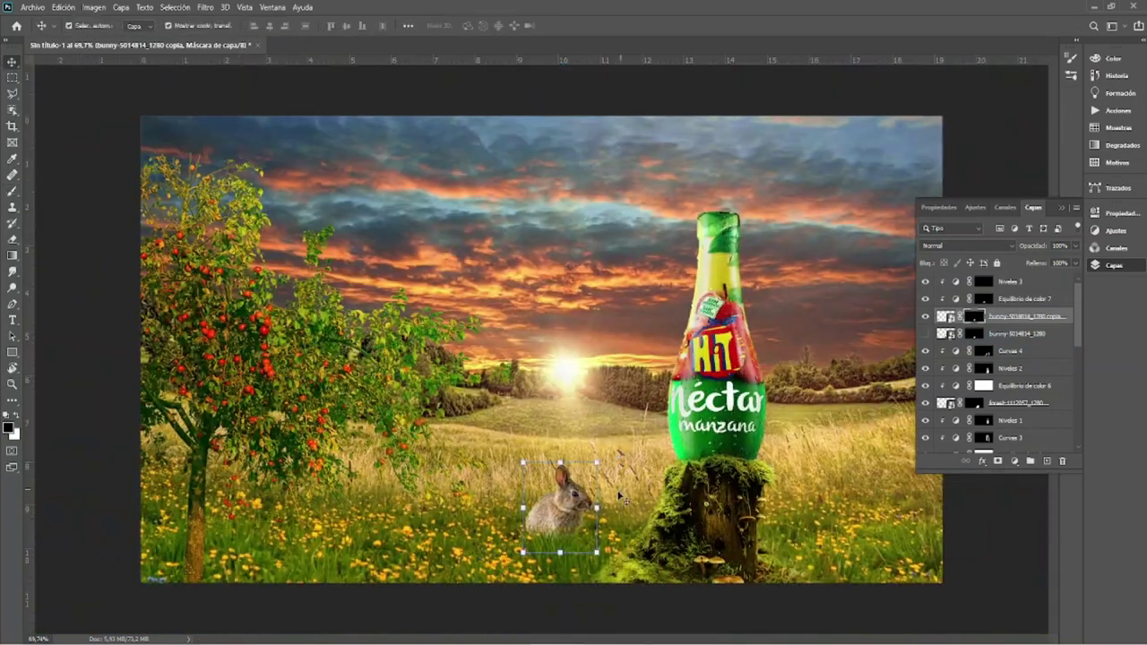
{"action": "scroll", "coordinate": [620, 496], "scroll_direction": "up", "scroll_amount": 5, "text": "alt"}
Pick a different brush preset and toggle the Niveles 3 mask to compare.
{"action": "key", "text": "b"}
{"action": "key", "text": "alt+bracketright"}
{"action": "key", "text": "alt+bracketright"}
{"action": "right_click", "coordinate": [618, 394]}
{"action": "double_click", "coordinate": [681, 378]}
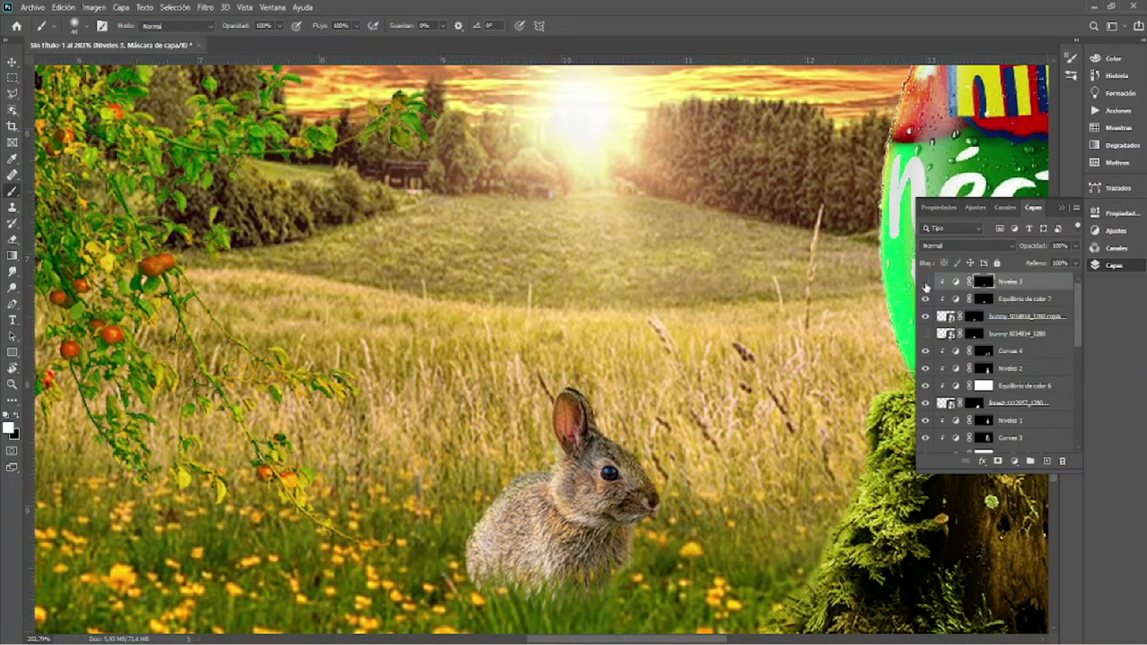
{"action": "left_click", "coordinate": [983, 283], "text": "shift"}
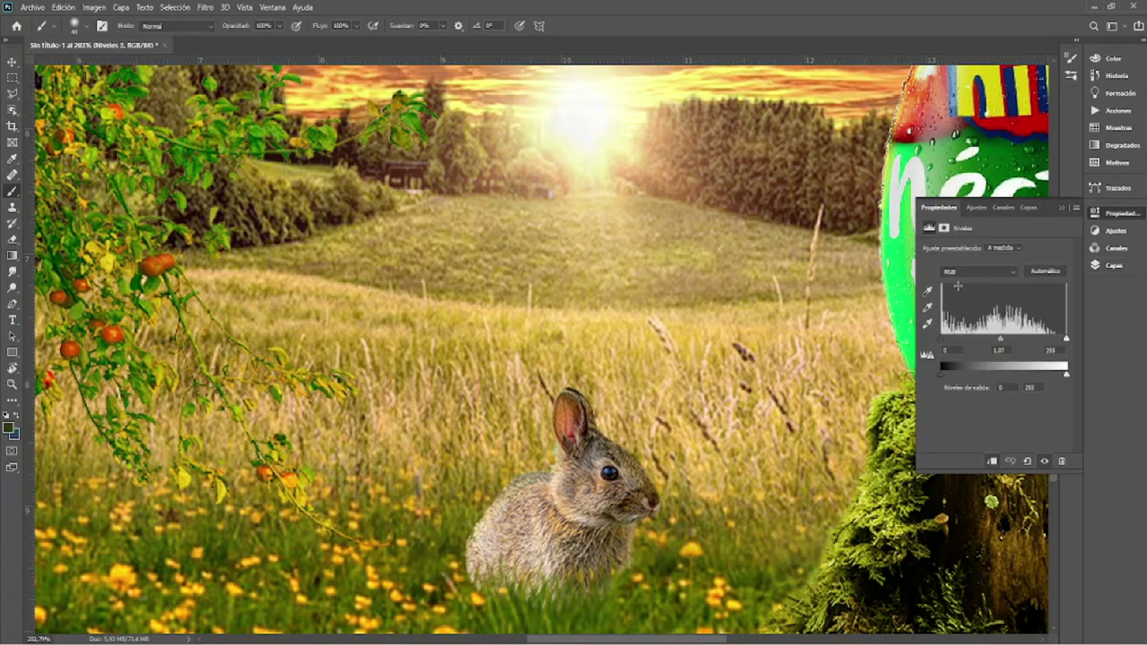
{"action": "left_click", "coordinate": [980, 285], "text": "shift"}
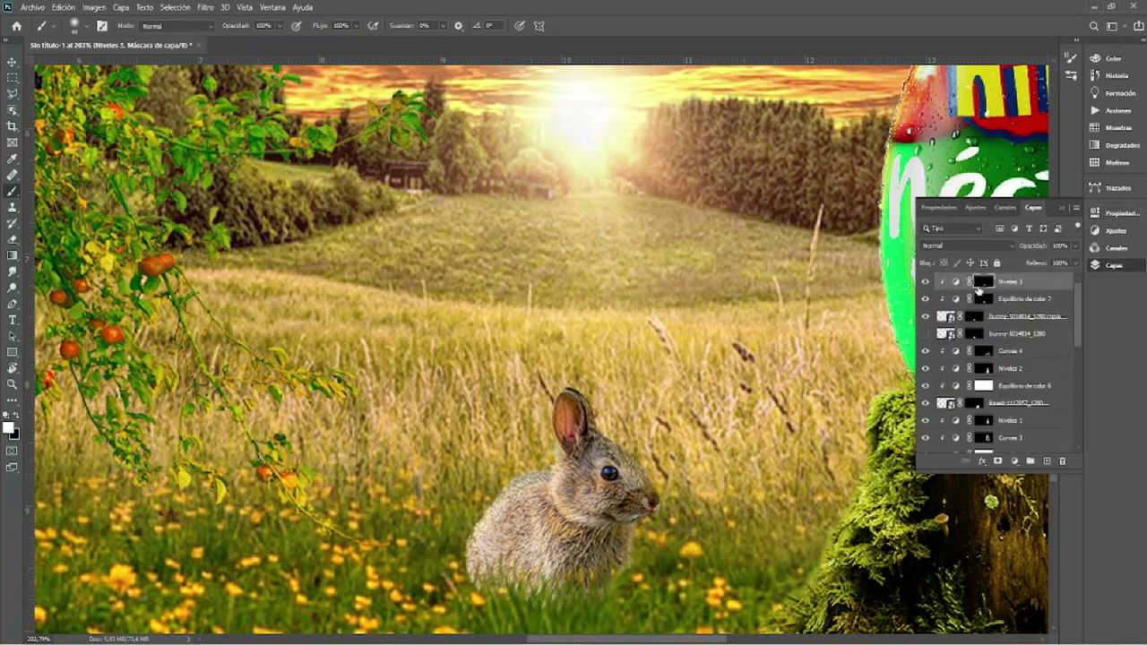
Add Color Balance 8 warming the highlights toward yellow.
{"action": "left_click", "coordinate": [1015, 460]}
{"action": "left_click", "coordinate": [1040, 350]}
{"action": "left_click", "coordinate": [1003, 249]}
{"action": "left_click", "coordinate": [976, 273]}
{"action": "mouse_move", "coordinate": [978, 318]}
{"action": "left_mouse_down"}
{"action": "mouse_move", "coordinate": [962, 320]}
{"action": "mouse_move", "coordinate": [986, 303]}
{"action": "left_mouse_up"}
{"action": "key", "text": "F7"}
Add Curves 5 with an inverted mask and switch the paint colour to black.
{"action": "left_click", "coordinate": [1015, 461]}
{"action": "left_click", "coordinate": [1021, 295]}
{"action": "key", "text": "F7"}
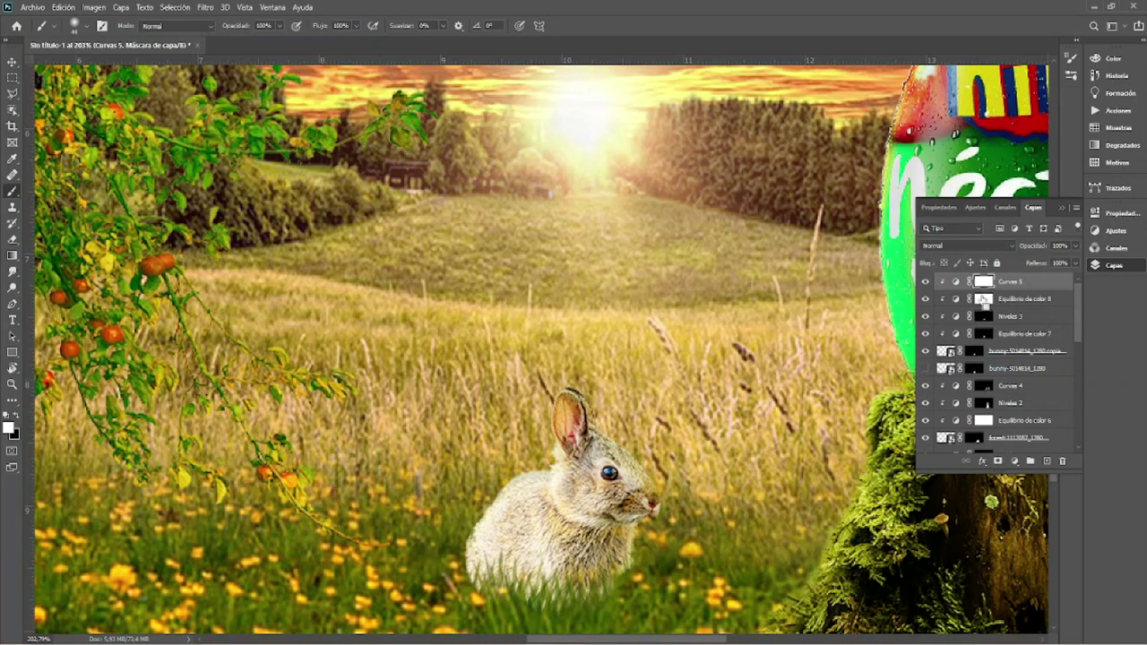
{"action": "key", "text": "ctrl+i"}
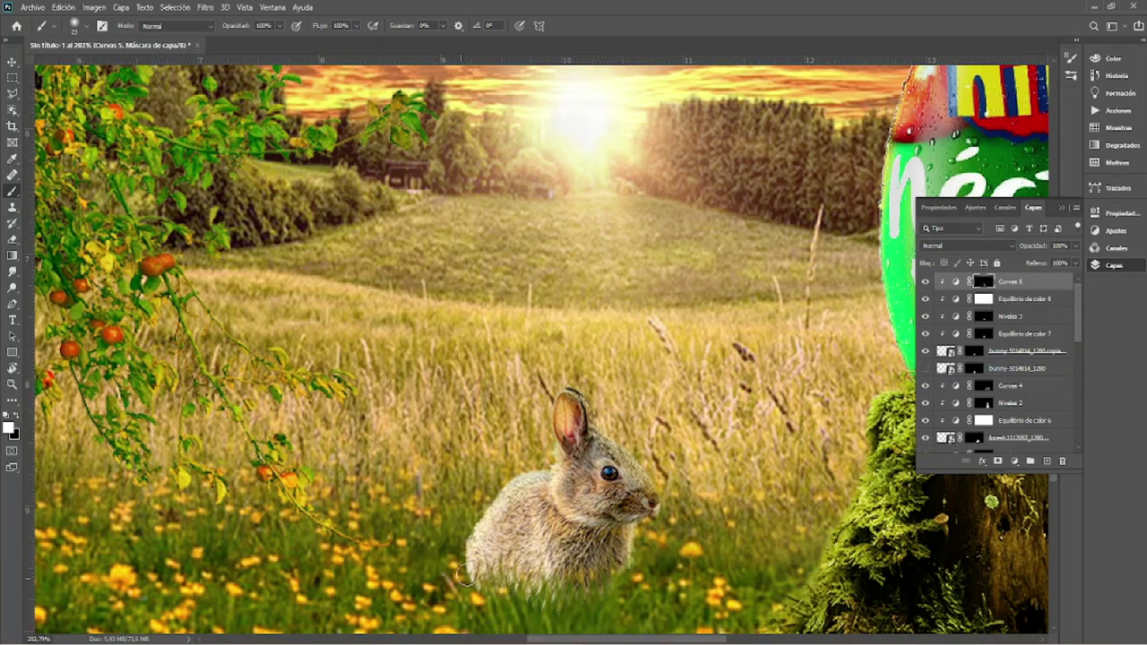
{"action": "left_click", "coordinate": [983, 299]}
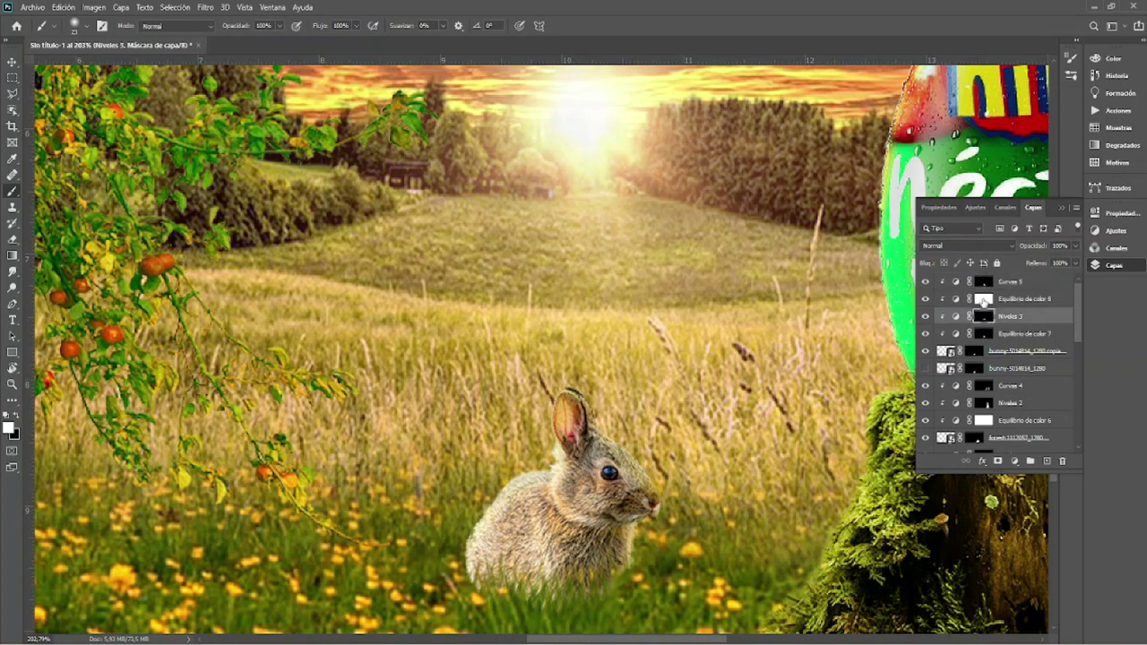
{"action": "key", "text": "x"}
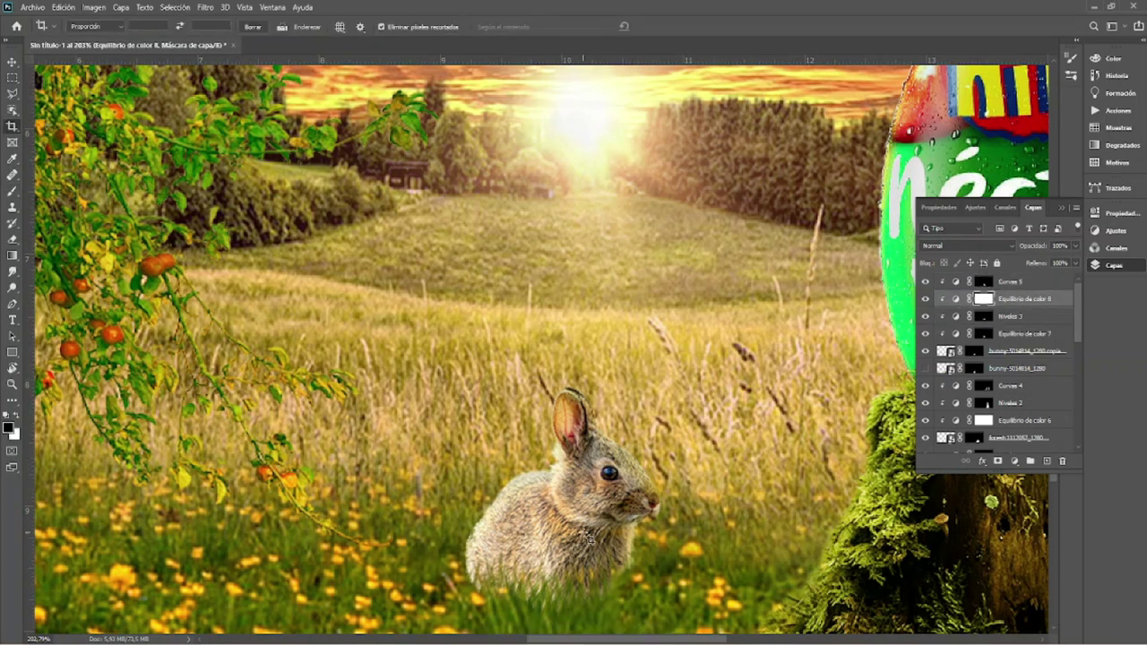
Add a darkening Curves 6 with an inverted mask and paint the bunny's shaded side.
{"action": "left_click", "coordinate": [1014, 461]}
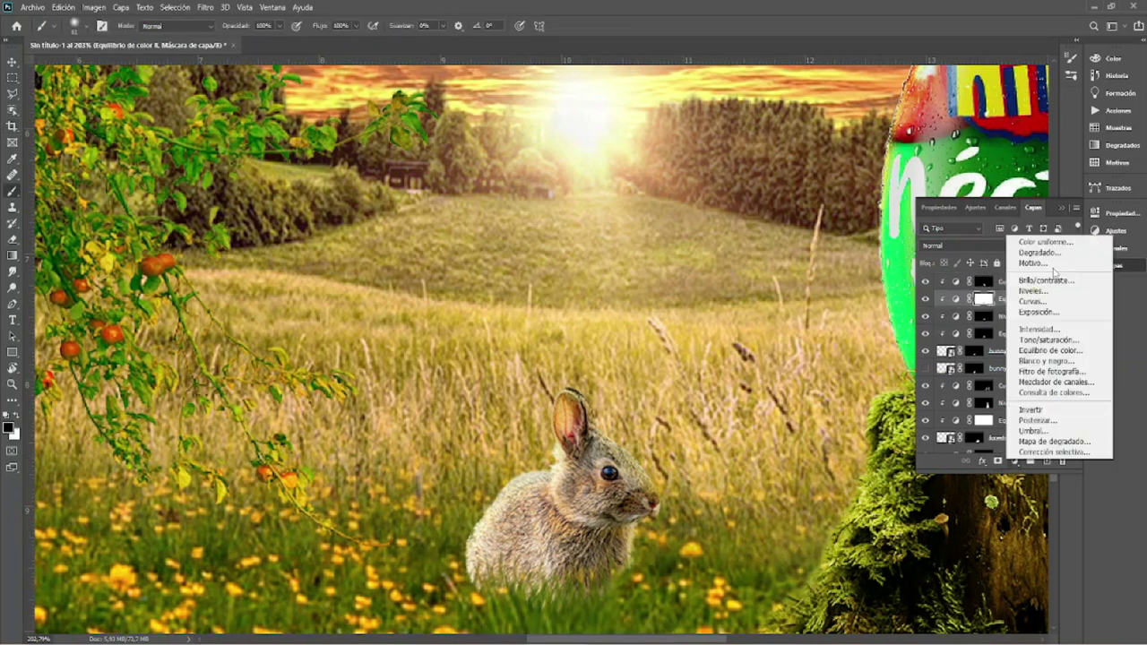
{"action": "left_click", "coordinate": [1051, 302]}
{"action": "left_click_drag", "start_coordinate": [1005, 338], "coordinate": [1021, 356]}
{"action": "left_click", "coordinate": [1033, 207]}
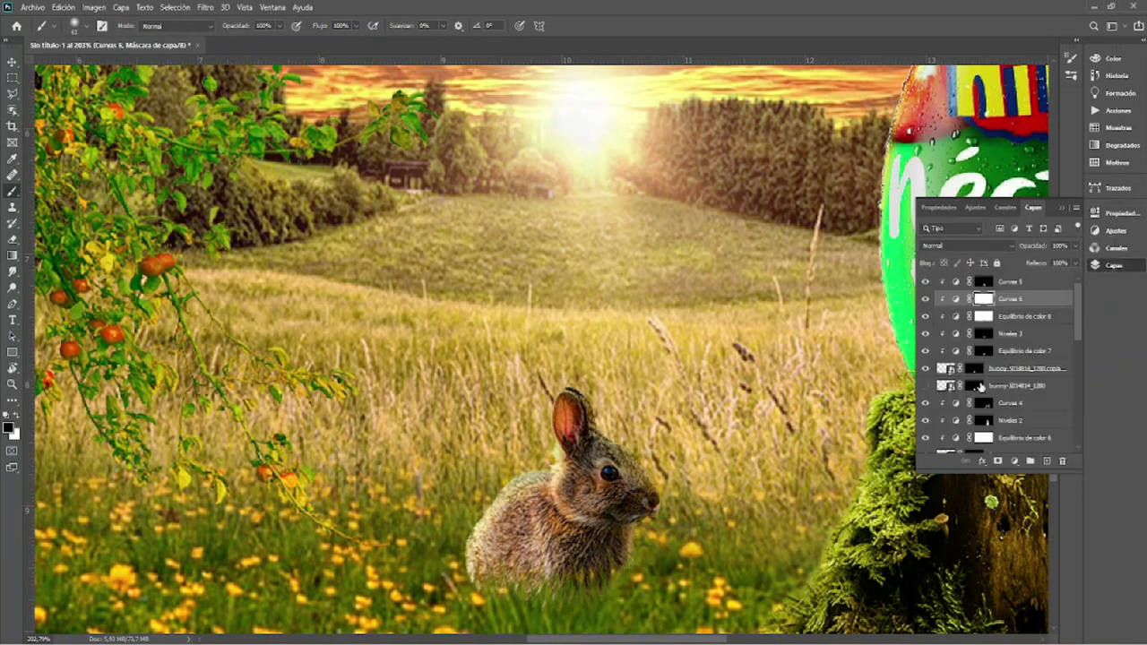
{"action": "key", "text": "ctrl+i"}
{"action": "mouse_move", "coordinate": [583, 542]}
{"action": "left_mouse_down"}
{"action": "mouse_move", "coordinate": [507, 551]}
{"action": "mouse_move", "coordinate": [600, 501]}
{"action": "mouse_move", "coordinate": [590, 551]}
{"action": "mouse_move", "coordinate": [574, 538]}
{"action": "left_mouse_up"}
Commit the light-leak overlay in Trama mode, stretch it wider, and start outlining the top parrot.
{"action": "key", "text": "4"}
{"action": "key", "text": "ctrl+0"}
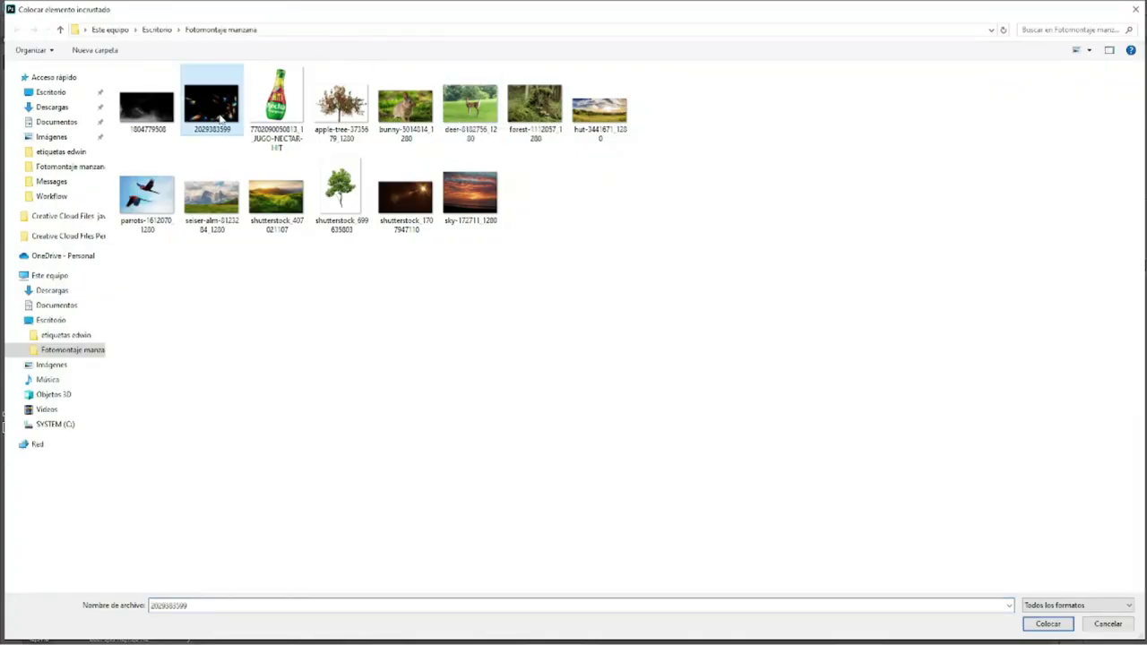
{"action": "key", "text": "Return"}
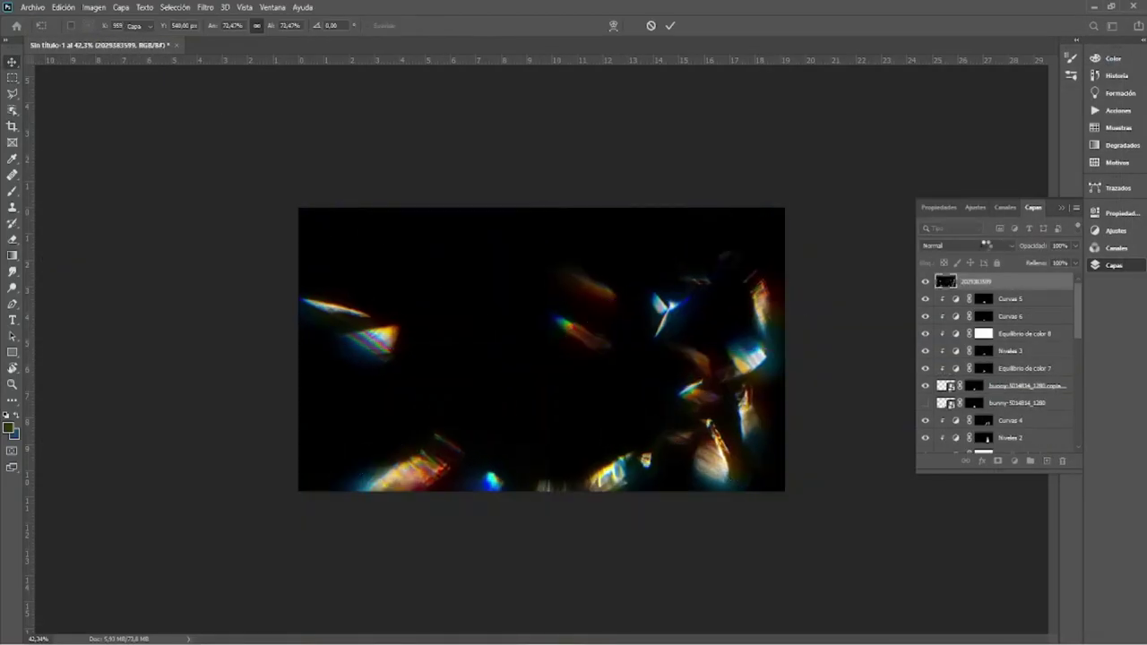
{"action": "left_click", "coordinate": [965, 246]}
{"action": "left_click", "coordinate": [950, 349]}
{"action": "left_click_drag", "start_coordinate": [784, 348], "coordinate": [805, 354]}
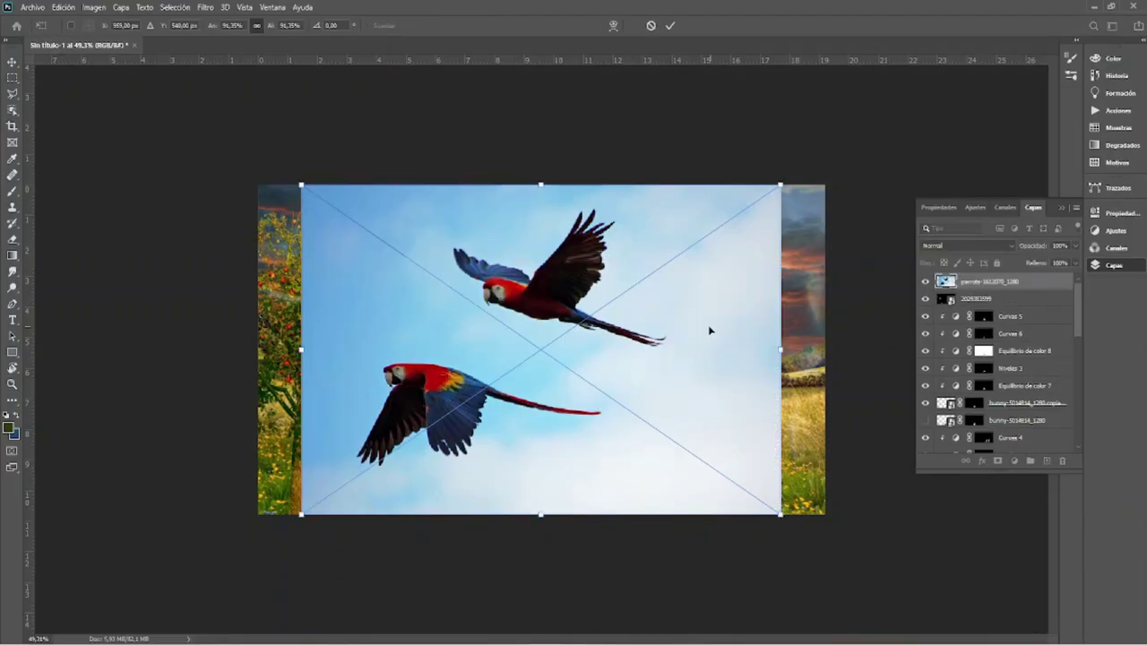
{"action": "key", "text": "w"}
{"action": "left_click_drag", "start_coordinate": [594, 304], "coordinate": [624, 222]}
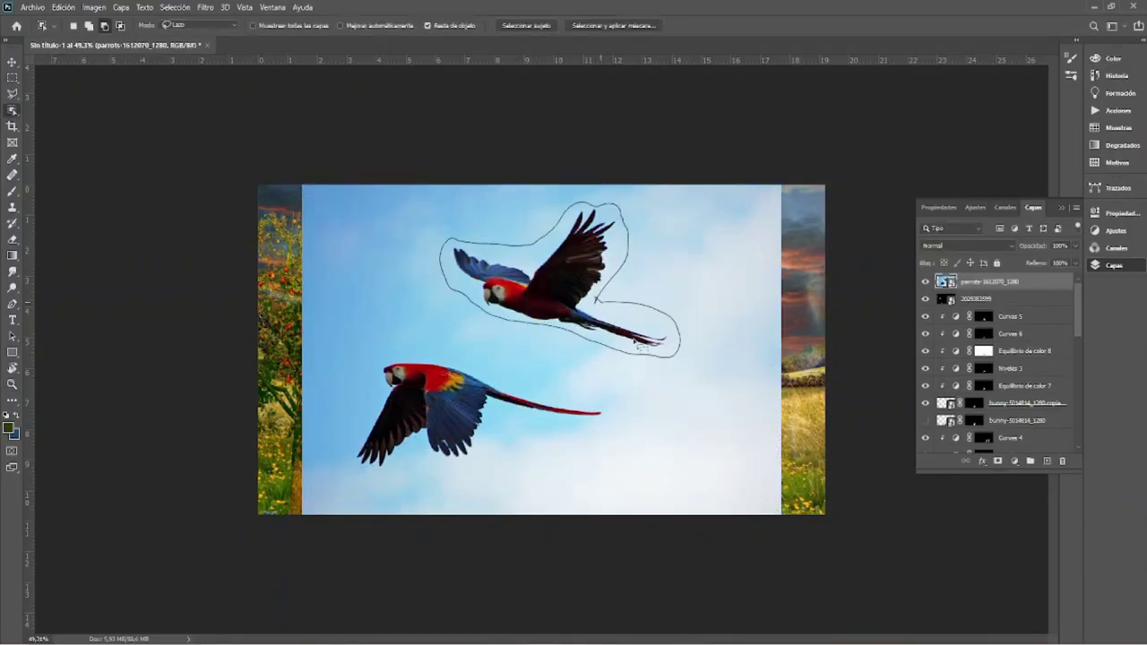
Refine the top macaw's selection into a layer mask and move it higher in the sky.
{"action": "scroll", "coordinate": [600, 262], "scroll_direction": "up", "scroll_amount": 5}
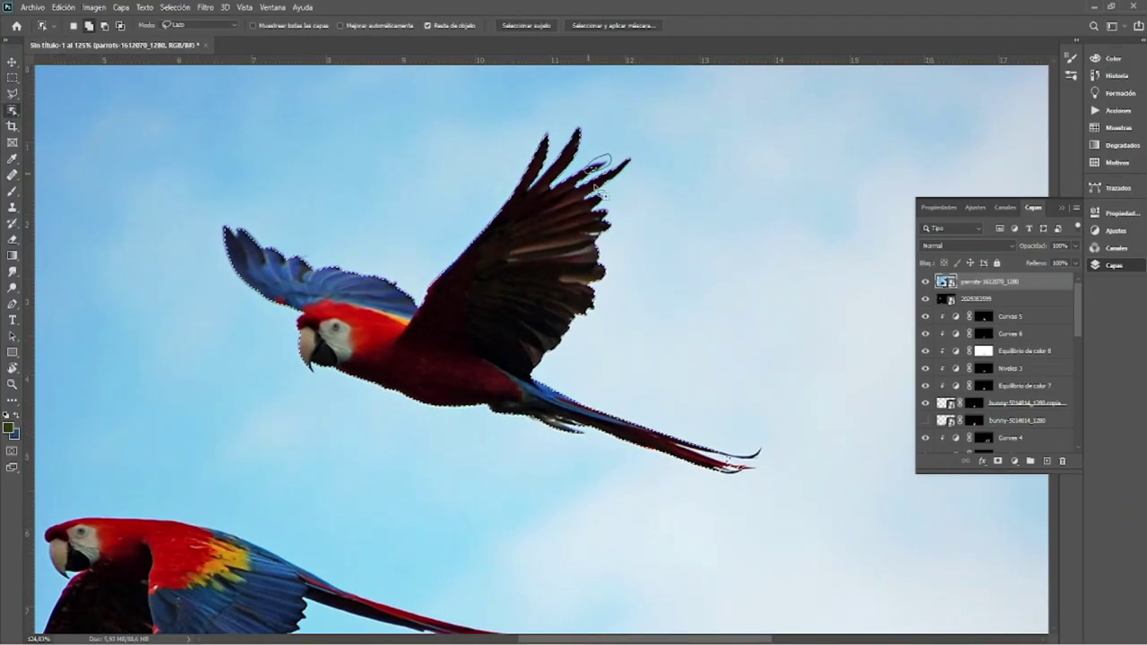
{"action": "key", "text": "alt"}
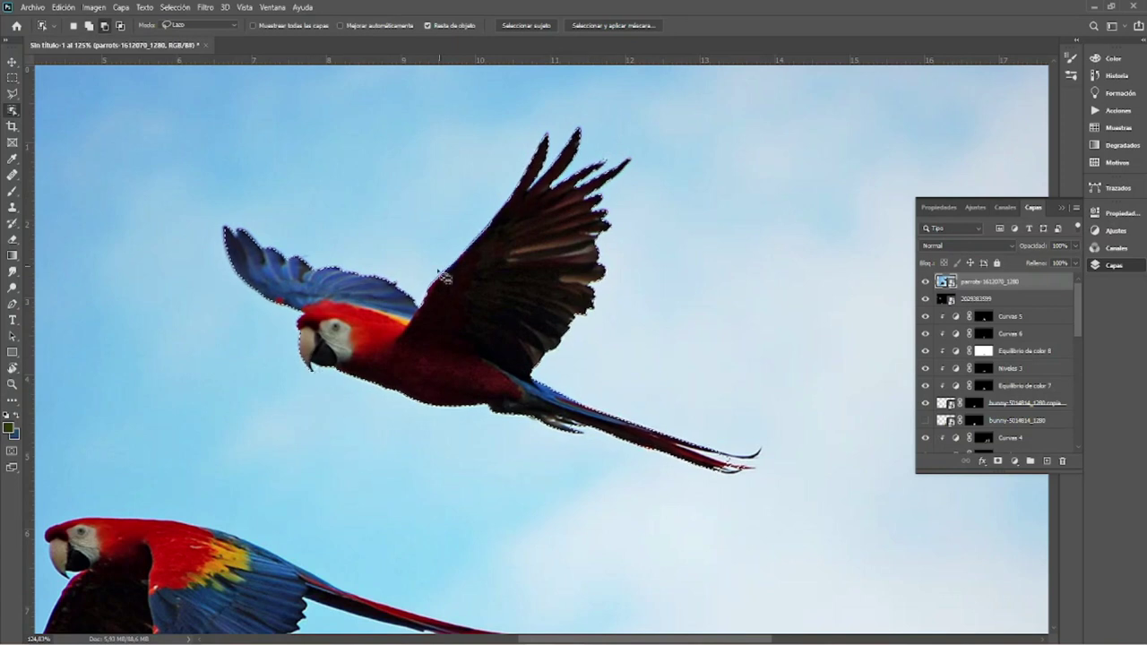
{"action": "left_click", "coordinate": [466, 27]}
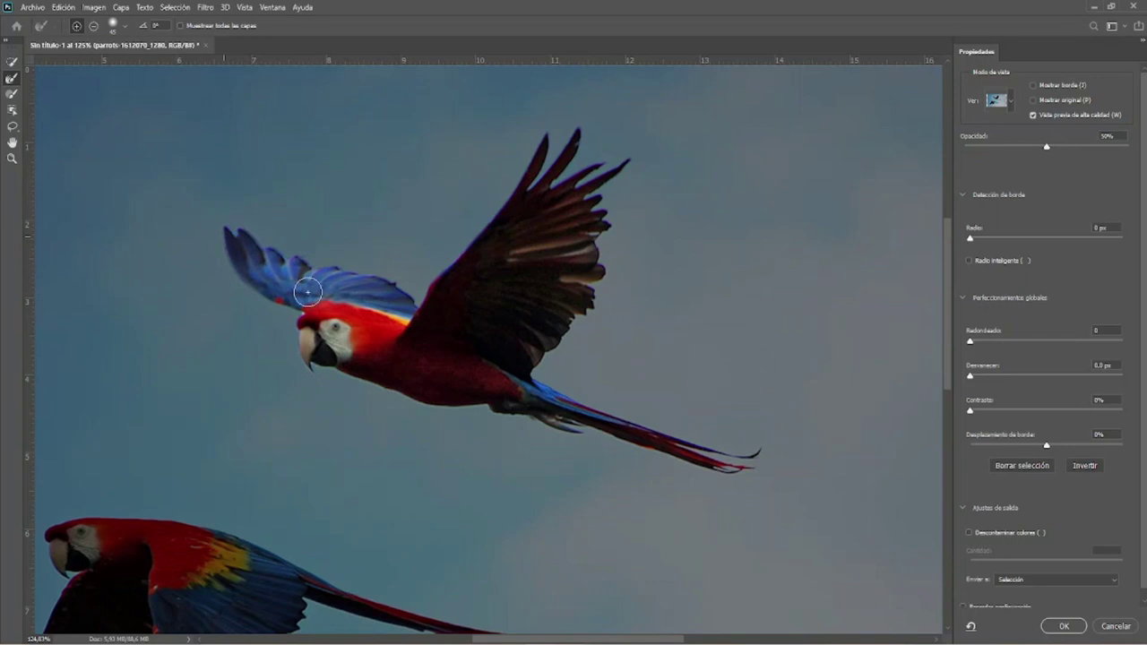
{"action": "left_click", "coordinate": [1062, 626]}
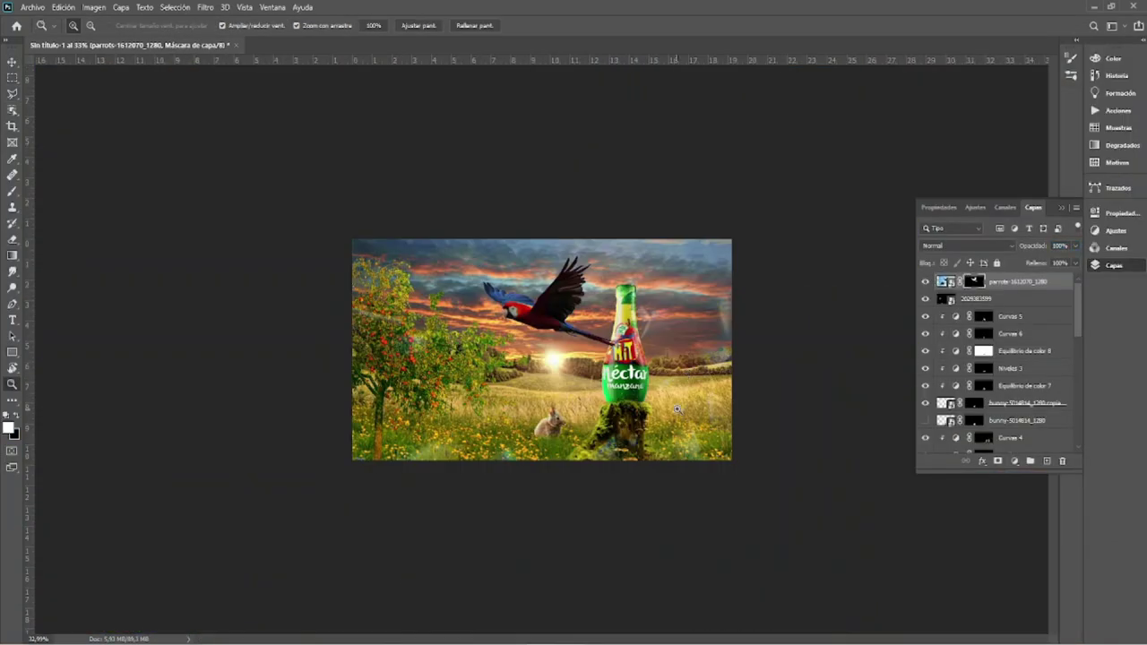
{"action": "mouse_move", "coordinate": [528, 350]}
{"action": "left_mouse_down"}
{"action": "mouse_move", "coordinate": [511, 303]}
{"action": "mouse_move", "coordinate": [520, 284]}
{"action": "left_mouse_up"}
{"action": "key", "text": "Return"}
Add a Hue/Saturation adjustment layer above the parrot with Colorize turned on.
{"action": "key", "text": "z"}
{"action": "key", "text": "v"}
{"action": "left_click", "coordinate": [1014, 460]}
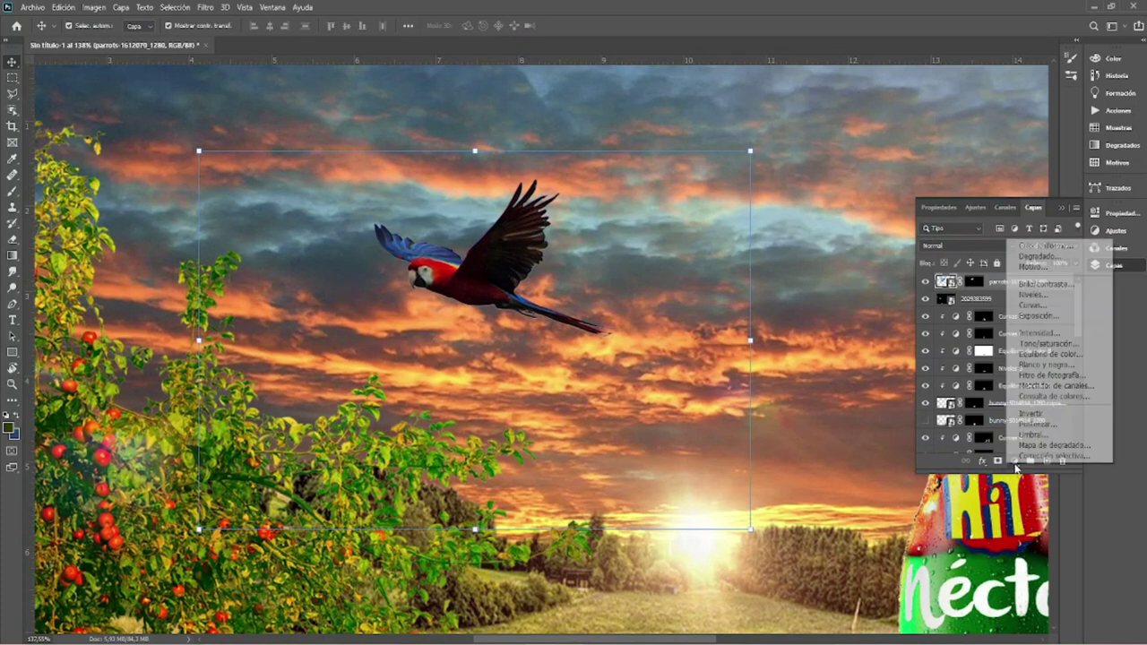
{"action": "left_click", "coordinate": [1048, 344]}
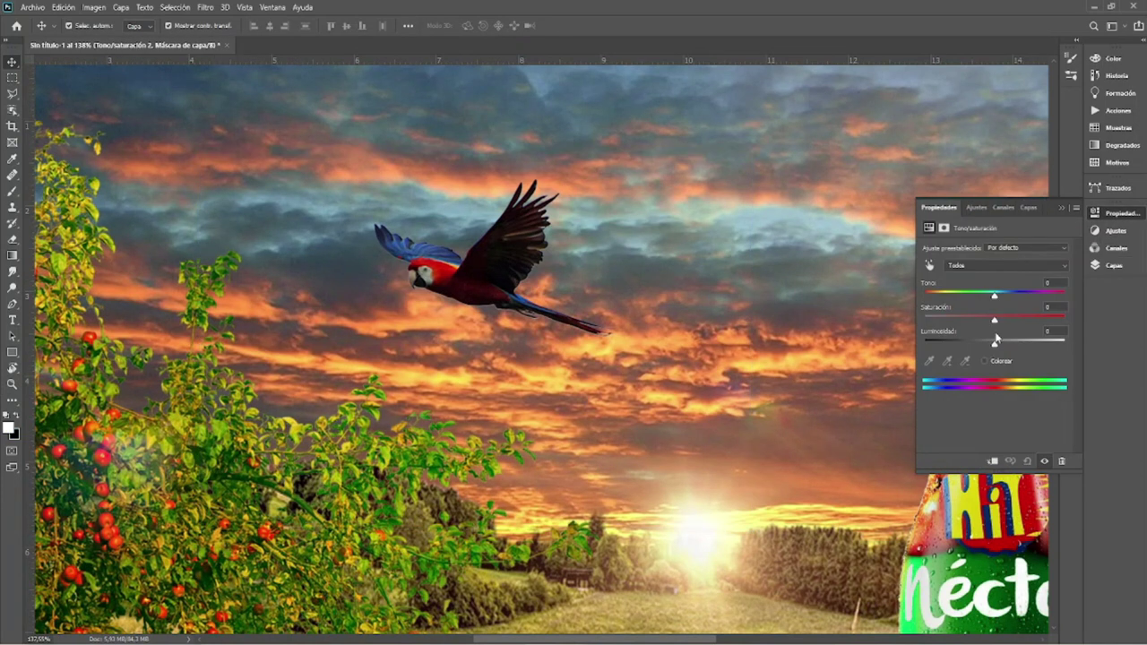
{"action": "left_click", "coordinate": [996, 362]}
Clip the tint to the parrot and set hue 42, saturation 76, lightness +26.
{"action": "key", "text": "ctrl+alt+g"}
{"action": "left_click_drag", "start_coordinate": [992, 344], "coordinate": [1013, 344]}
{"action": "left_click_drag", "start_coordinate": [959, 320], "coordinate": [1030, 320]}
{"action": "left_click_drag", "start_coordinate": [942, 295], "coordinate": [940, 301]}
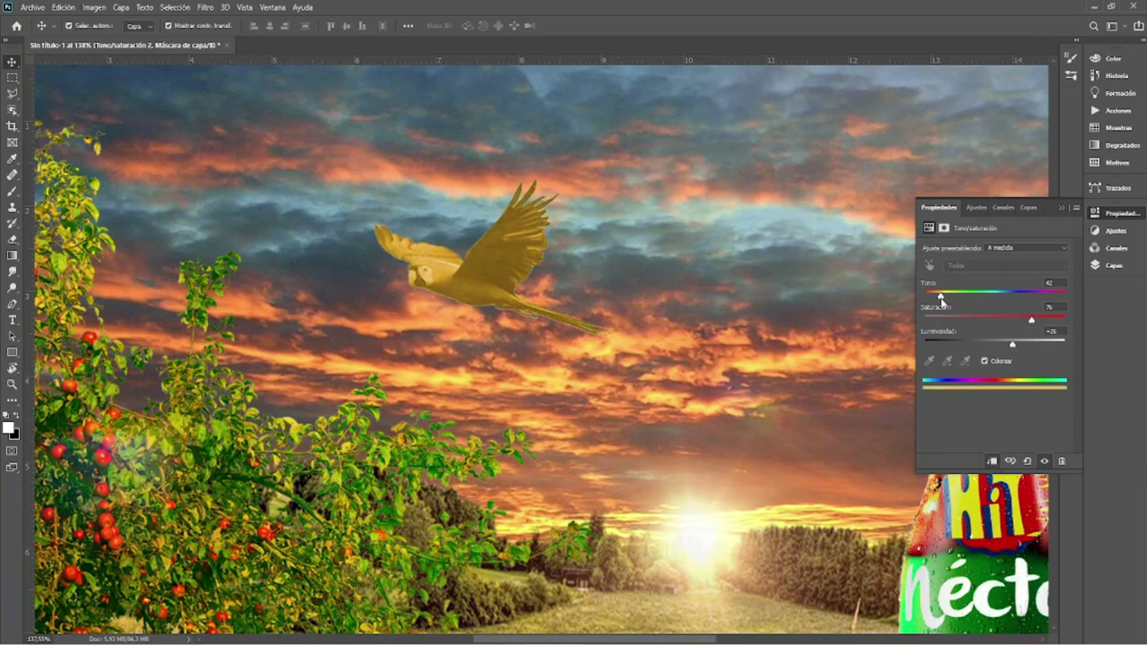
{"action": "left_click", "coordinate": [1028, 207]}
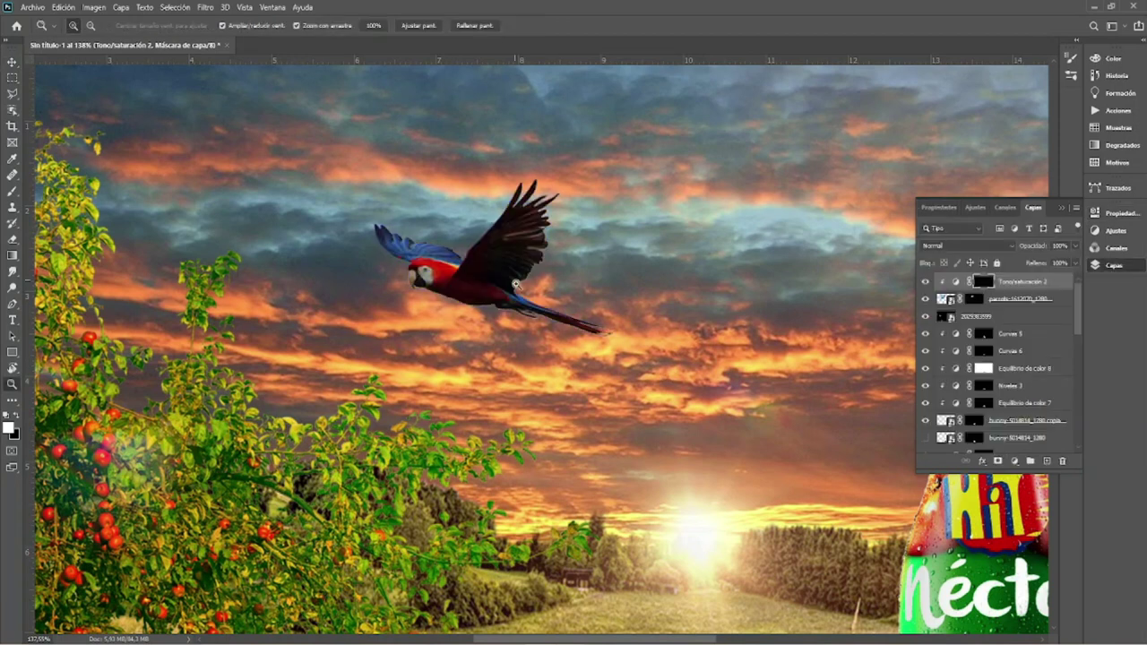
{"action": "scroll", "coordinate": [789, 324], "scroll_direction": "up", "scroll_amount": 5}
Load a slightly contracted parrot selection and toggle the parrot mask to check it.
{"action": "left_click", "coordinate": [175, 7]}
{"action": "left_click", "coordinate": [349, 223]}
{"action": "left_click", "coordinate": [645, 198]}
{"action": "right_click", "coordinate": [972, 299]}
{"action": "left_click", "coordinate": [1003, 308]}
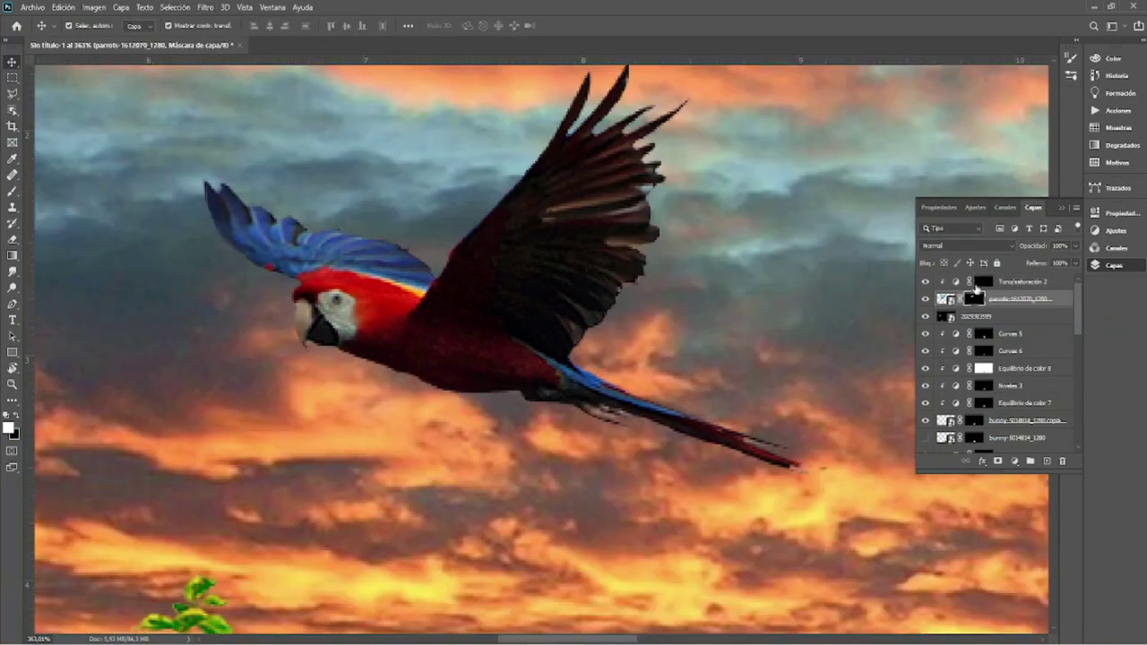
Paint golden light along the parrot's wing edges with a soft brush at 10% opacity.
{"action": "key", "text": "b"}
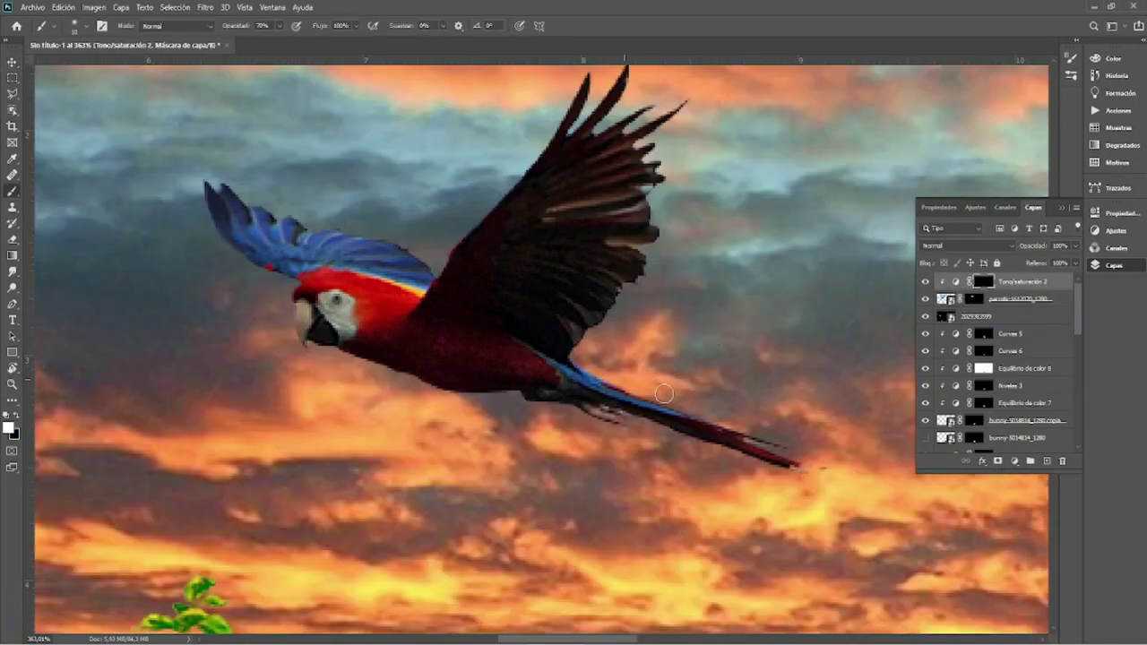
{"action": "right_click", "coordinate": [647, 322], "text": "alt"}
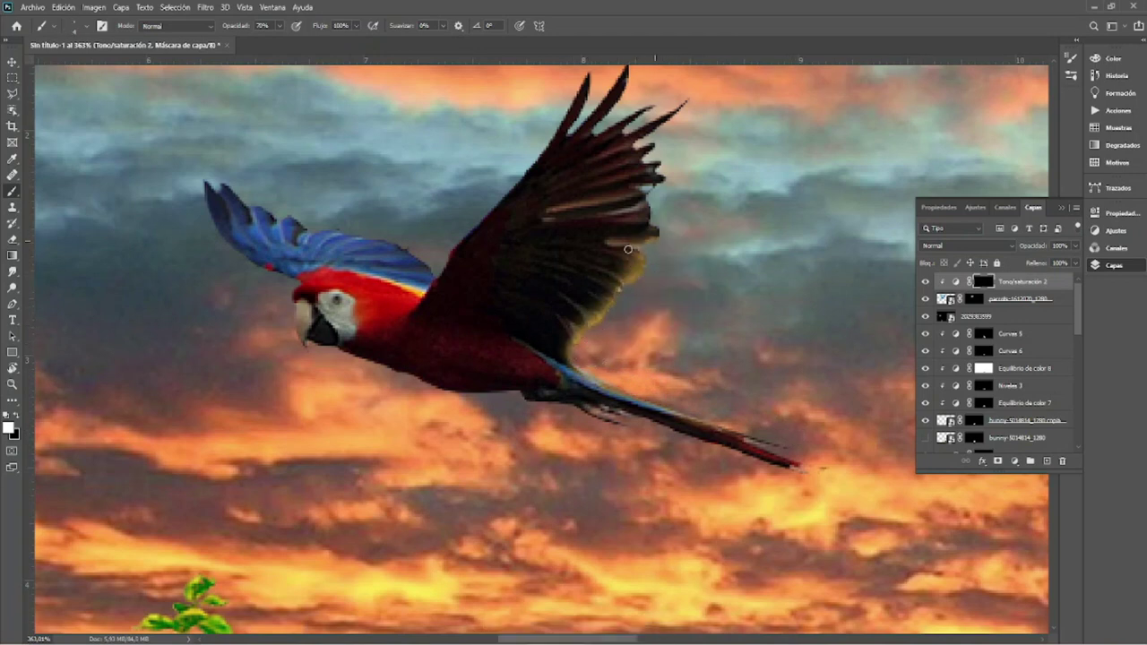
{"action": "right_click", "coordinate": [679, 310], "text": "alt"}
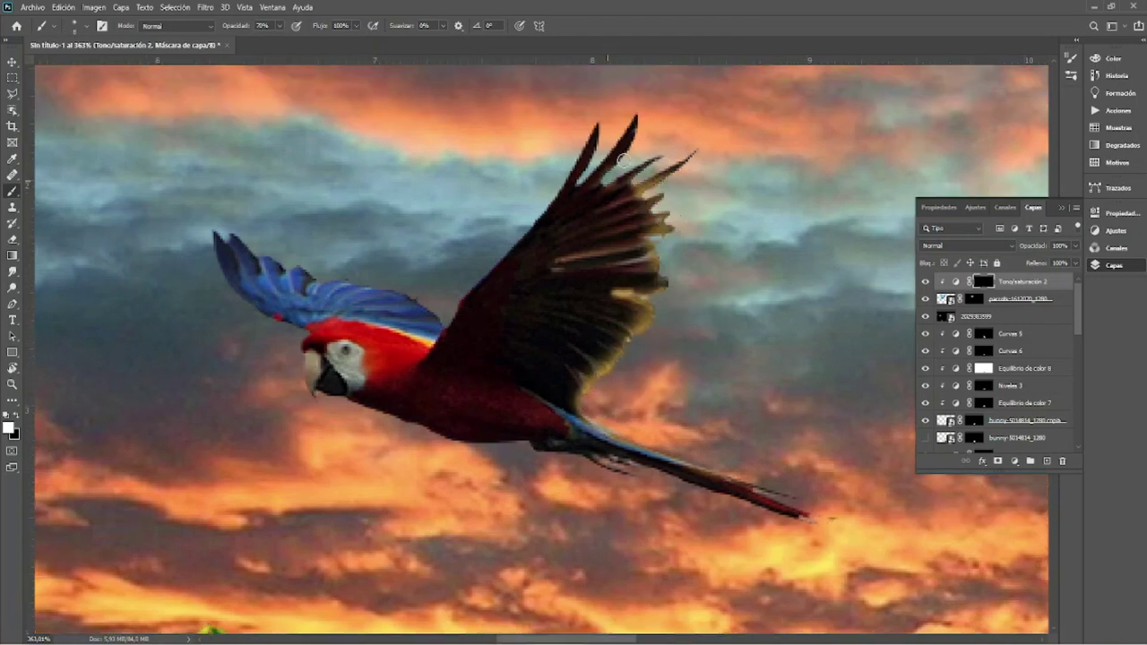
{"action": "right_click", "coordinate": [670, 228], "text": "alt"}
{"action": "mouse_move", "coordinate": [666, 268]}
{"action": "left_mouse_down"}
{"action": "mouse_move", "coordinate": [606, 257]}
{"action": "mouse_move", "coordinate": [589, 371]}
{"action": "left_mouse_up"}
{"action": "key", "text": "1"}
{"action": "scroll", "coordinate": [660, 379], "scroll_direction": "down", "scroll_amount": 1}
{"action": "right_click", "coordinate": [716, 418], "text": "alt"}
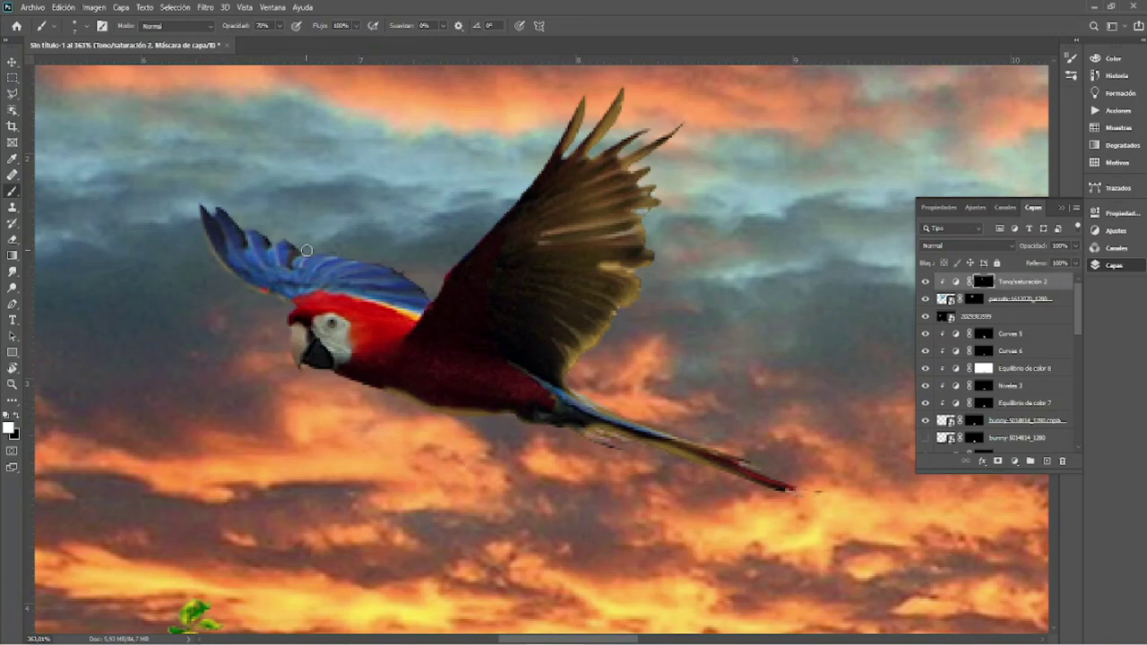
Keep painting the wing with a larger brush at 10–40% opacity, then fit the view.
{"action": "right_click", "coordinate": [433, 231], "text": "alt"}
{"action": "key", "text": "1"}
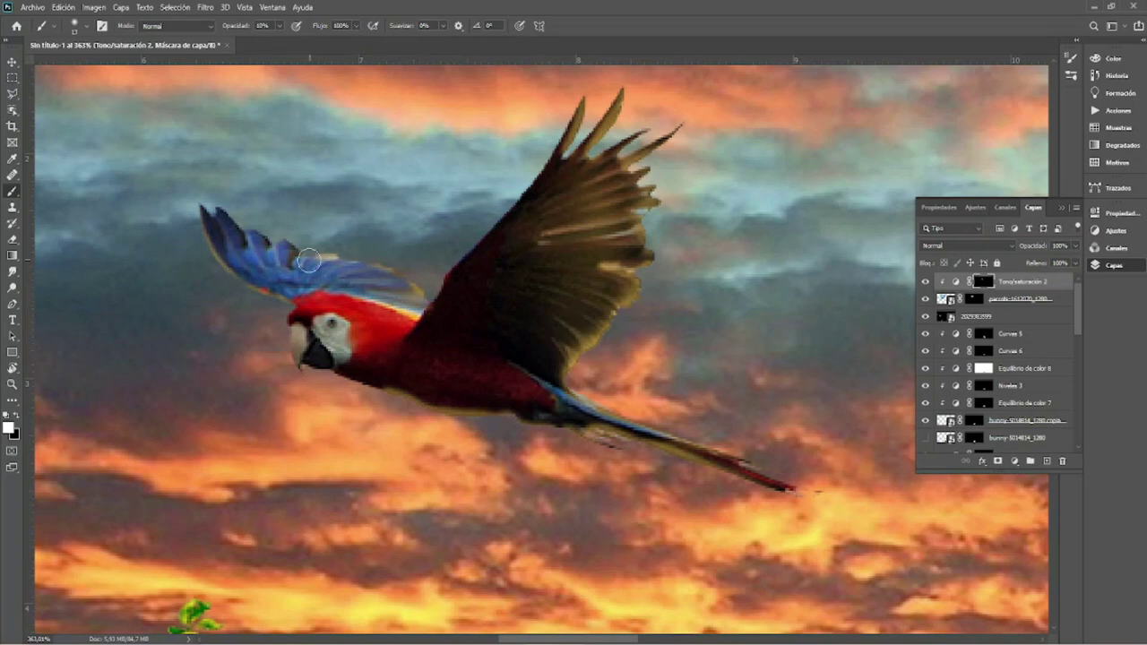
{"action": "key", "text": "4"}
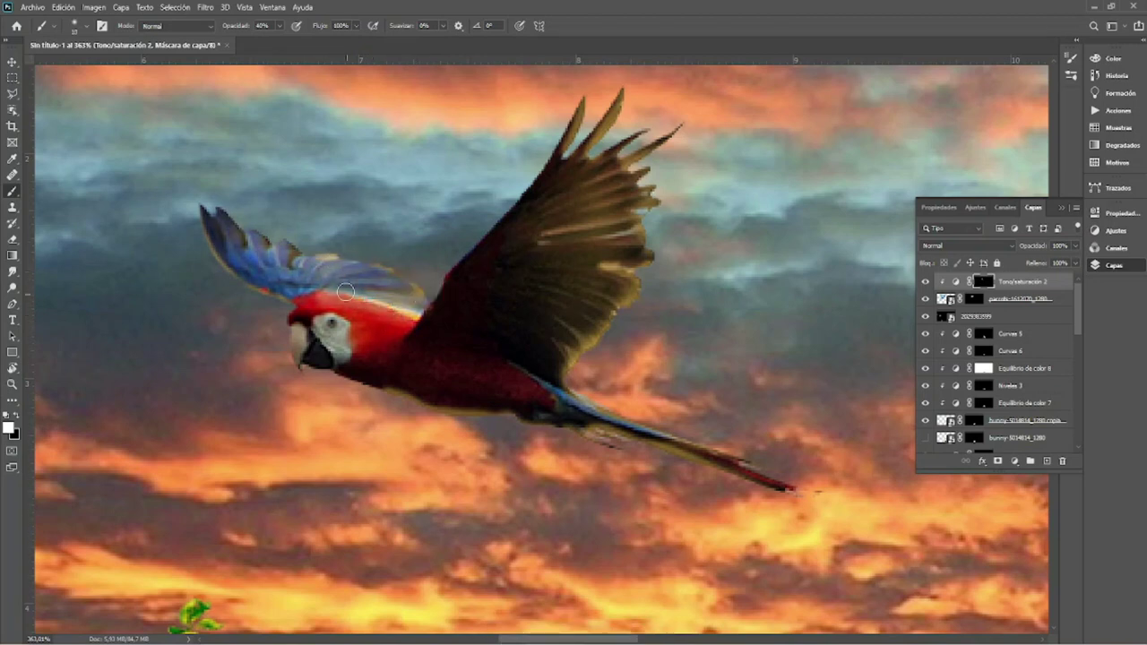
{"action": "right_click", "coordinate": [415, 271], "text": "alt"}
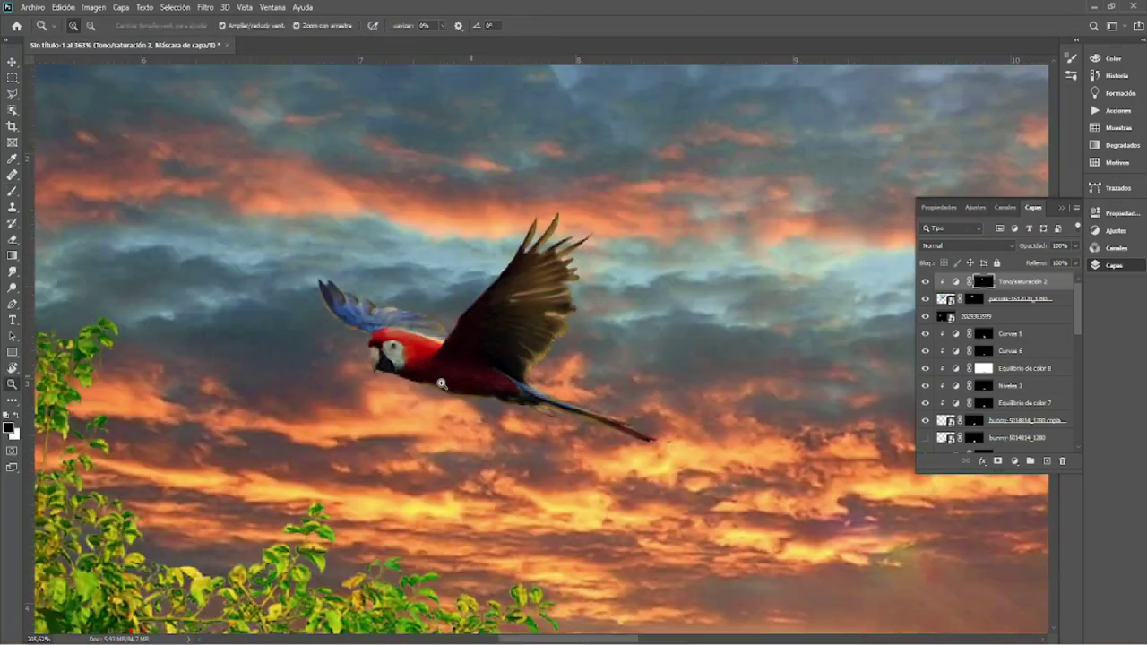
{"action": "key", "text": "ctrl+0"}
Set the Hue/Saturation tint's blend mode to Sobreexpos. lineal (Añadir).
{"action": "left_click", "coordinate": [965, 245]}
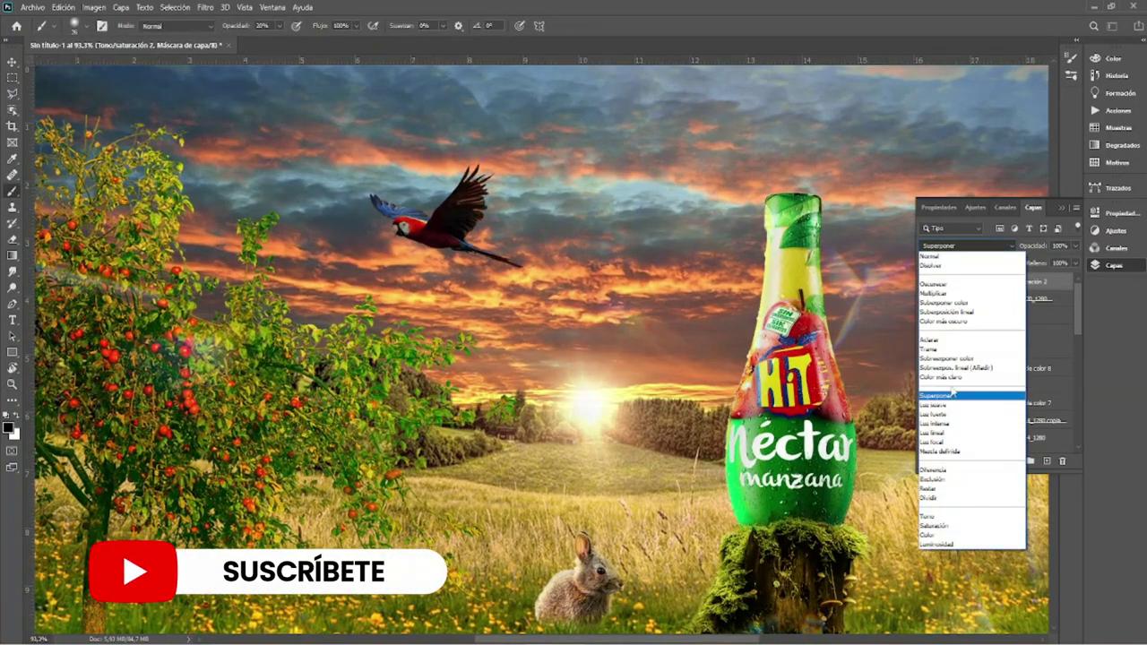
{"action": "left_click", "coordinate": [954, 367]}
{"action": "scroll", "coordinate": [436, 207], "scroll_direction": "up", "scroll_amount": 5}
Paint the parrot's upper wing in white at 70% opacity with a larger brush.
{"action": "key", "text": "7"}
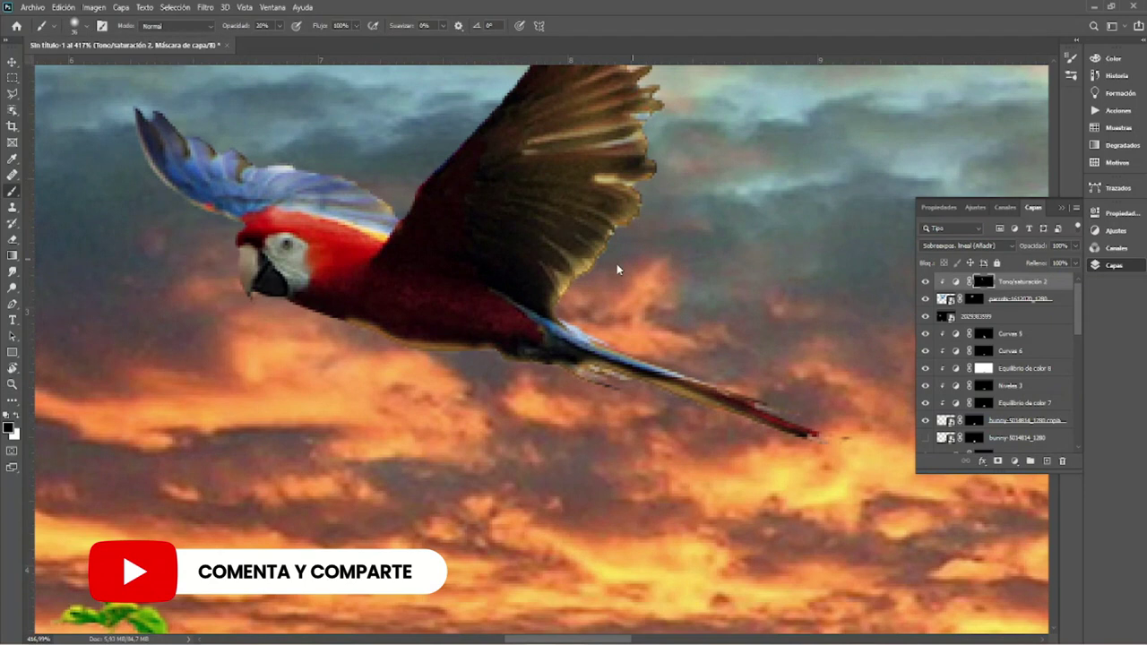
{"action": "key", "text": "x"}
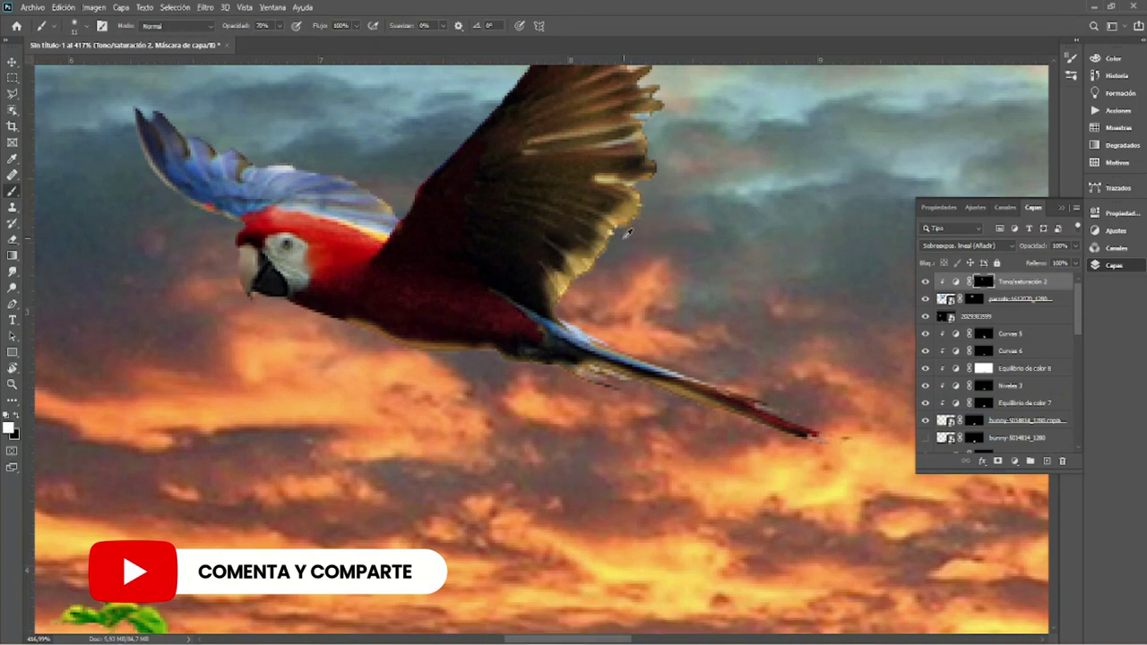
{"action": "left_click_drag", "start_coordinate": [650, 191], "coordinate": [675, 353]}
{"action": "right_click", "coordinate": [582, 212], "text": "alt"}
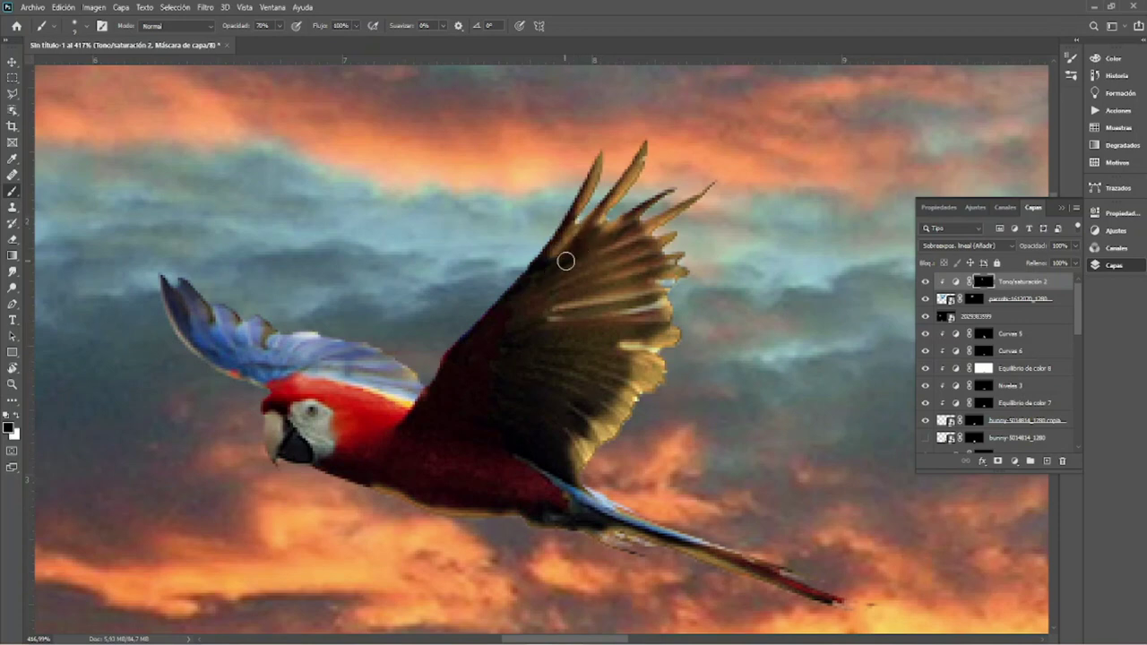
{"action": "key", "text": "v"}
{"action": "key", "text": "ctrl+0"}
{"action": "left_click", "coordinate": [951, 315]}
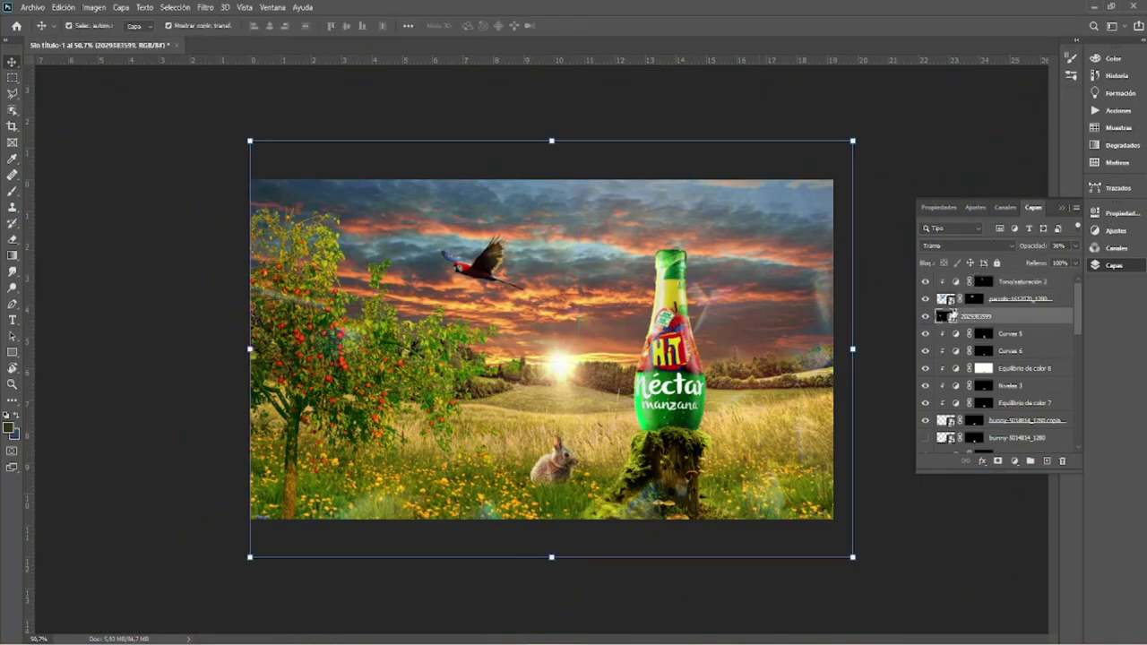
Apply a 39-pixel Motion Blur to the parrot layer.
{"action": "left_click", "coordinate": [952, 298]}
{"action": "left_click", "coordinate": [205, 7]}
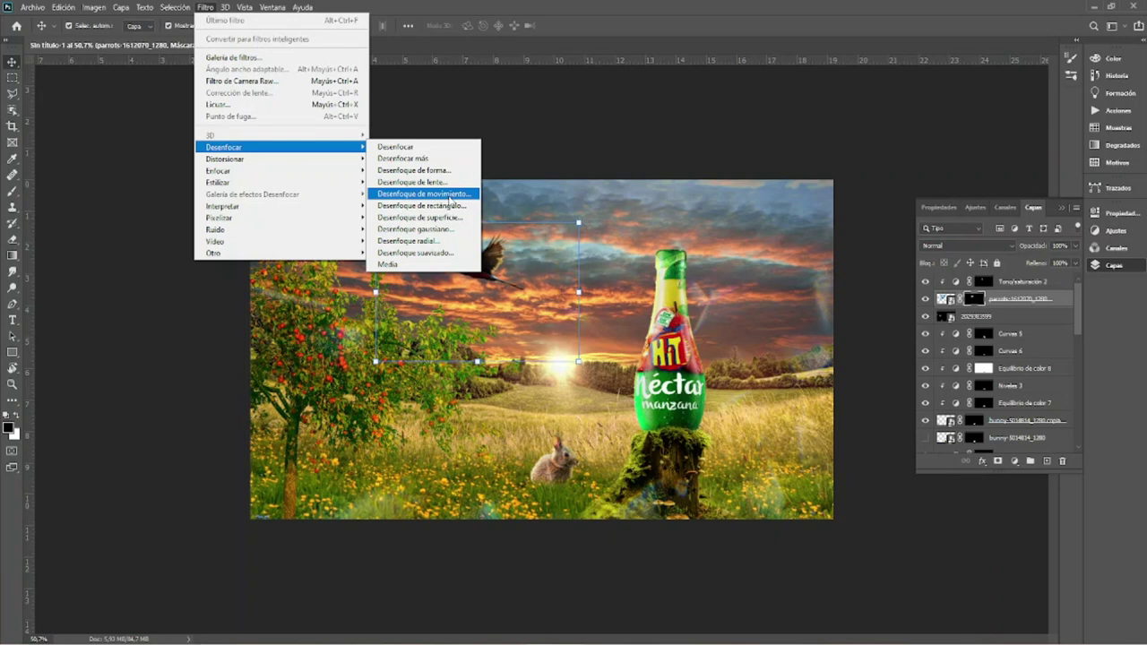
{"action": "left_click", "coordinate": [449, 195]}
{"action": "left_click_drag", "start_coordinate": [267, 384], "coordinate": [265, 382]}
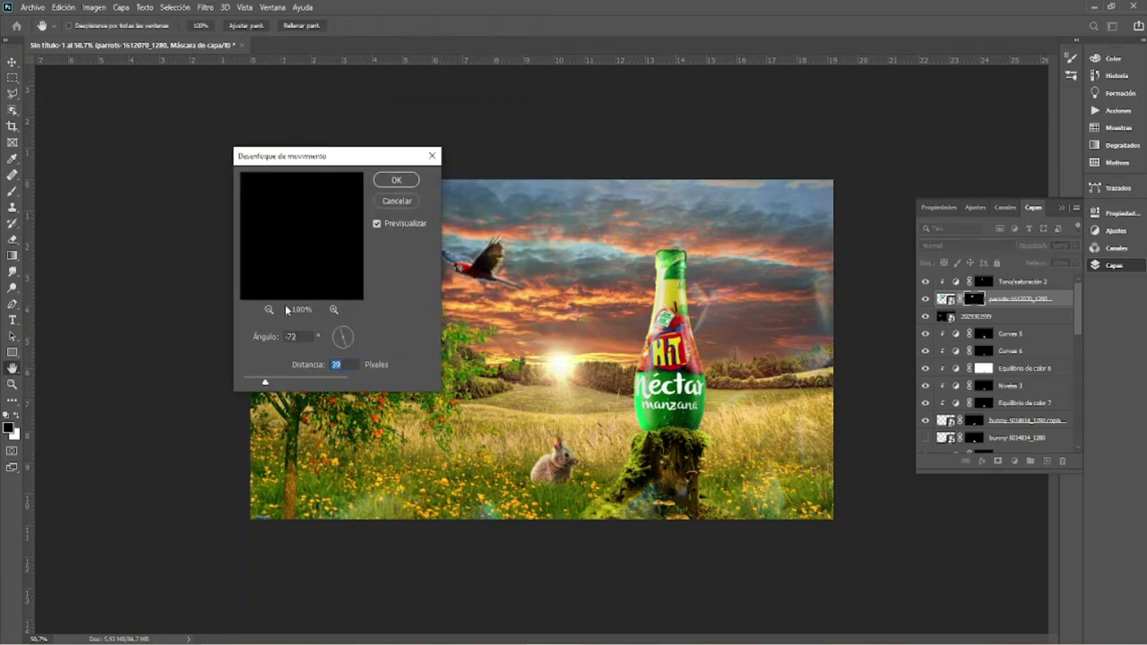
{"action": "left_click", "coordinate": [396, 179]}
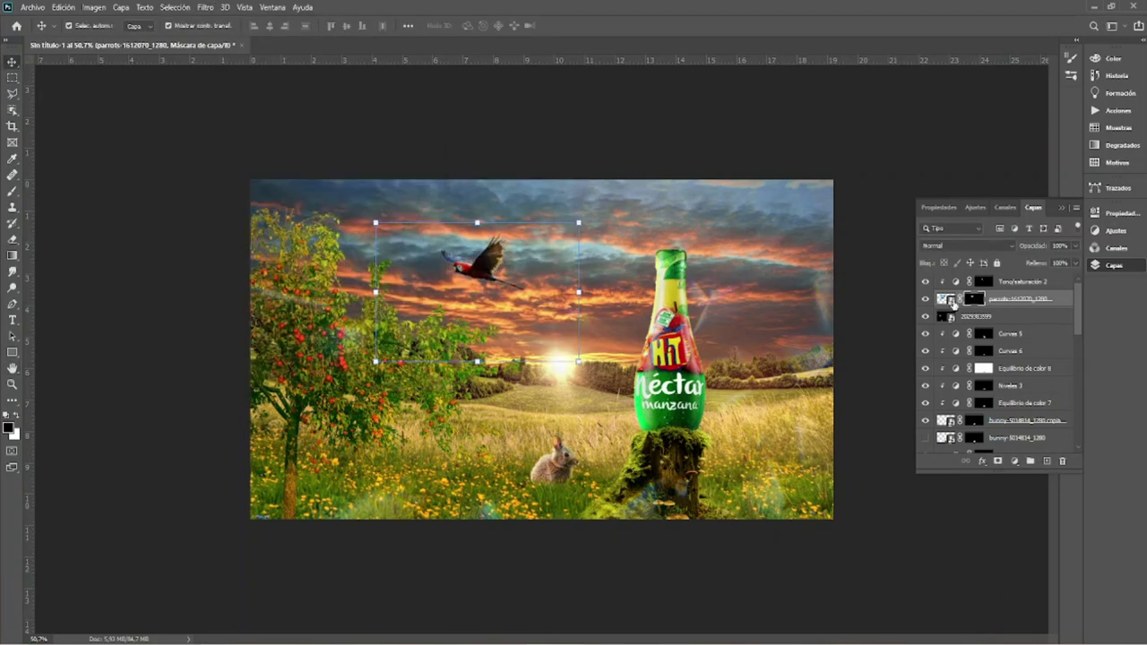
{"action": "left_click", "coordinate": [205, 7]}
{"action": "left_click", "coordinate": [423, 193]}
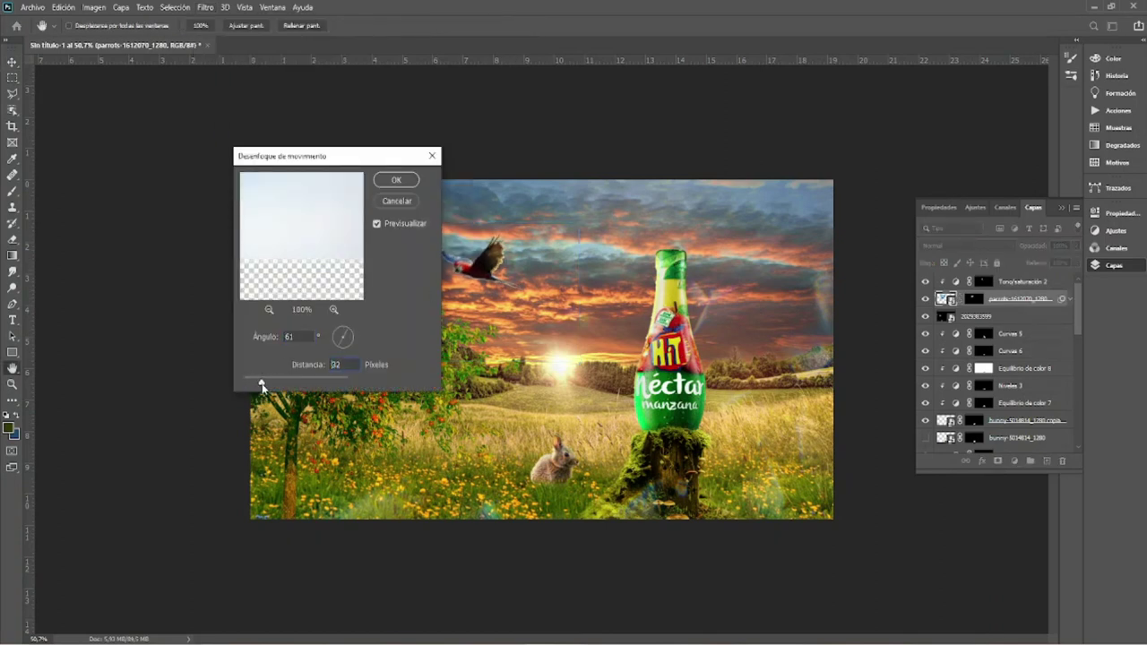
Stamp the parrot and its tint into a merged layer and hide the original parrot.
{"action": "key", "text": "Escape"}
{"action": "key", "text": "v"}
{"action": "key", "text": "ctrl+alt+e"}
{"action": "left_click", "coordinate": [925, 315]}
{"action": "key", "text": "h"}
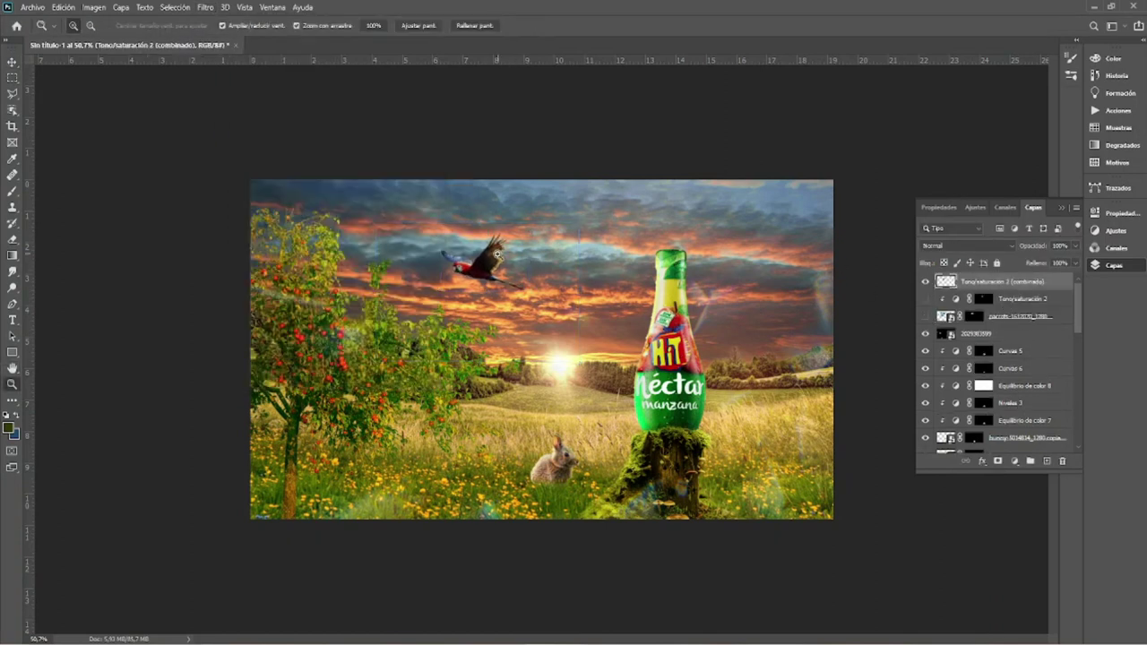
{"action": "key", "text": "ctrl+1"}
Motion-blur the merged parrot copy, hide it behind a black mask, and fit the composition on screen.
{"action": "left_click", "coordinate": [205, 7]}
{"action": "left_click", "coordinate": [488, 182]}
{"action": "left_click", "coordinate": [388, 186]}
{"action": "key", "text": "v"}
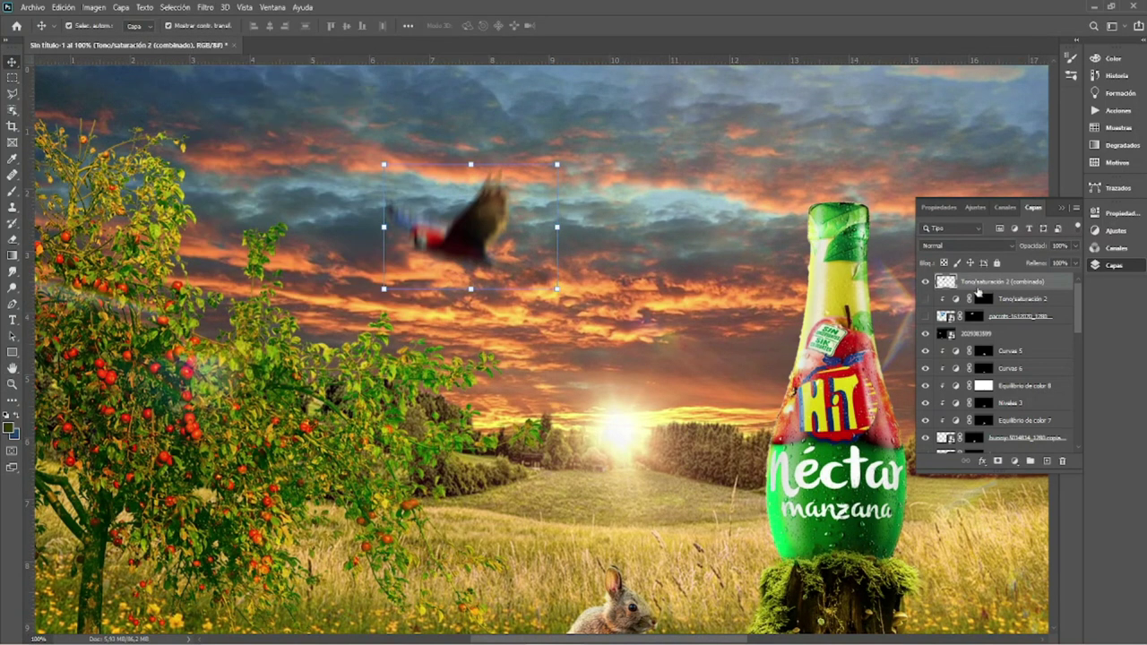
{"action": "left_click", "coordinate": [997, 459], "text": "alt"}
{"action": "key", "text": "b"}
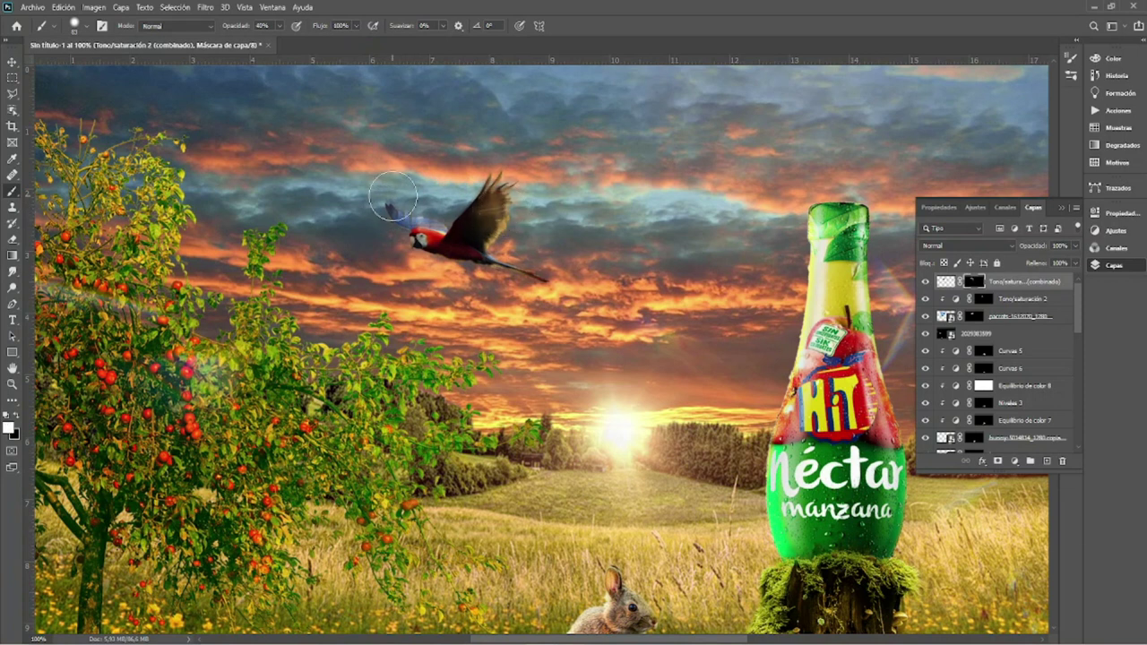
{"action": "key", "text": "ctrl+minus"}
{"action": "key", "text": "ctrl+minus"}
{"action": "key", "text": "ctrl+minus"}
{"action": "key", "text": "ctrl+0"}
Place the deer photo as an embedded layer, scaled down and moved up-left.
{"action": "key", "text": "v"}
{"action": "left_click", "coordinate": [394, 363]}
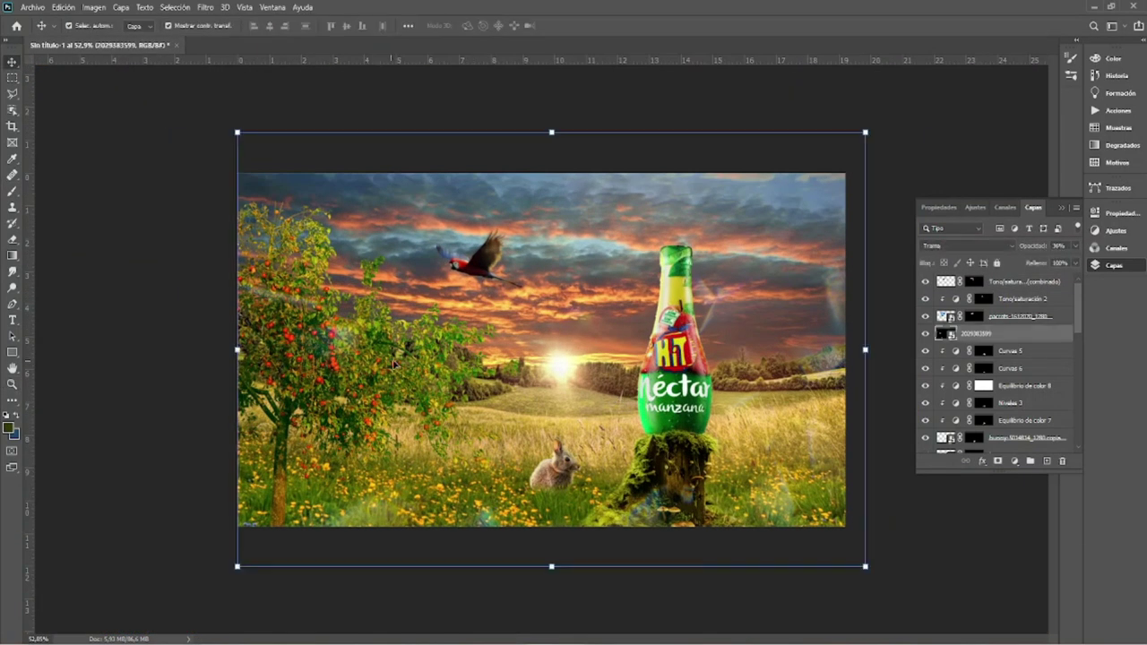
{"action": "key", "text": "ctrl+shift+p"}
{"action": "double_click", "coordinate": [470, 105]}
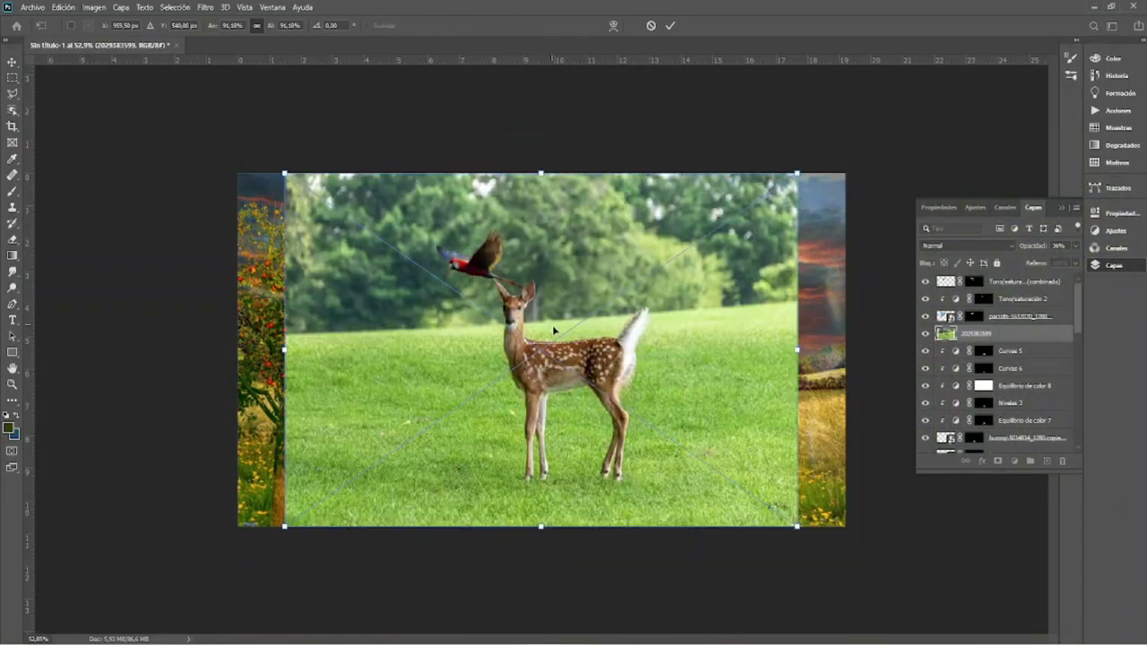
{"action": "left_click_drag", "start_coordinate": [797, 349], "coordinate": [755, 376]}
{"action": "left_click_drag", "start_coordinate": [627, 403], "coordinate": [590, 343]}
{"action": "key", "text": "Return"}
Lasso-trace the deer's neck, body and legs.
{"action": "key", "text": "z"}
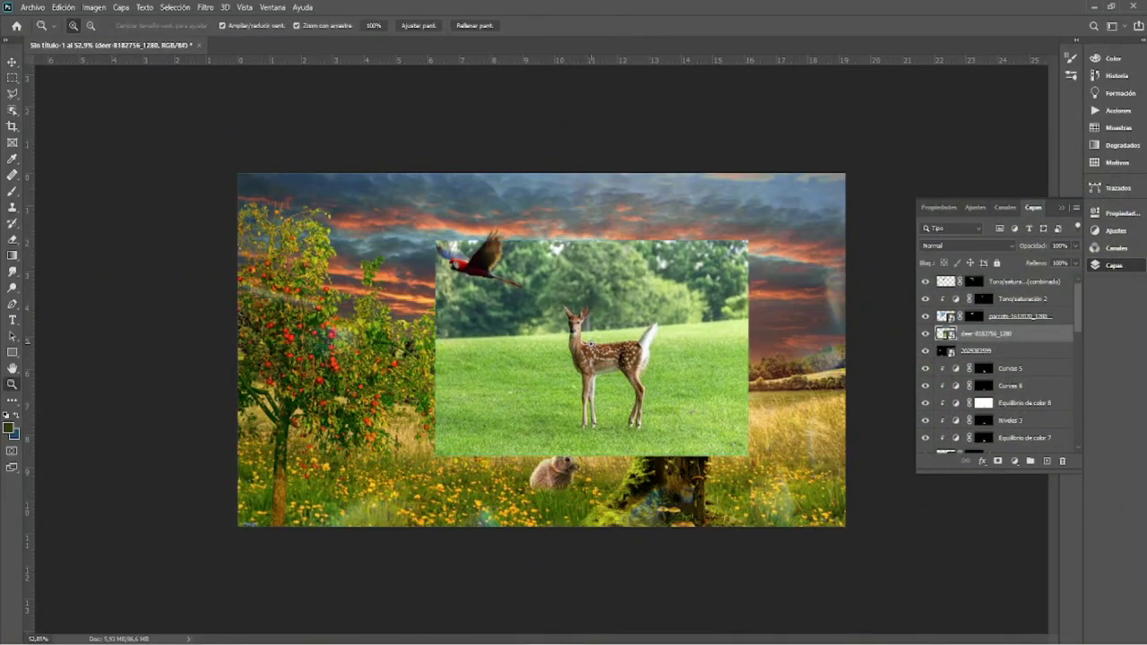
{"action": "key", "text": "ctrl+plus"}
{"action": "key", "text": "w"}
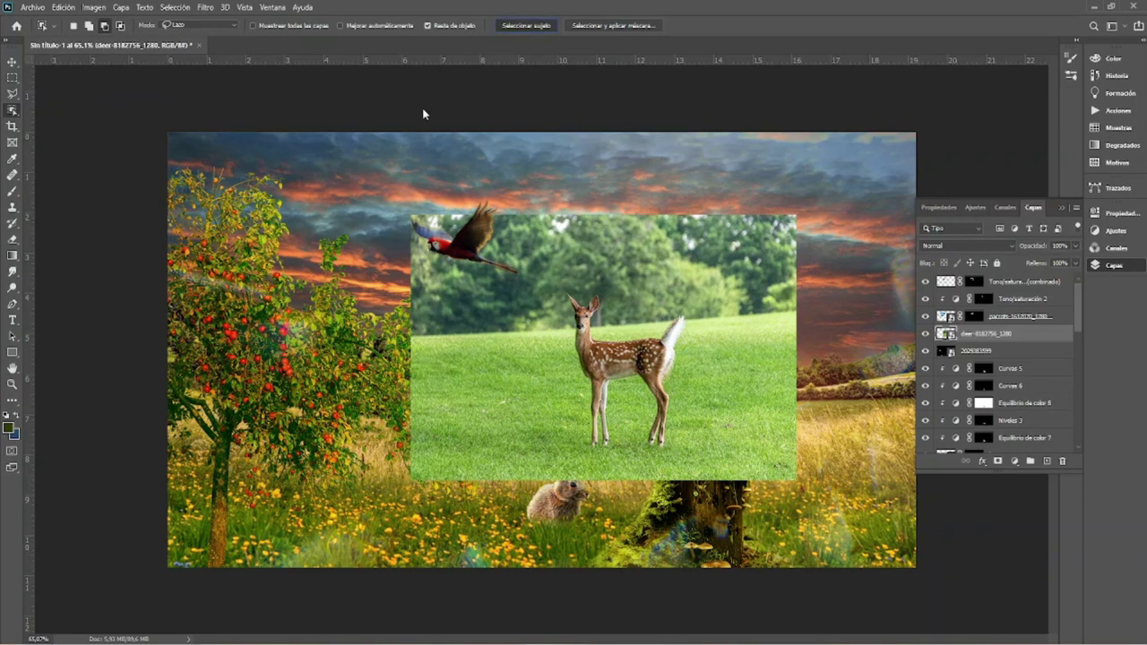
{"action": "scroll", "coordinate": [690, 343], "scroll_direction": "up", "scroll_amount": 5}
{"action": "scroll", "coordinate": [672, 323], "scroll_direction": "down", "scroll_amount": 2}
{"action": "scroll", "coordinate": [663, 314], "scroll_direction": "down", "scroll_amount": 2}
{"action": "scroll", "coordinate": [633, 280], "scroll_direction": "up", "scroll_amount": 8}
{"action": "key", "text": "l"}
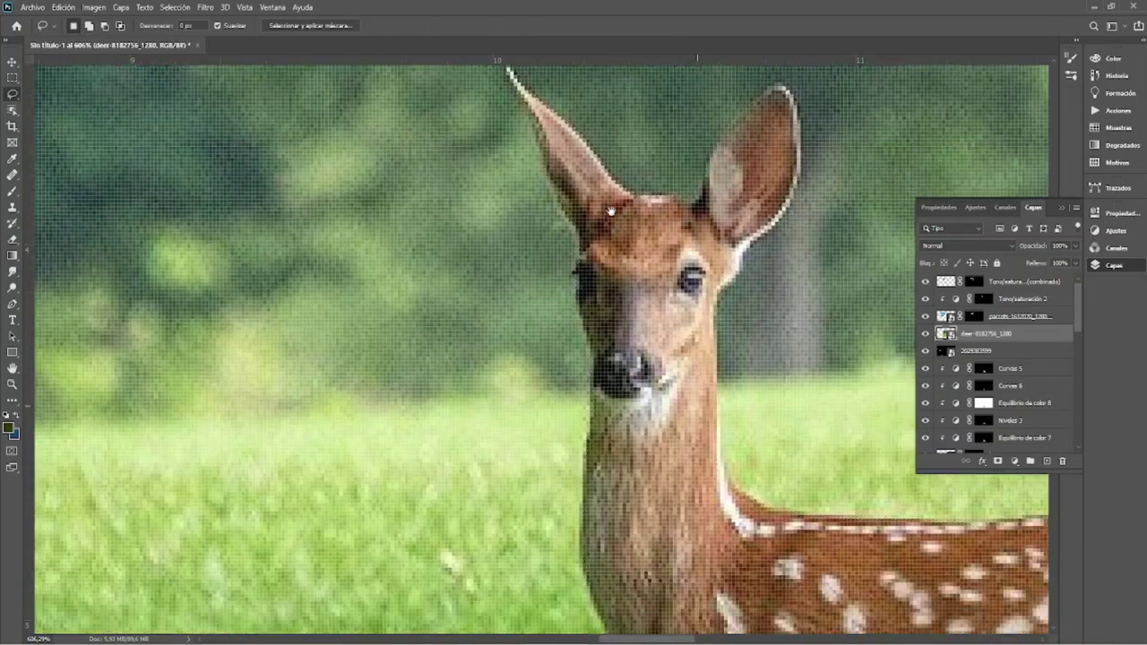
{"action": "left_click_drag", "start_coordinate": [583, 244], "coordinate": [600, 230]}
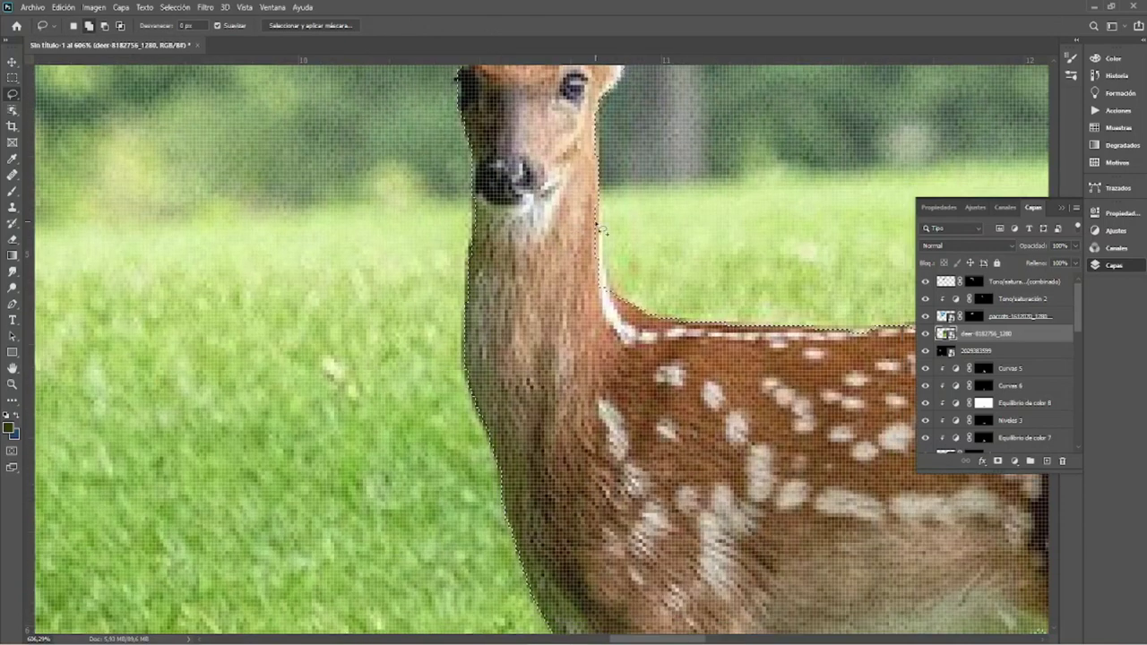
{"action": "left_click_drag", "start_coordinate": [669, 388], "coordinate": [387, 464]}
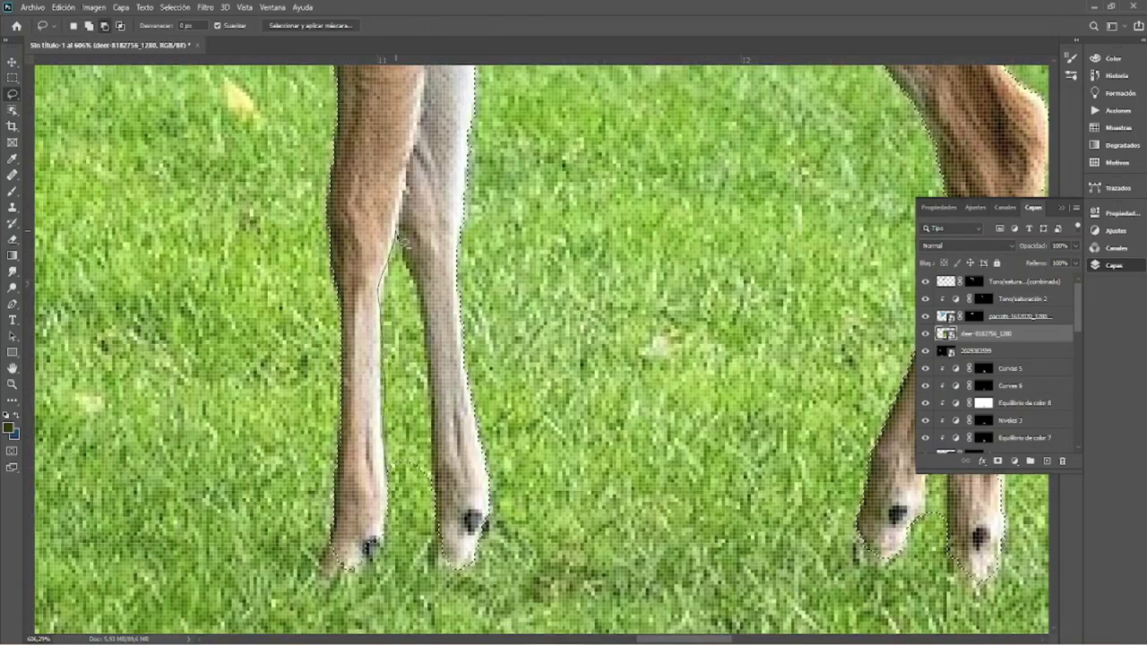
{"action": "left_click_drag", "start_coordinate": [411, 514], "coordinate": [170, 479]}
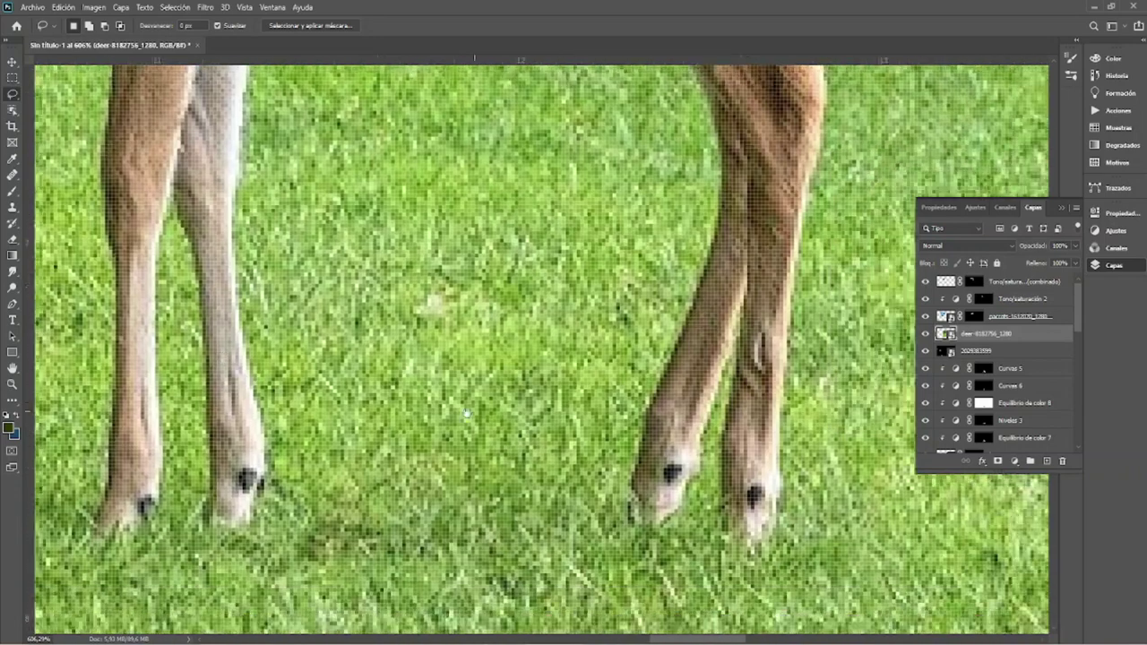
Close the lasso outline around the deer's back and head and send it to Select and Mask.
{"action": "scroll", "coordinate": [725, 376], "scroll_direction": "up", "scroll_amount": 3}
{"action": "scroll", "coordinate": [725, 376], "scroll_direction": "up", "scroll_amount": 5}
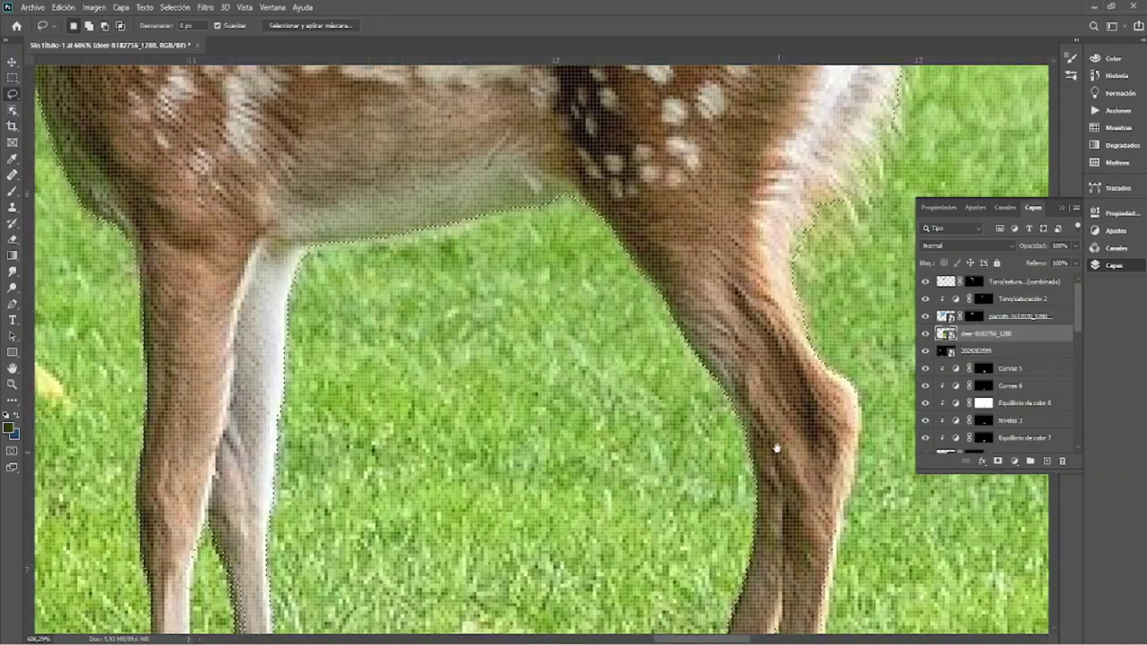
{"action": "scroll", "coordinate": [726, 376], "scroll_direction": "up", "scroll_amount": 5}
{"action": "scroll", "coordinate": [726, 376], "scroll_direction": "up", "scroll_amount": 3}
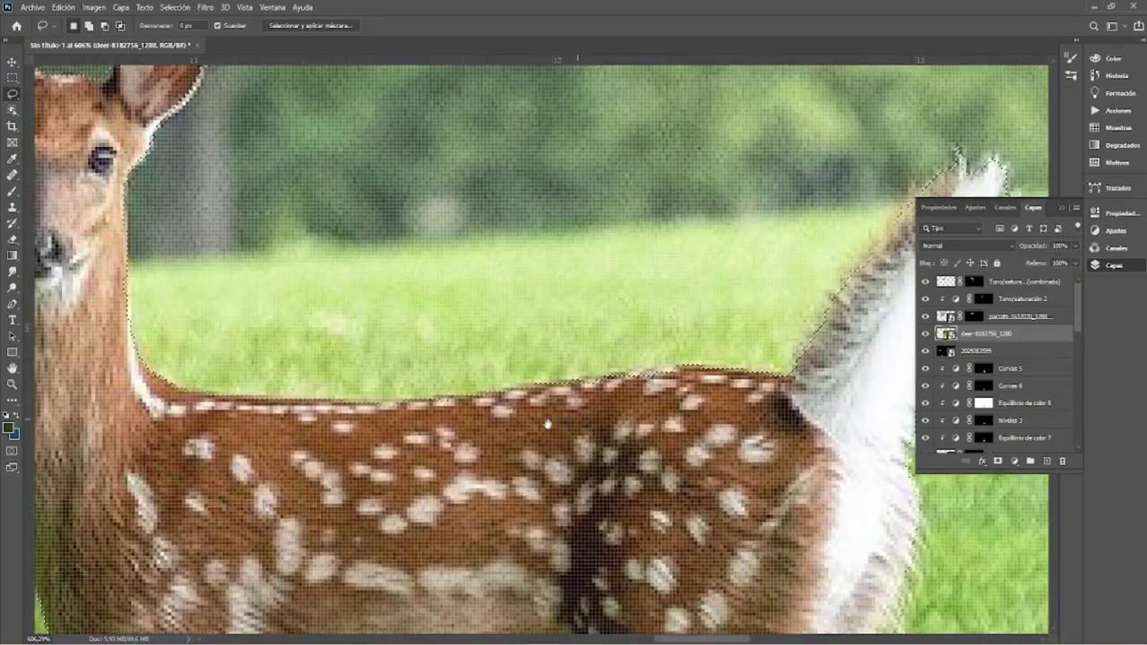
{"action": "left_click_drag", "start_coordinate": [866, 229], "coordinate": [383, 265]}
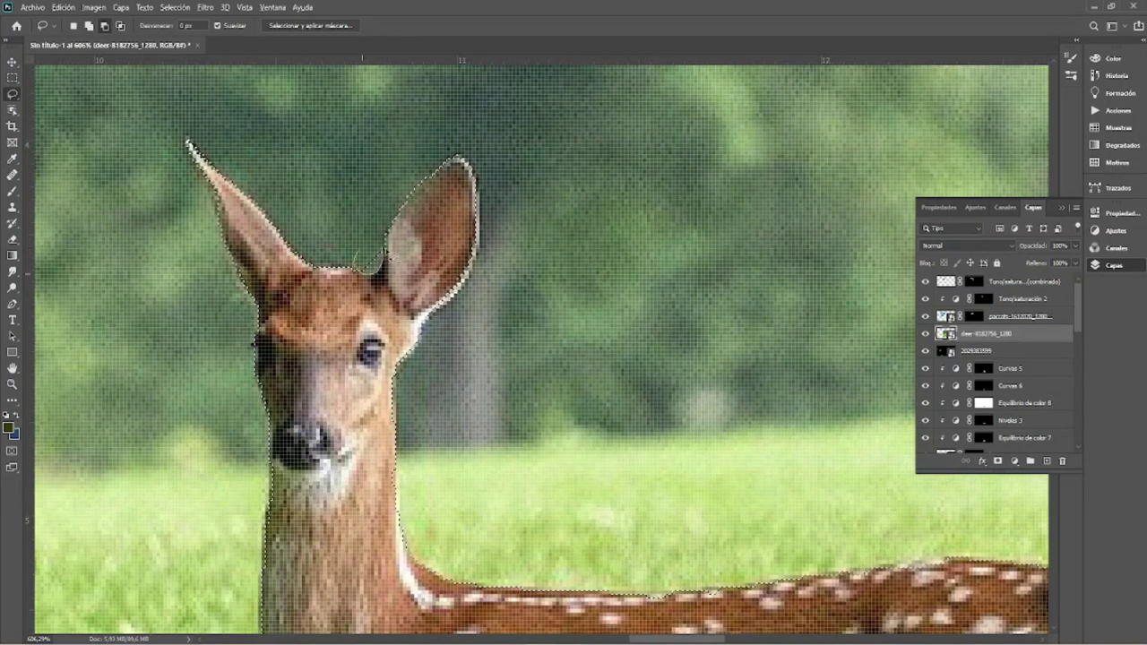
{"action": "key", "text": "ctrl+0"}
{"action": "left_click", "coordinate": [346, 26]}
Refine the deer's edges with a size-25 brush and Smart Radius, outputting a masked layer.
{"action": "right_click", "coordinate": [598, 390]}
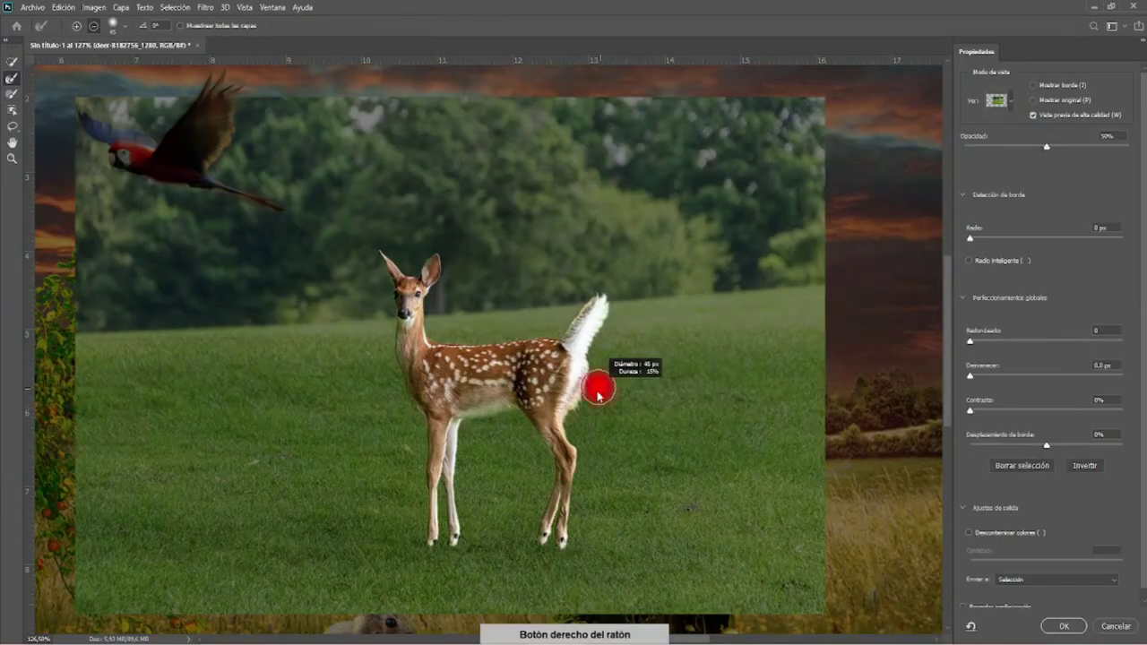
{"action": "right_click", "coordinate": [586, 283]}
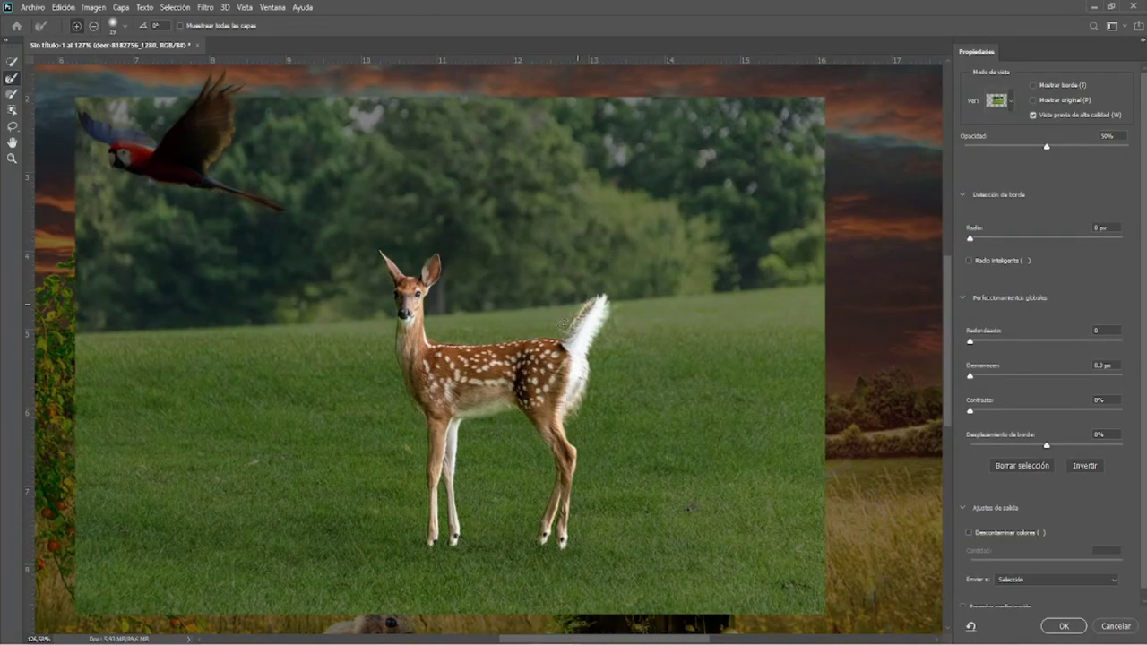
{"action": "left_click", "coordinate": [968, 261]}
{"action": "left_click_drag", "start_coordinate": [969, 238], "coordinate": [981, 242]}
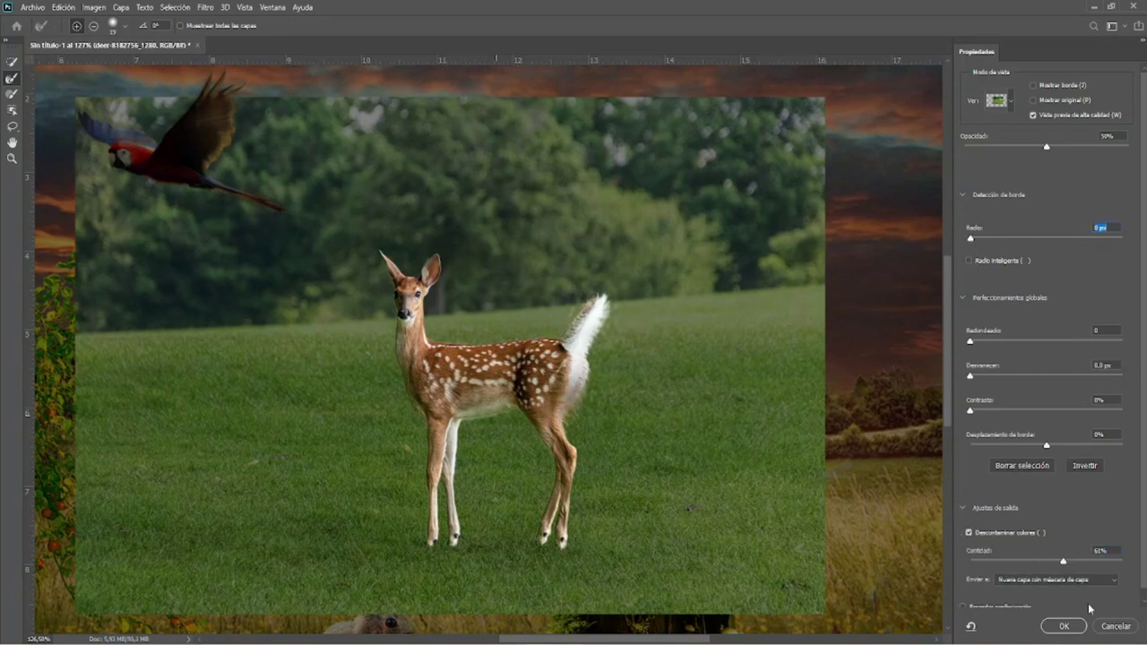
{"action": "left_click", "coordinate": [1063, 625]}
Convert the deer cut-out to a Smart Object, scale it down, and stand it right of the bottle.
{"action": "left_click_drag", "start_coordinate": [609, 385], "coordinate": [717, 395]}
{"action": "right_click", "coordinate": [1052, 336]}
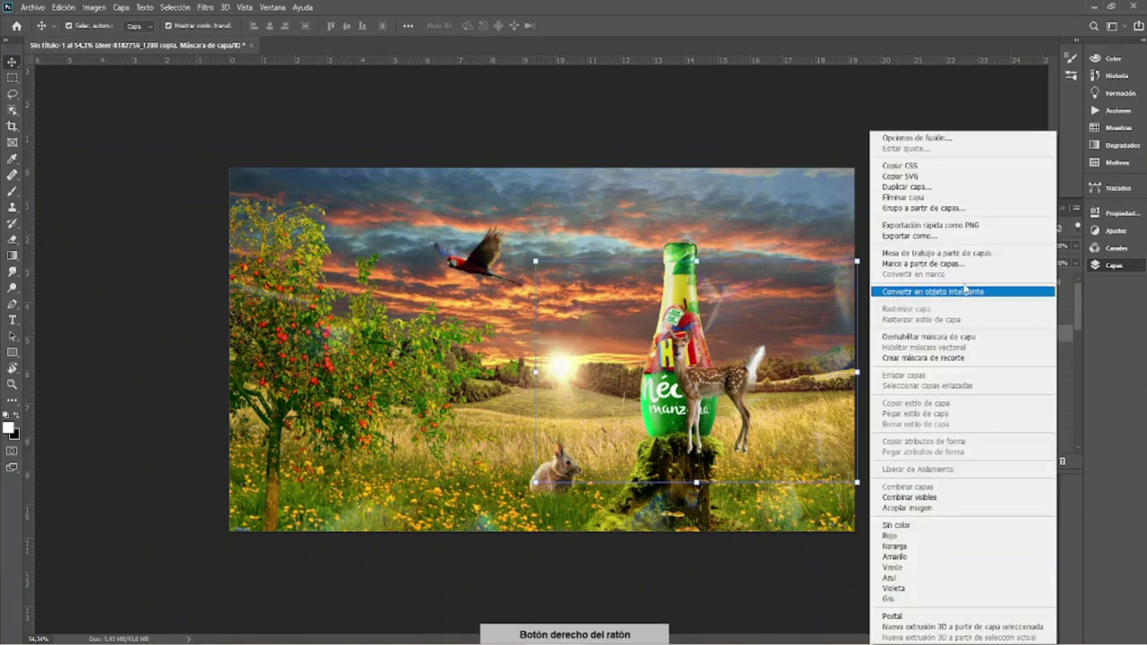
{"action": "left_click", "coordinate": [964, 291]}
{"action": "left_click_drag", "start_coordinate": [858, 260], "coordinate": [792, 336]}
{"action": "left_click_drag", "start_coordinate": [887, 285], "coordinate": [908, 261]}
{"action": "left_click_drag", "start_coordinate": [779, 354], "coordinate": [790, 361]}
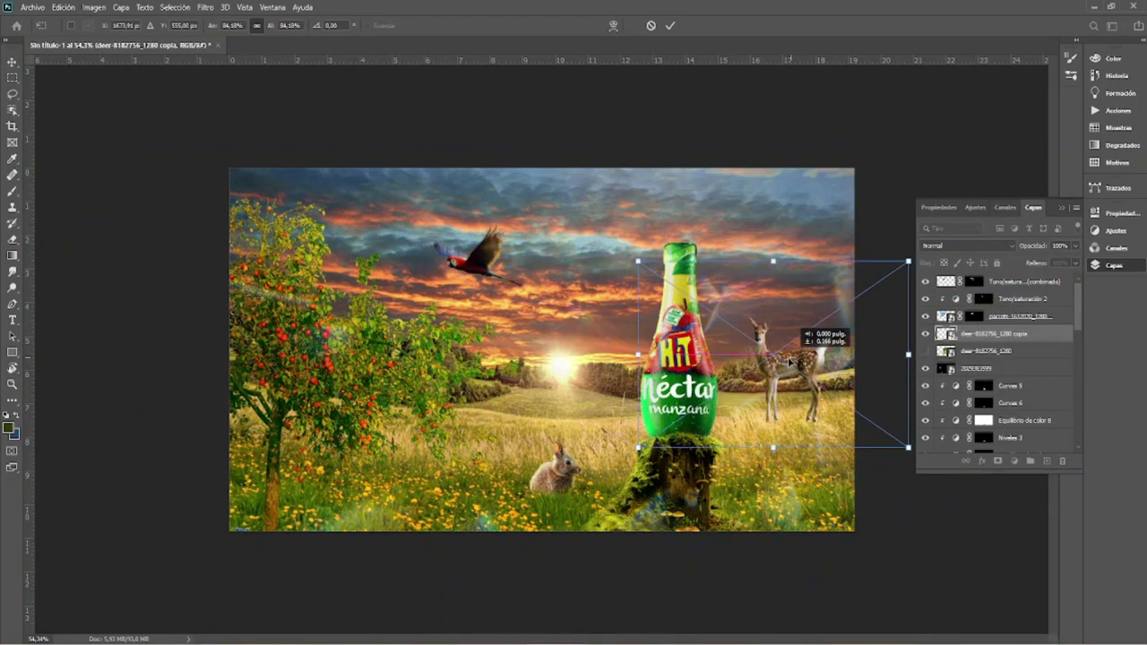
{"action": "key", "text": "Return"}
Set up a black grass brush (tip 3) at size 169 and 100% opacity for mask painting.
{"action": "key", "text": "ctrl+plus"}
{"action": "key", "text": "ctrl+plus"}
{"action": "key", "text": "ctrl+plus"}
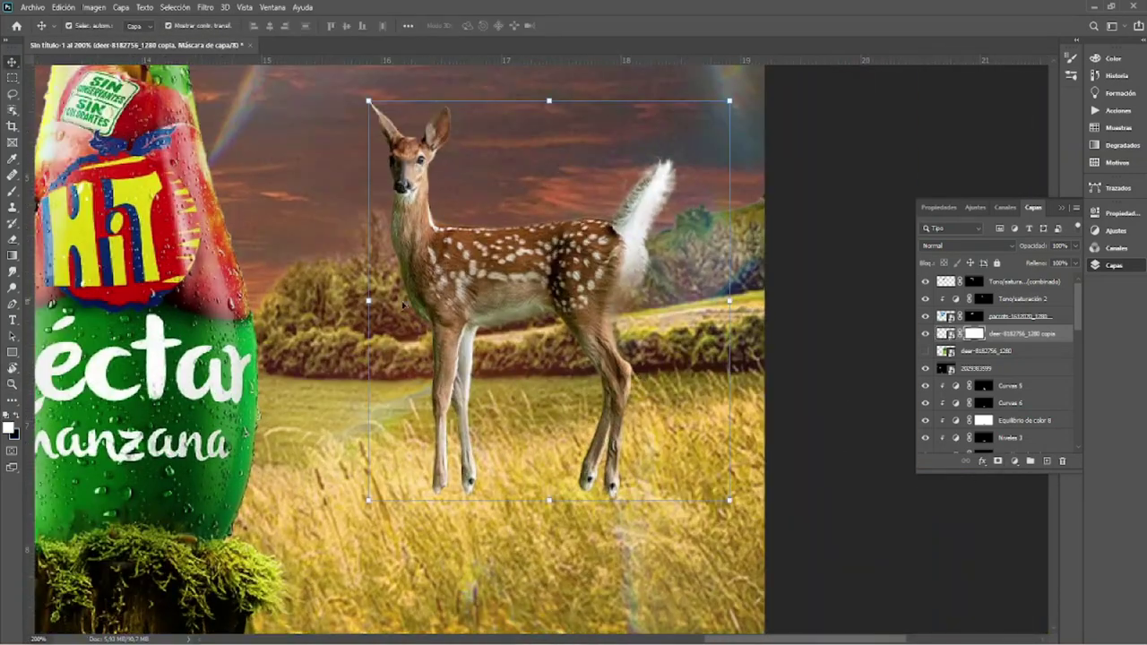
{"action": "key", "text": "b"}
{"action": "right_click", "coordinate": [542, 295]}
{"action": "double_click", "coordinate": [618, 500]}
{"action": "right_click", "coordinate": [542, 296]}
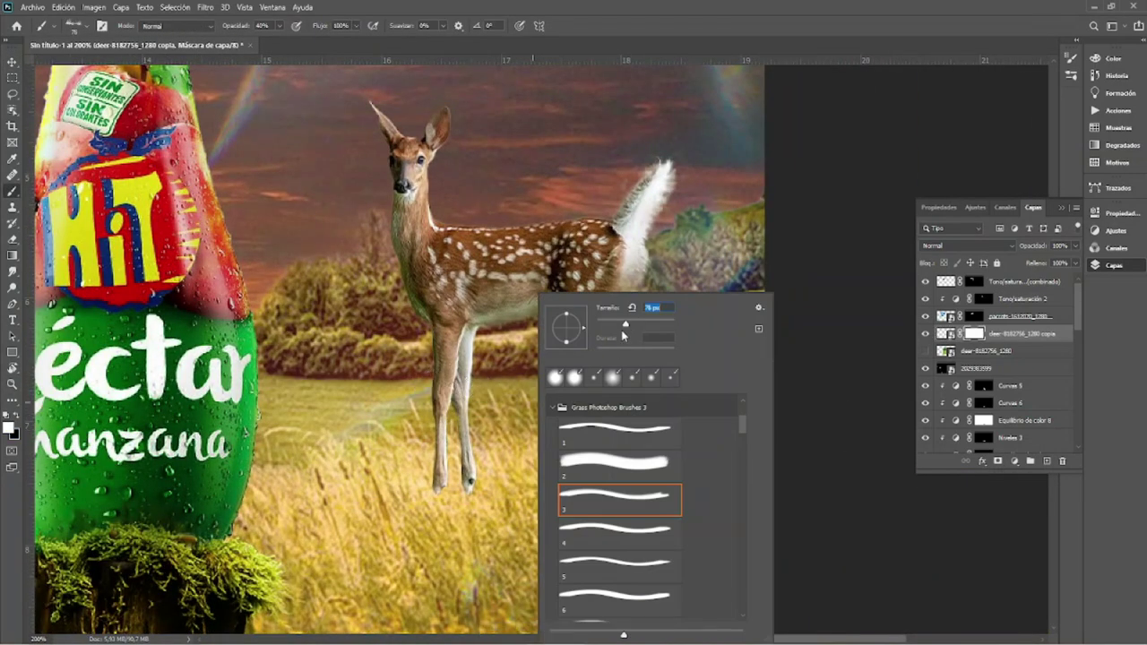
{"action": "type", "text": "169"}
{"action": "key", "text": "Return"}
{"action": "key", "text": "0"}
{"action": "key", "text": "x"}
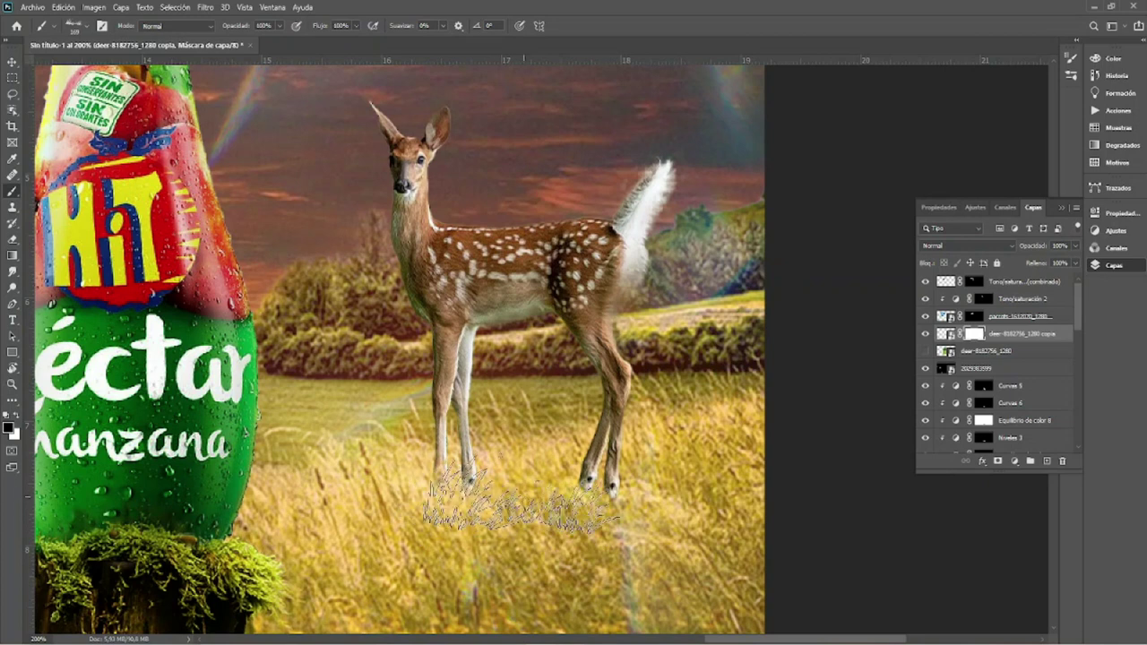
Tuck the deer's hooves behind the grass and move the deer copy layer to the top.
{"action": "key", "text": "z"}
{"action": "left_click_drag", "start_coordinate": [592, 511], "coordinate": [554, 511]}
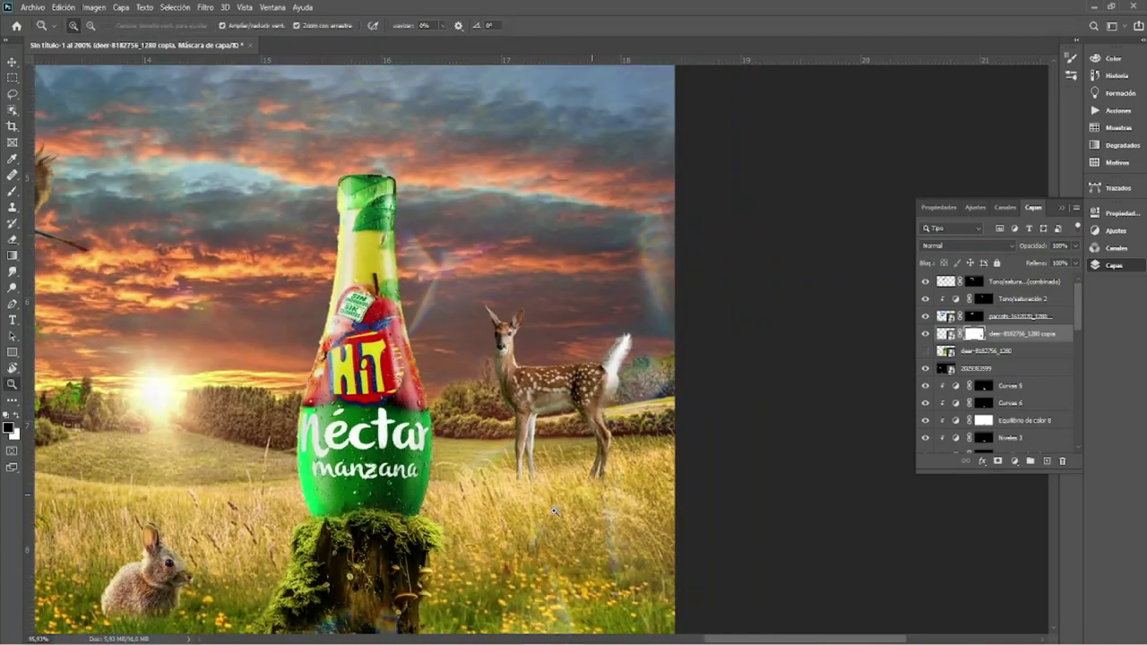
{"action": "key", "text": "v"}
{"action": "mouse_move", "coordinate": [1021, 333]}
{"action": "left_mouse_down"}
{"action": "mouse_move", "coordinate": [1003, 285]}
{"action": "mouse_move", "coordinate": [969, 320]}
{"action": "left_mouse_up"}
Add a Color Balance adjustment that slightly reduces the deer's yellow cast.
{"action": "left_click", "coordinate": [1017, 465]}
{"action": "left_click", "coordinate": [1043, 354]}
{"action": "mouse_move", "coordinate": [958, 320]}
{"action": "left_mouse_down"}
{"action": "mouse_move", "coordinate": [995, 319]}
{"action": "mouse_move", "coordinate": [1013, 348]}
{"action": "left_mouse_up"}
{"action": "left_click", "coordinate": [1109, 266]}
Add two Curves adjustments, one brightening and one darkening the midtones.
{"action": "left_click", "coordinate": [1027, 460]}
{"action": "left_click", "coordinate": [1043, 302]}
{"action": "left_click", "coordinate": [1109, 266]}
{"action": "left_click", "coordinate": [1027, 461]}
{"action": "left_click", "coordinate": [1044, 302]}
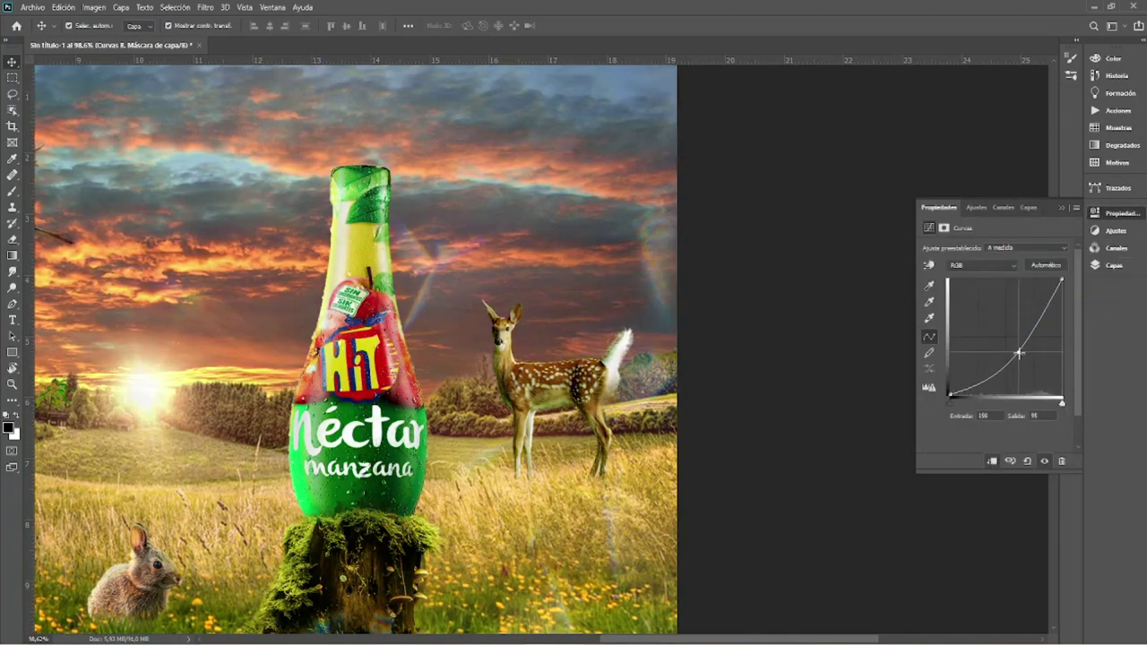
{"action": "left_click", "coordinate": [1109, 265]}
Rename the Curvas 7 adjustment layer to 'luces ciervo'.
{"action": "left_click", "coordinate": [984, 296]}
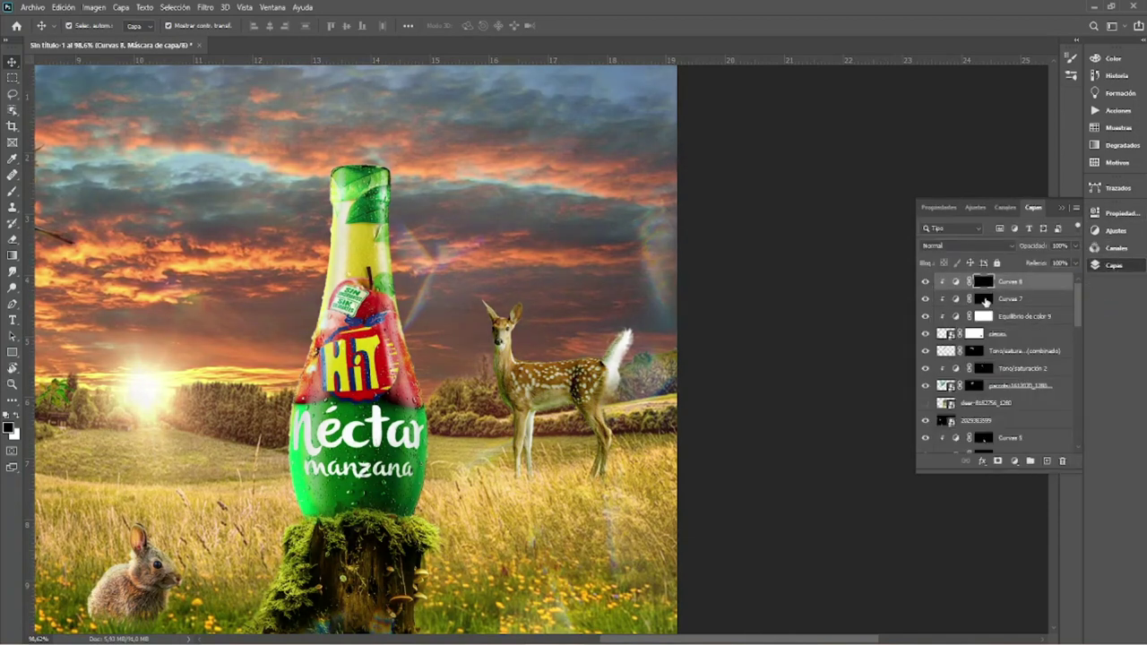
{"action": "double_click", "coordinate": [994, 299]}
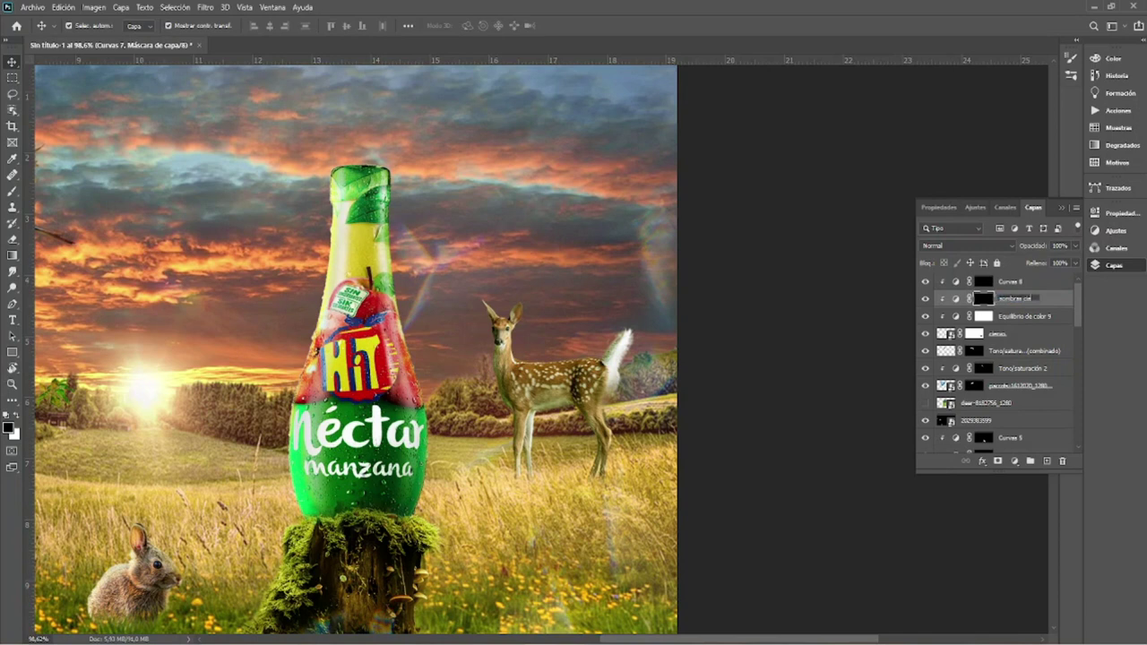
{"action": "type", "text": "rvo"}
{"action": "left_click", "coordinate": [1009, 283]}
{"action": "key", "text": "Return"}
With a small soft brush at 40% opacity, paint light onto the deer's hind leg and back.
{"action": "key", "text": "b"}
{"action": "scroll", "coordinate": [435, 358], "scroll_direction": "up", "scroll_amount": 3, "text": "alt"}
{"action": "right_click", "coordinate": [538, 380]}
{"action": "double_click", "coordinate": [538, 379]}
{"action": "key", "text": "4"}
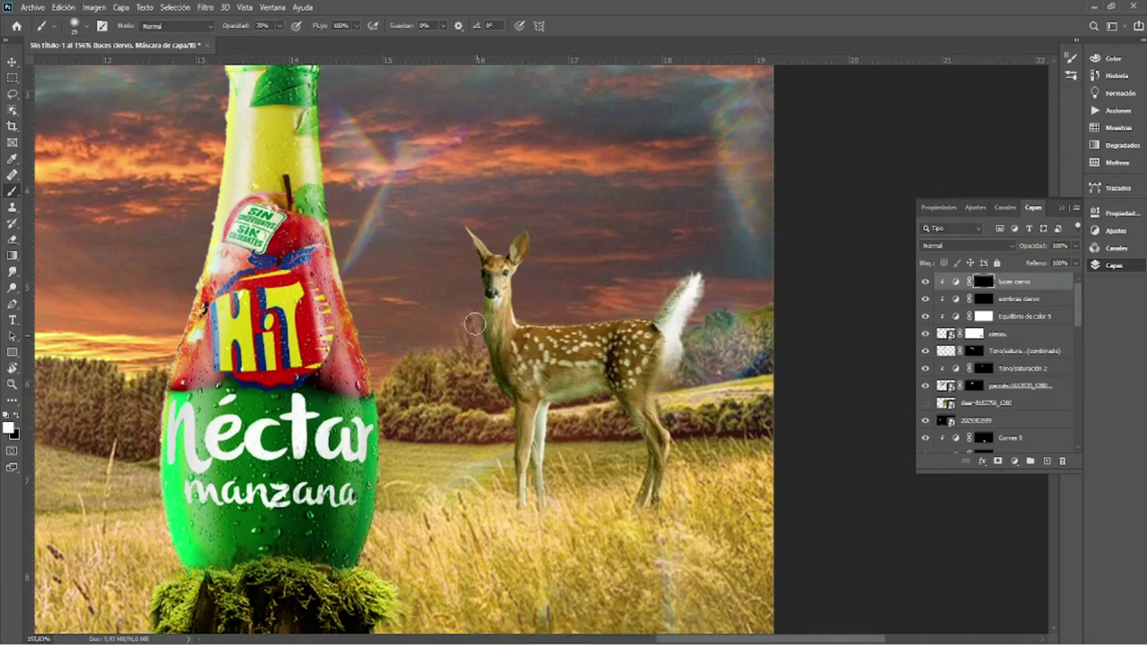
{"action": "left_click_drag", "start_coordinate": [672, 350], "coordinate": [676, 436]}
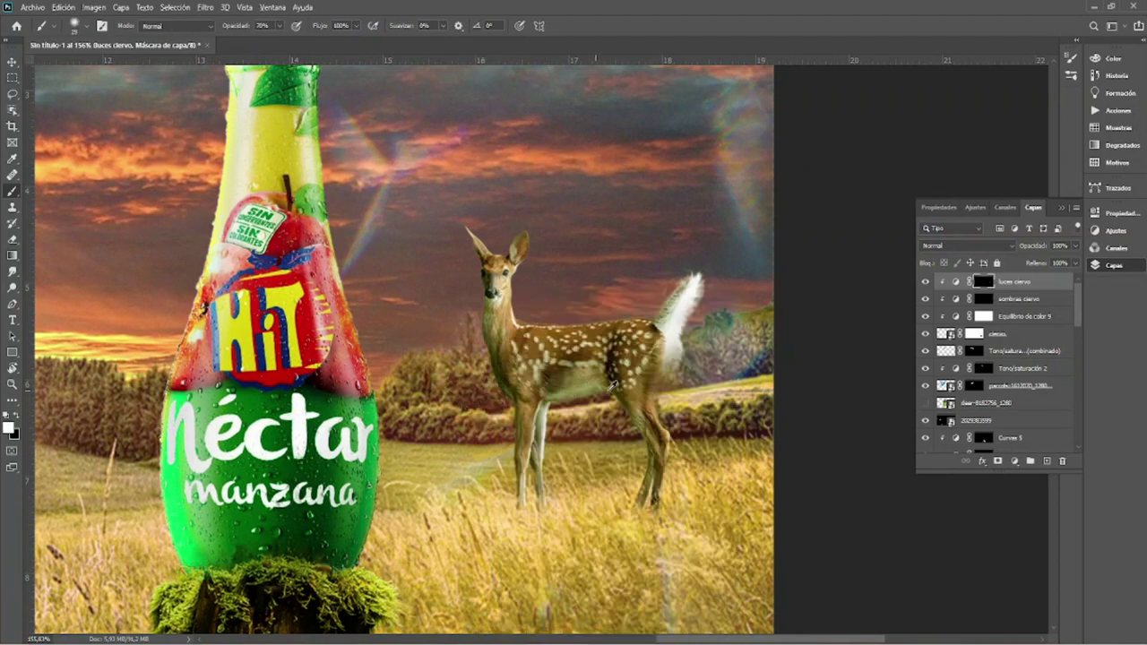
{"action": "left_click_drag", "start_coordinate": [588, 395], "coordinate": [711, 282]}
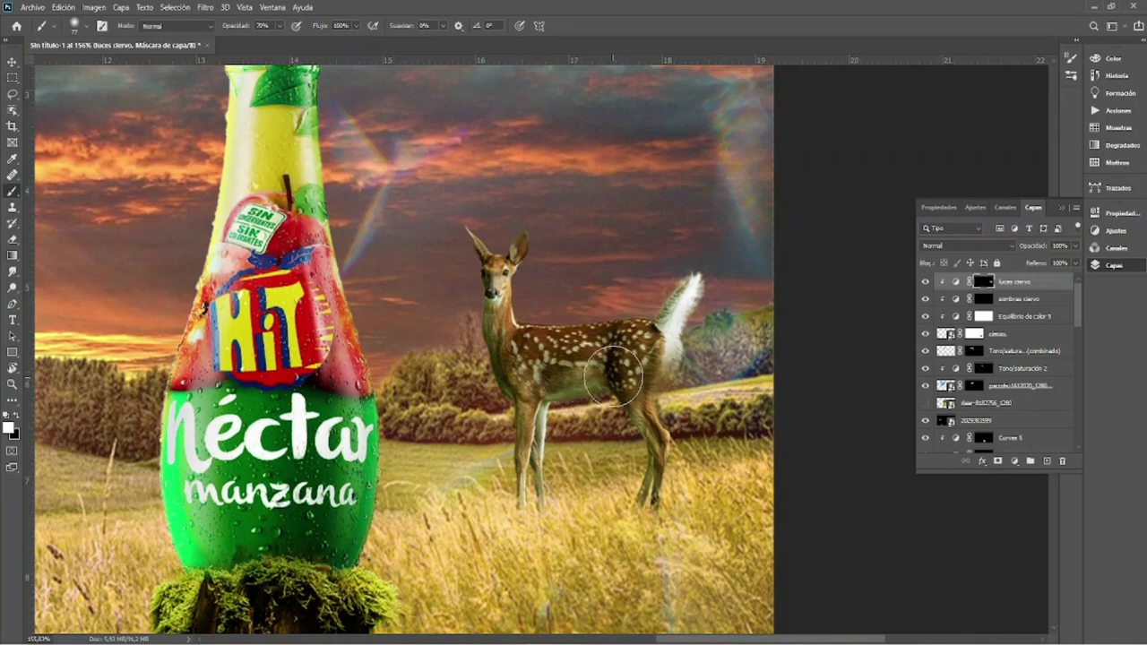
On the sombras ciervo mask, paint shadow onto the deer's legs, belly, back and neck.
{"action": "key", "text": "alt+bracketleft"}
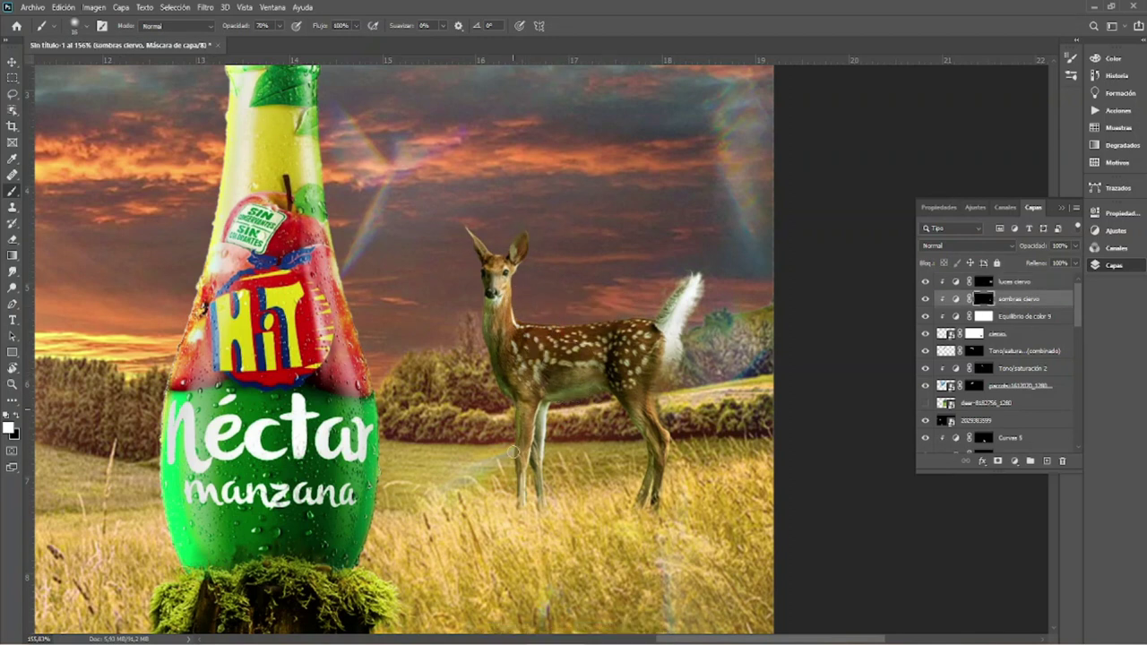
{"action": "scroll", "coordinate": [499, 354], "scroll_direction": "up", "scroll_amount": 3}
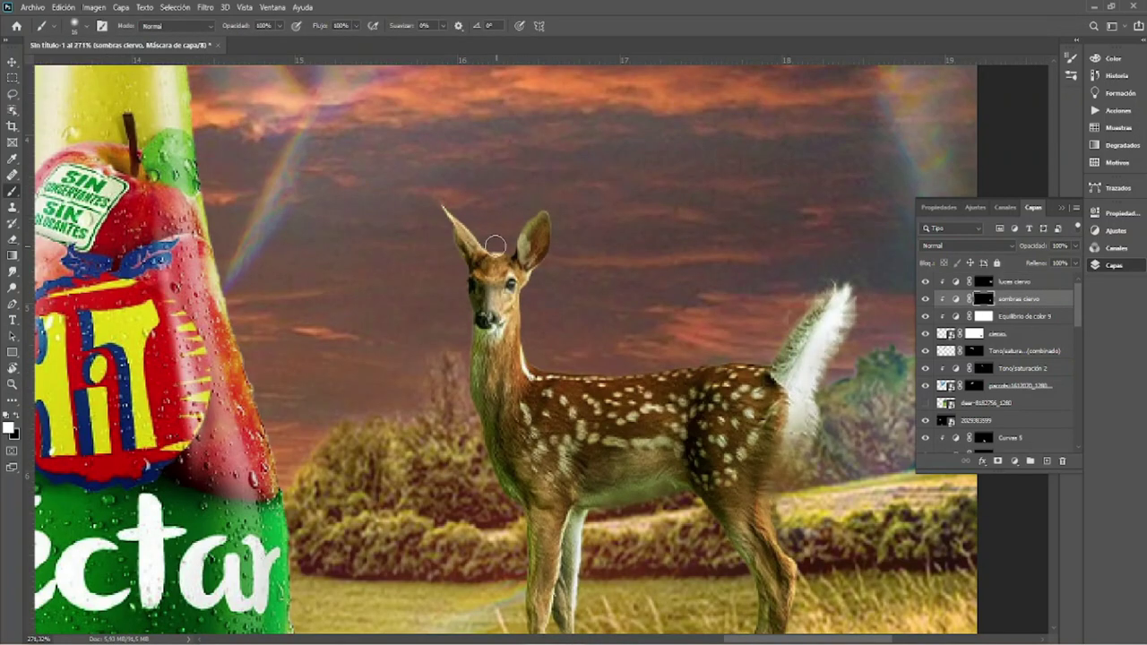
{"action": "scroll", "coordinate": [688, 445], "scroll_direction": "down", "scroll_amount": 3}
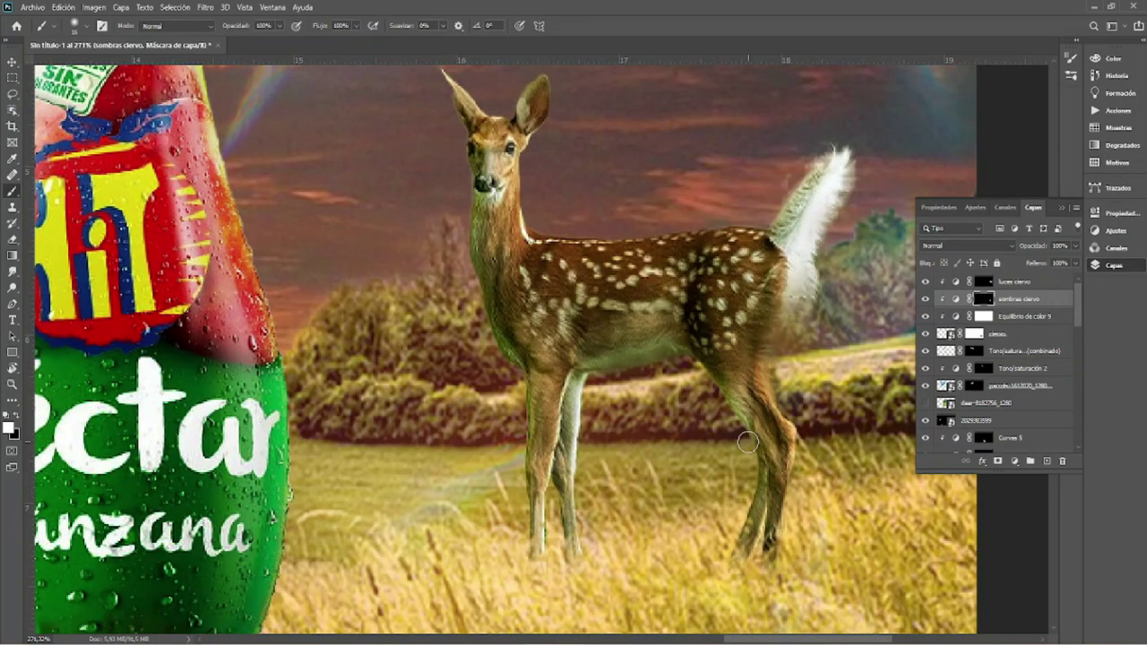
{"action": "left_click_drag", "start_coordinate": [758, 457], "coordinate": [760, 542]}
{"action": "left_click_drag", "start_coordinate": [528, 408], "coordinate": [532, 533]}
{"action": "left_click_drag", "start_coordinate": [587, 358], "coordinate": [625, 362]}
{"action": "mouse_move", "coordinate": [818, 264]}
{"action": "left_mouse_down"}
{"action": "mouse_move", "coordinate": [511, 208]}
{"action": "mouse_move", "coordinate": [537, 285]}
{"action": "mouse_move", "coordinate": [726, 238]}
{"action": "mouse_move", "coordinate": [645, 251]}
{"action": "left_mouse_up"}
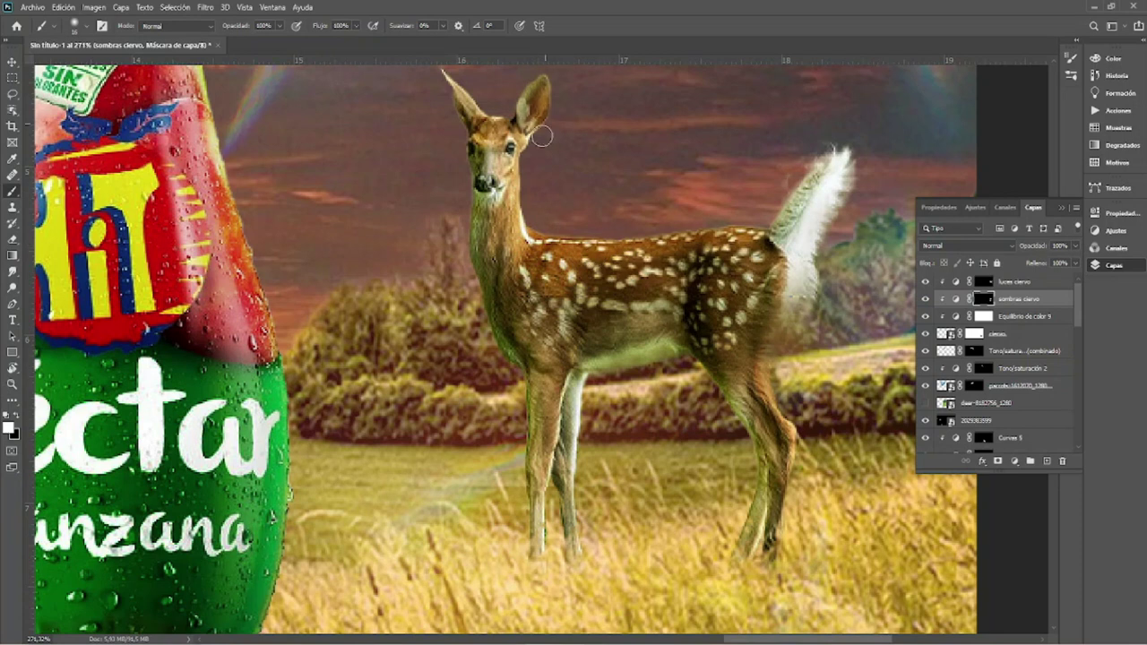
Add a Levels adjustment with midtones raised to about 1.57 to lighten the deer.
{"action": "key", "text": "ctrl+0"}
{"action": "key", "text": "z"}
{"action": "left_click", "coordinate": [1015, 461]}
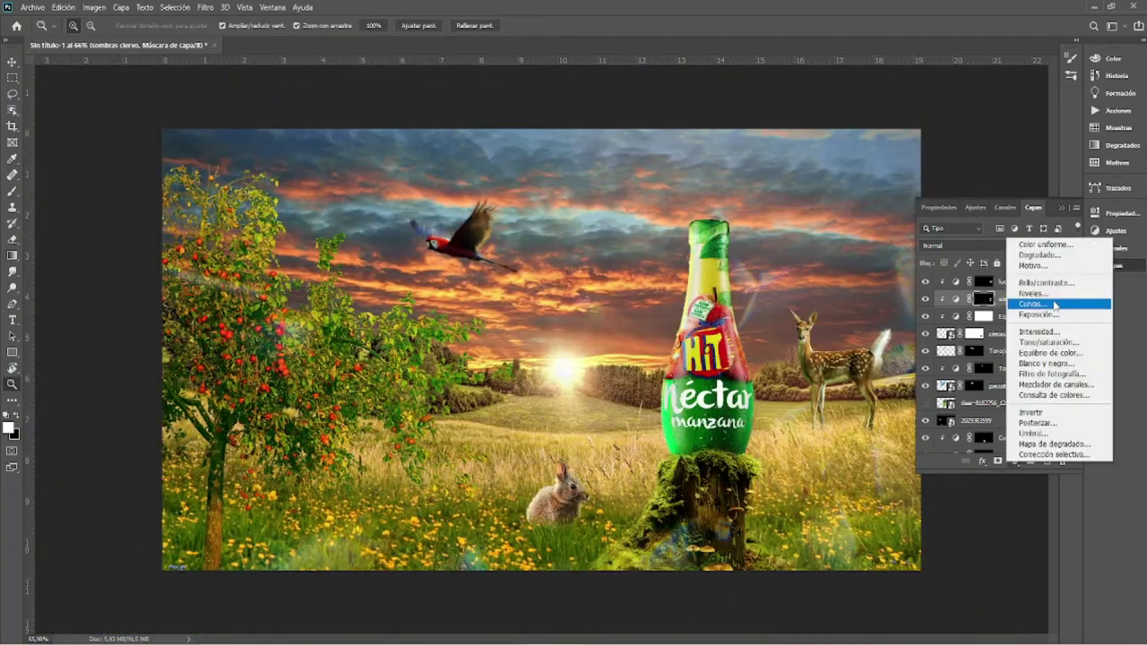
{"action": "left_click", "coordinate": [1012, 299]}
{"action": "left_click_drag", "start_coordinate": [1011, 337], "coordinate": [982, 339]}
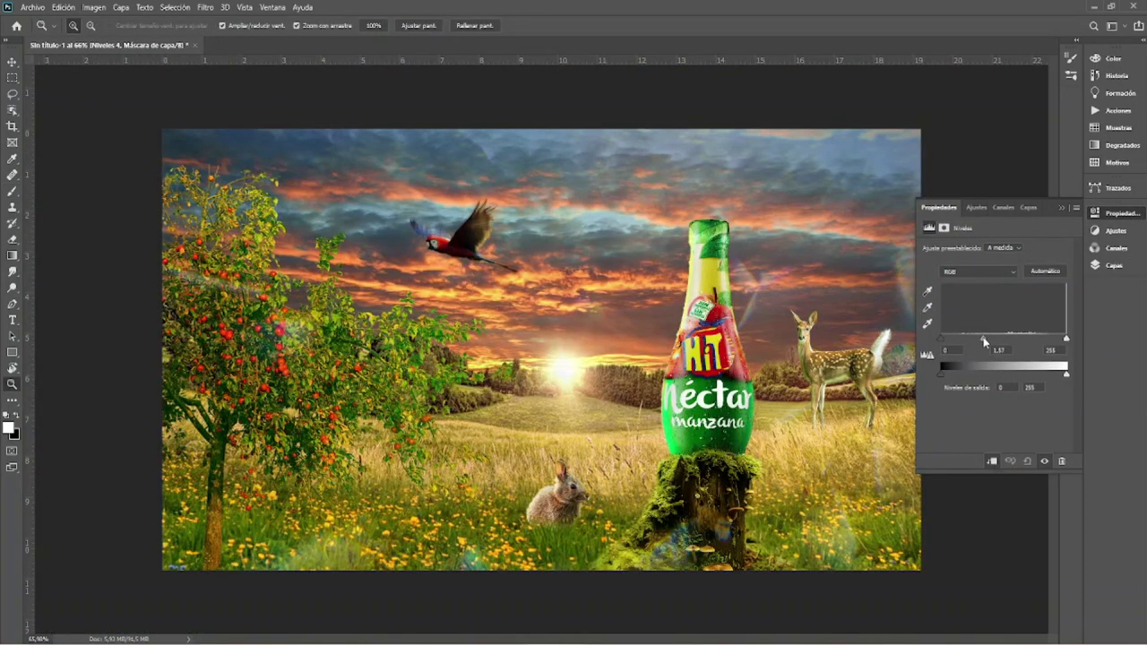
{"action": "left_click", "coordinate": [1094, 266]}
Paint the Levels brightening onto the deer's body and back through its mask.
{"action": "left_click_drag", "start_coordinate": [849, 356], "coordinate": [932, 355]}
{"action": "key", "text": "b"}
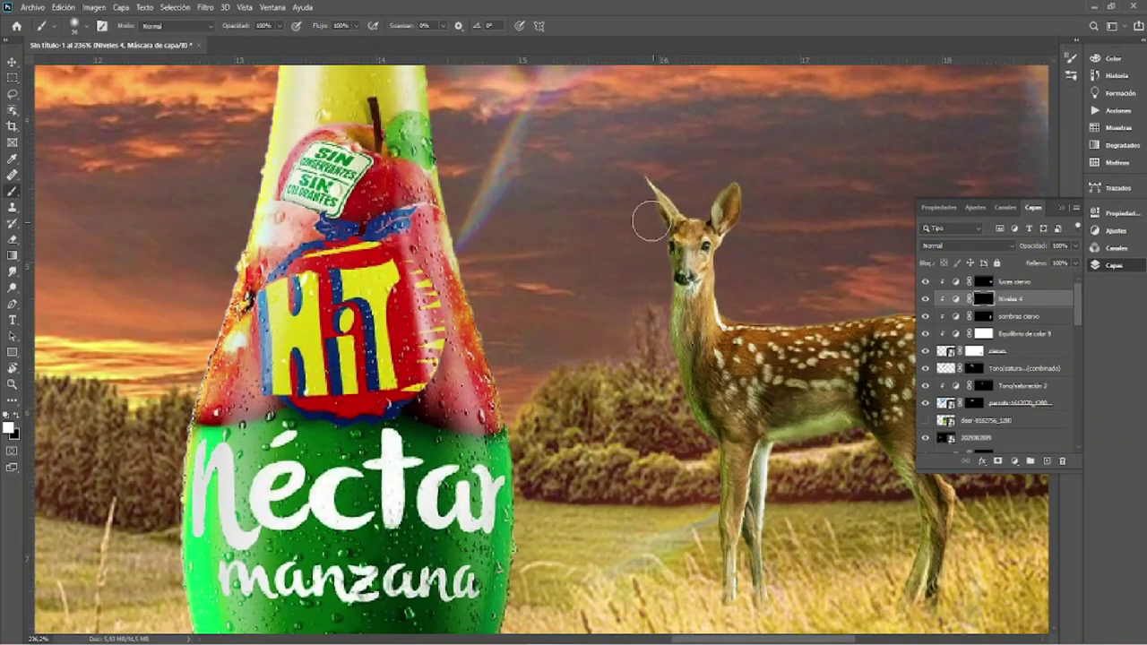
{"action": "left_click_drag", "start_coordinate": [699, 394], "coordinate": [520, 315]}
{"action": "left_click_drag", "start_coordinate": [574, 260], "coordinate": [760, 304]}
{"action": "scroll", "coordinate": [760, 305], "scroll_direction": "down", "scroll_amount": 5}
Select the layer above which the smoke image will be placed.
{"action": "key", "text": "v"}
{"action": "scroll", "coordinate": [770, 347], "scroll_direction": "up", "scroll_amount": 2}
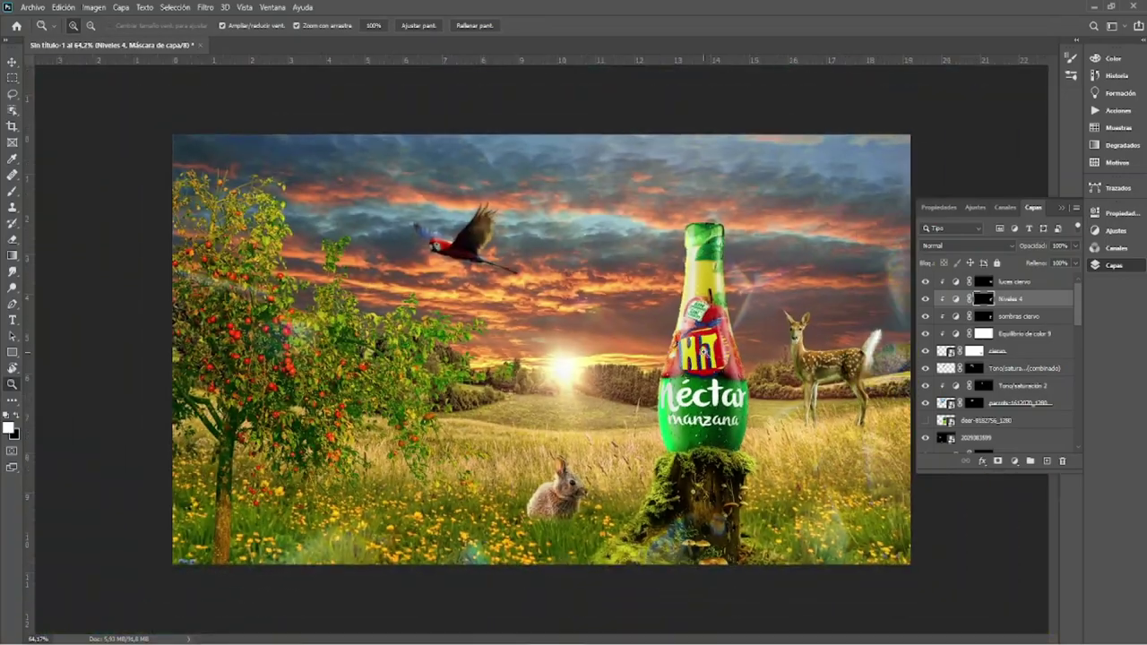
{"action": "left_click", "coordinate": [770, 347], "text": "ctrl"}
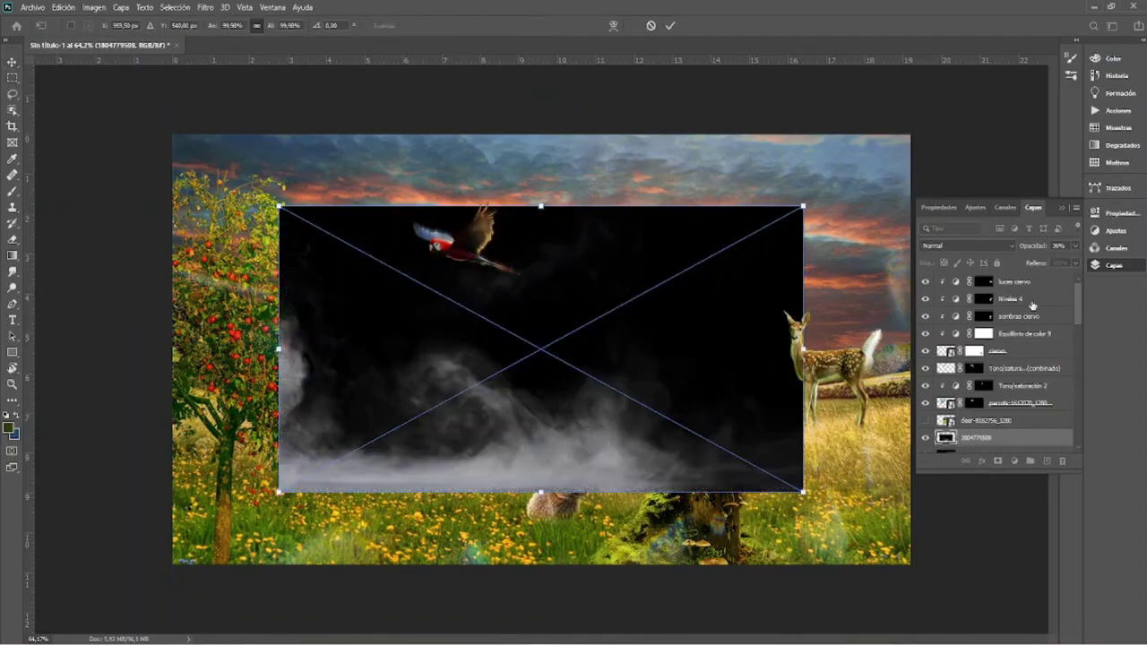
Commit the placed smoke, move it below the bunny layers and shrink it over the meadow.
{"action": "key", "text": "Return"}
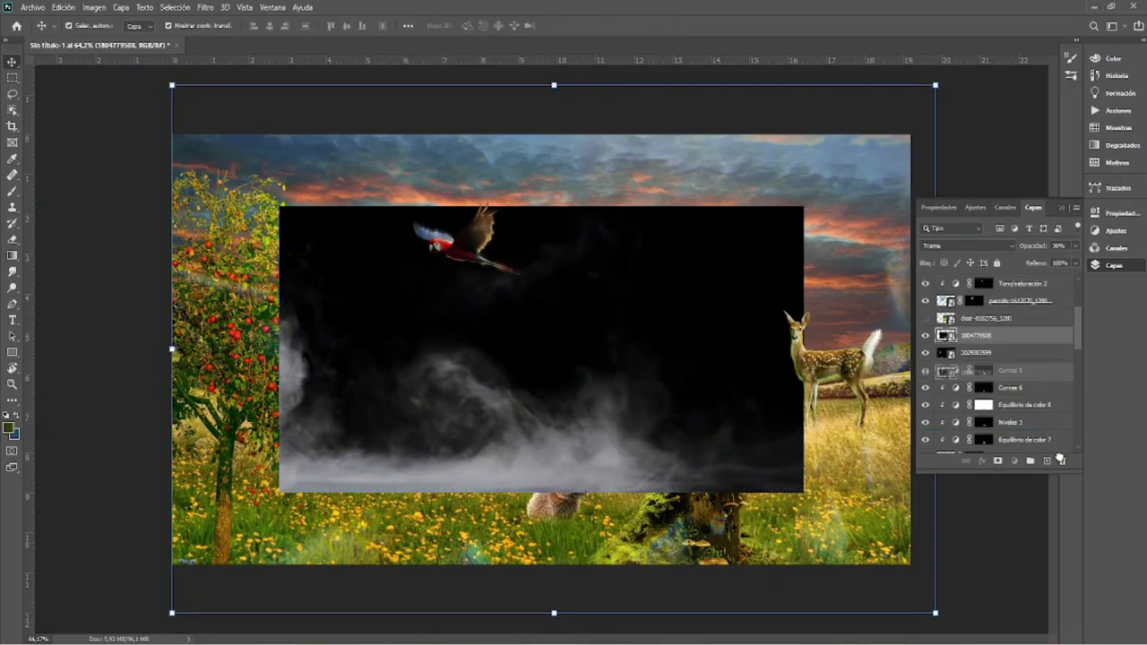
{"action": "left_click_drag", "start_coordinate": [1058, 456], "coordinate": [1030, 394]}
{"action": "scroll", "coordinate": [778, 318], "scroll_direction": "down", "scroll_amount": 3}
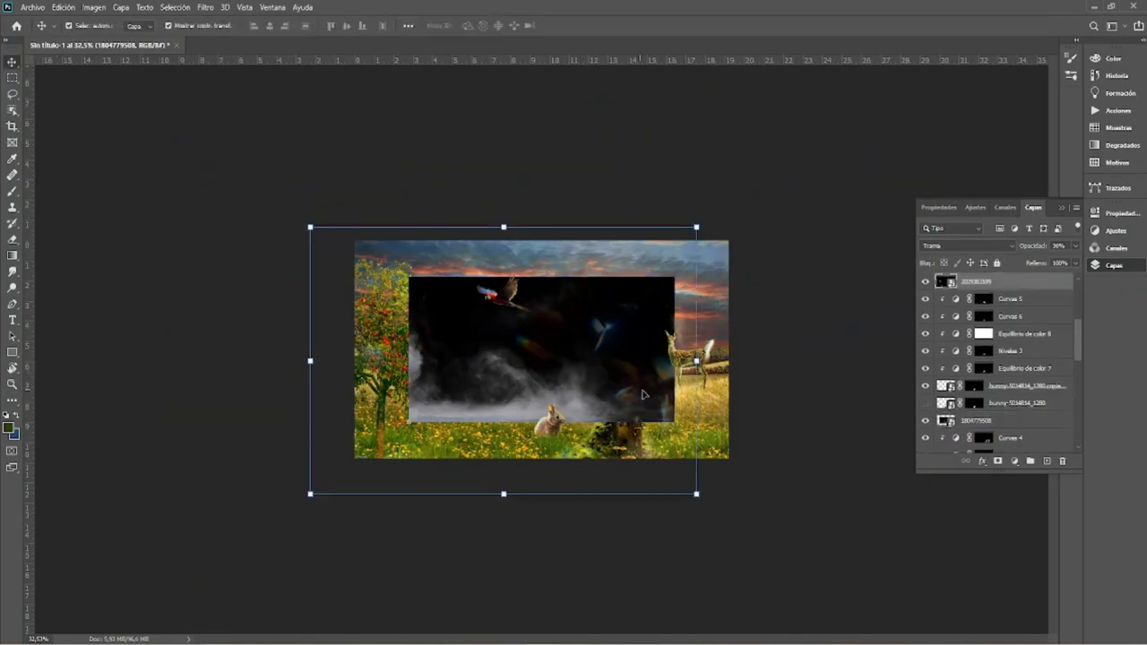
{"action": "left_click_drag", "start_coordinate": [611, 354], "coordinate": [559, 360]}
{"action": "key", "text": "ctrl+t"}
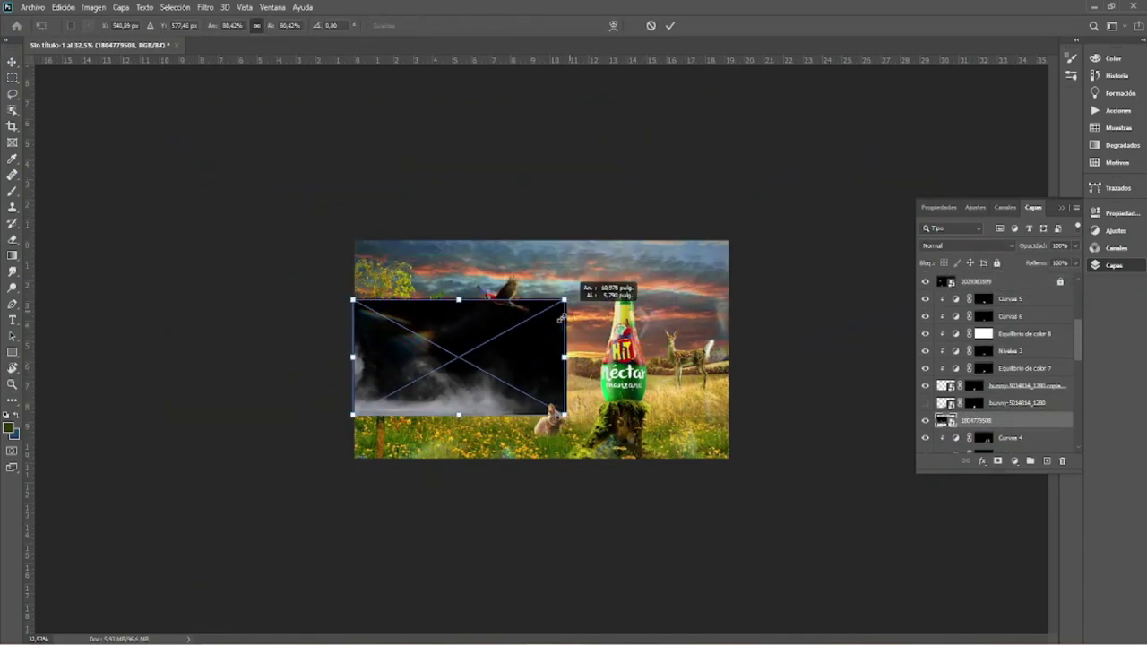
{"action": "left_click_drag", "start_coordinate": [618, 284], "coordinate": [529, 324]}
{"action": "key", "text": "Return"}
Set the smoke to Screen (Trama) blend mode and scale it across the meadow centre.
{"action": "left_click", "coordinate": [967, 244]}
{"action": "left_click", "coordinate": [929, 348]}
{"action": "key", "text": "ctrl+t"}
{"action": "mouse_move", "coordinate": [439, 377]}
{"action": "left_mouse_down"}
{"action": "mouse_move", "coordinate": [644, 341]}
{"action": "mouse_move", "coordinate": [627, 354]}
{"action": "left_mouse_up"}
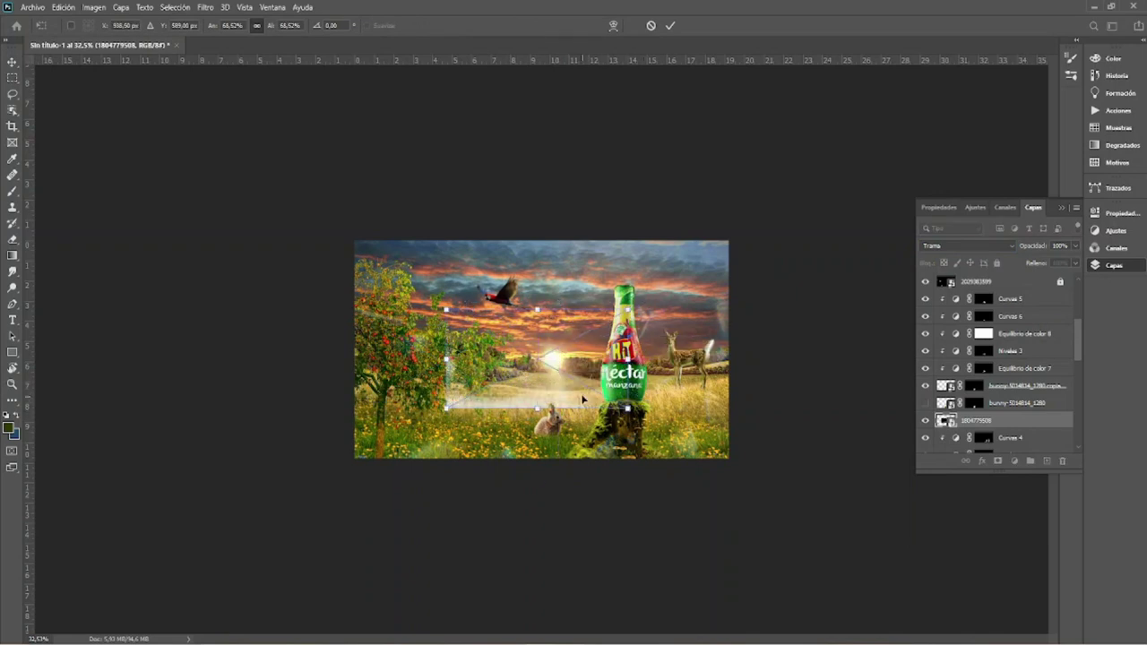
{"action": "key", "text": "Return"}
Add a Color Balance pushing both midtones and highlights toward yellow.
{"action": "key", "text": "z"}
{"action": "left_click_drag", "start_coordinate": [556, 376], "coordinate": [592, 377]}
{"action": "key", "text": "v"}
{"action": "left_click", "coordinate": [1014, 460]}
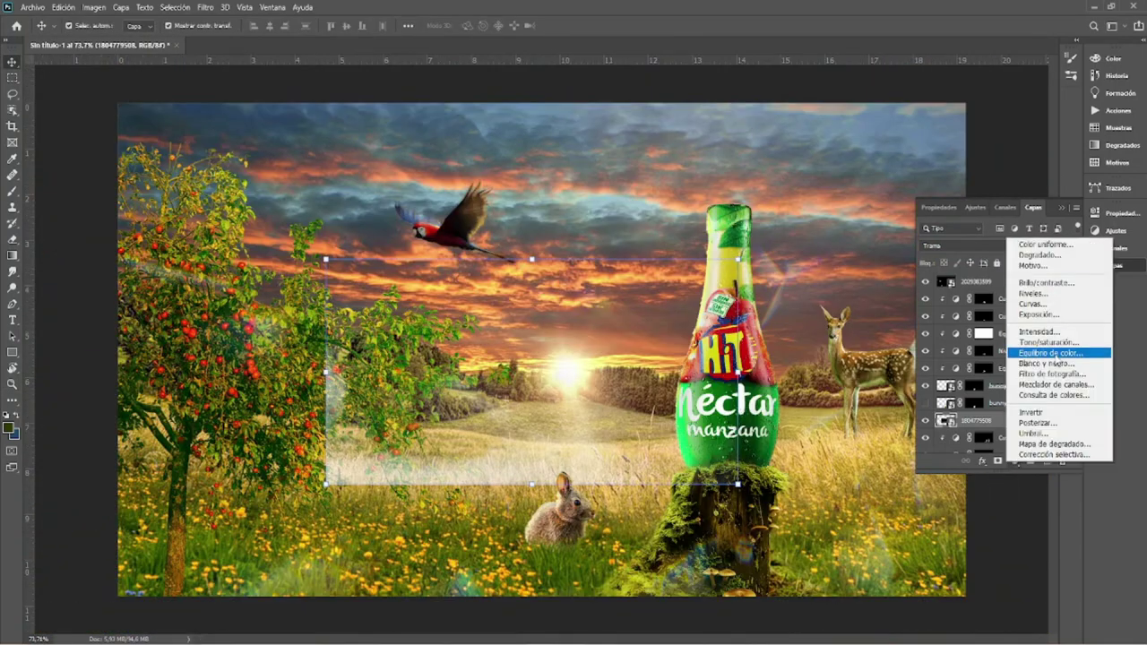
{"action": "left_click", "coordinate": [1053, 353]}
{"action": "left_click_drag", "start_coordinate": [978, 317], "coordinate": [936, 317]}
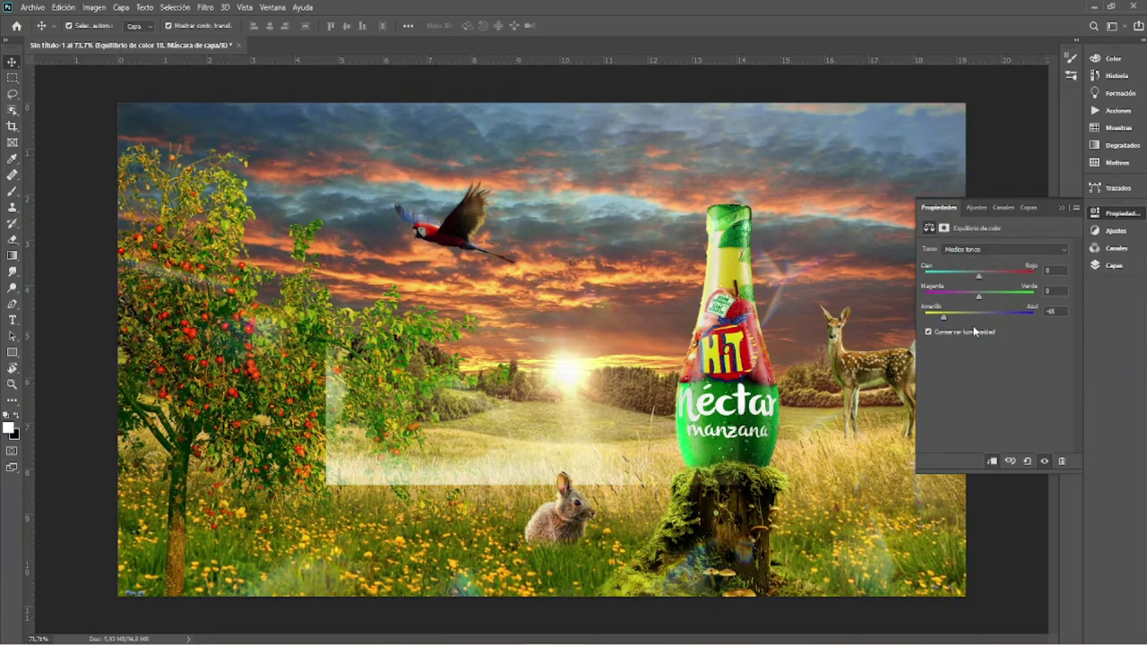
{"action": "left_click", "coordinate": [1003, 249]}
{"action": "left_click", "coordinate": [967, 271]}
{"action": "left_click_drag", "start_coordinate": [978, 317], "coordinate": [957, 317]}
{"action": "left_click", "coordinate": [1003, 249]}
{"action": "left_click", "coordinate": [967, 264]}
{"action": "key", "text": "F7"}
Select the smoke layer's mask and shift the fog further right.
{"action": "scroll", "coordinate": [986, 336], "scroll_direction": "down", "scroll_amount": 5}
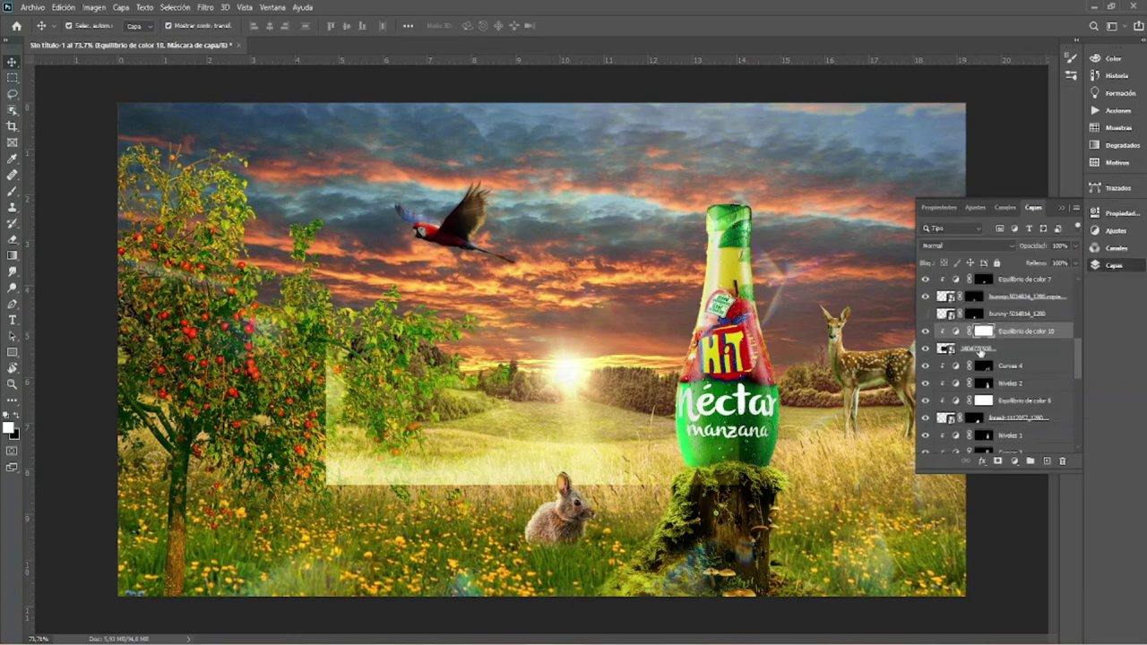
{"action": "left_click", "coordinate": [974, 347]}
{"action": "key", "text": "b"}
{"action": "key", "text": "v"}
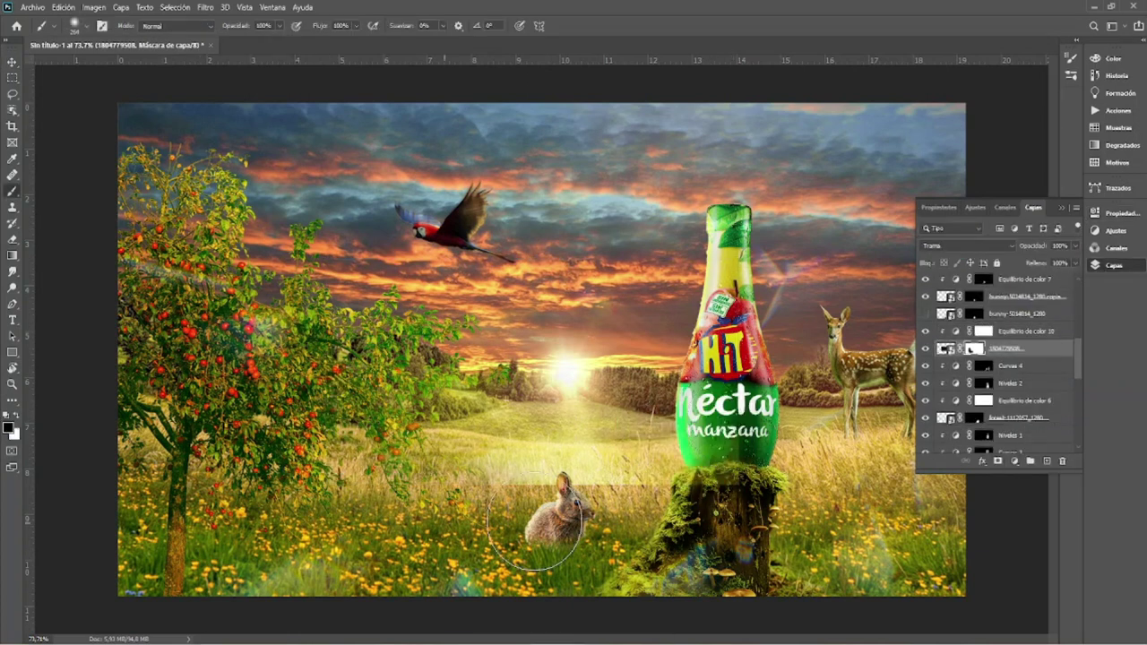
{"action": "mouse_move", "coordinate": [568, 428]}
{"action": "left_mouse_down"}
{"action": "mouse_move", "coordinate": [817, 428]}
{"action": "mouse_move", "coordinate": [532, 417]}
{"action": "left_mouse_up"}
Duplicate the fog, enlarge the copy to about 180% with low opacity, and duplicate the glow to brighten the sun.
{"action": "key", "text": "ctrl+j"}
{"action": "key", "text": "ctrl+minus"}
{"action": "key", "text": "ctrl+minus"}
{"action": "key", "text": "ctrl+t"}
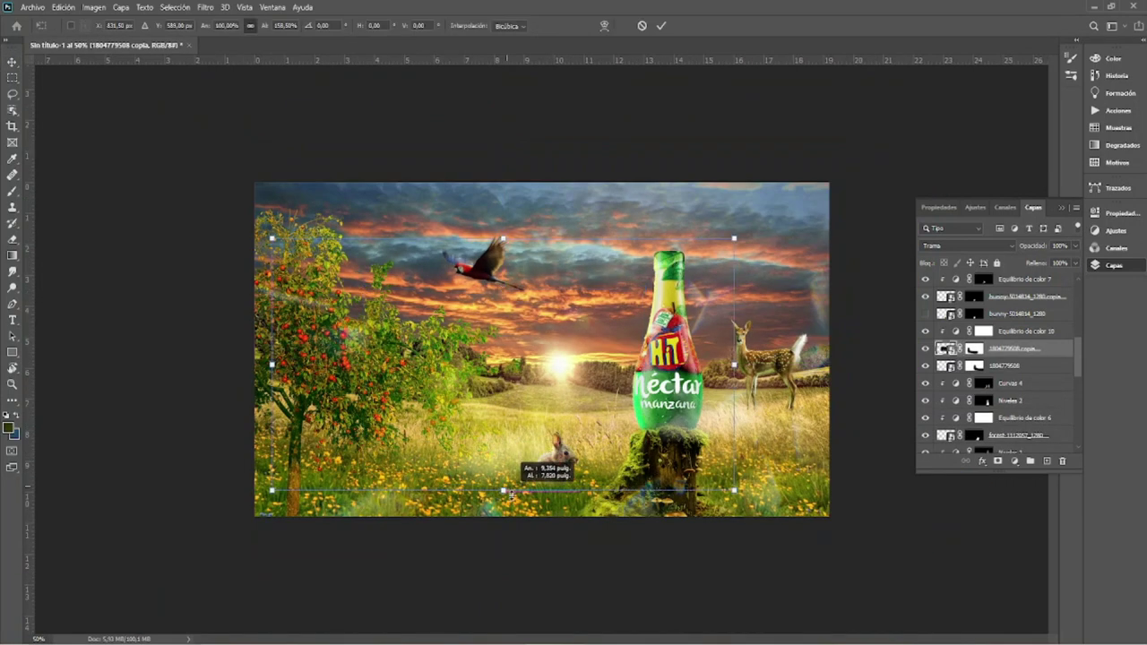
{"action": "left_click_drag", "start_coordinate": [643, 441], "coordinate": [664, 537]}
{"action": "left_click_drag", "start_coordinate": [1037, 246], "coordinate": [1021, 246]}
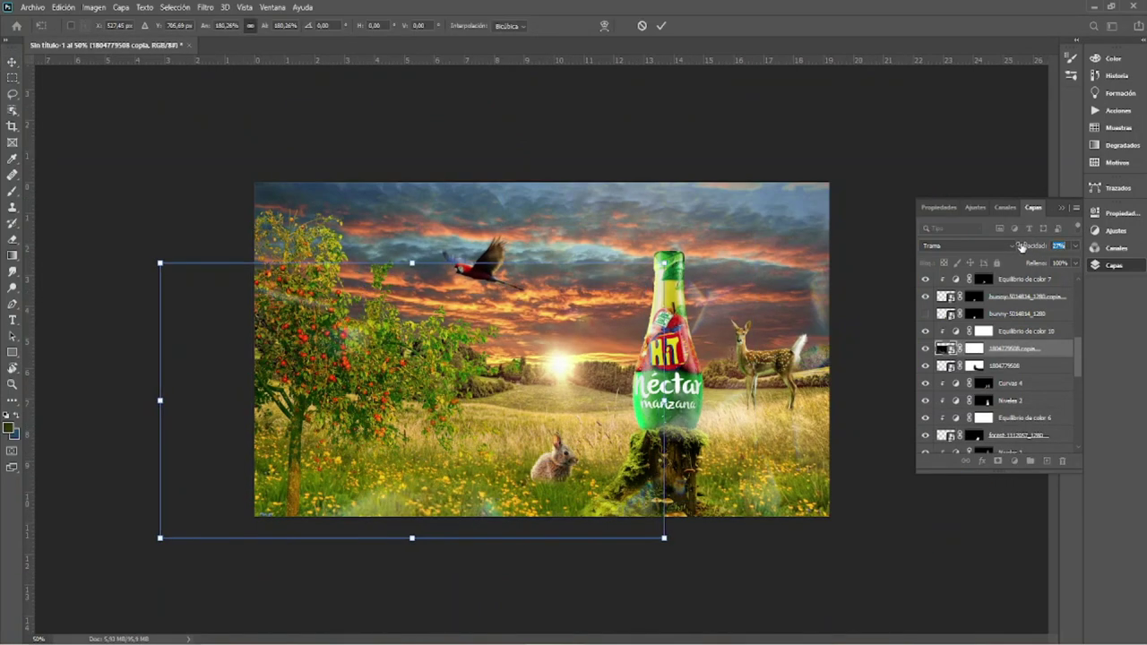
{"action": "left_click", "coordinate": [1003, 365]}
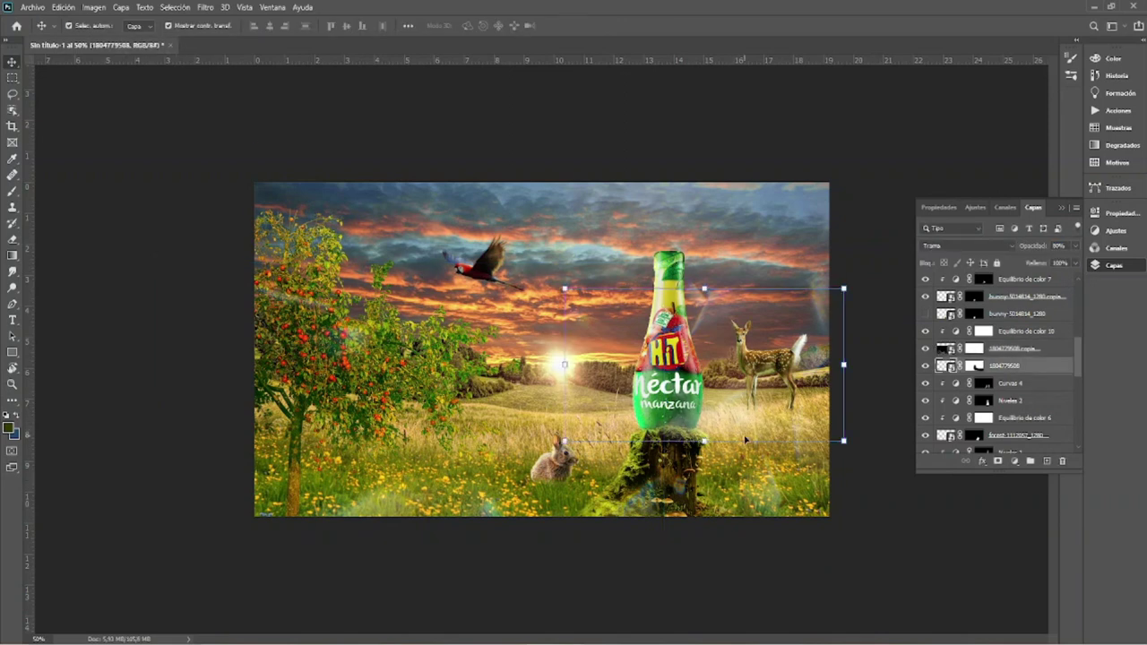
{"action": "left_click_drag", "start_coordinate": [529, 386], "coordinate": [525, 387]}
Group all layers as Grupo 2 and create a merged copy above it.
{"action": "key", "text": "ctrl+alt+a"}
{"action": "left_click", "coordinate": [1029, 461]}
{"action": "key", "text": "ctrl+alt+e"}
Fit the image in the window and crop the merged composition.
{"action": "key", "text": "z"}
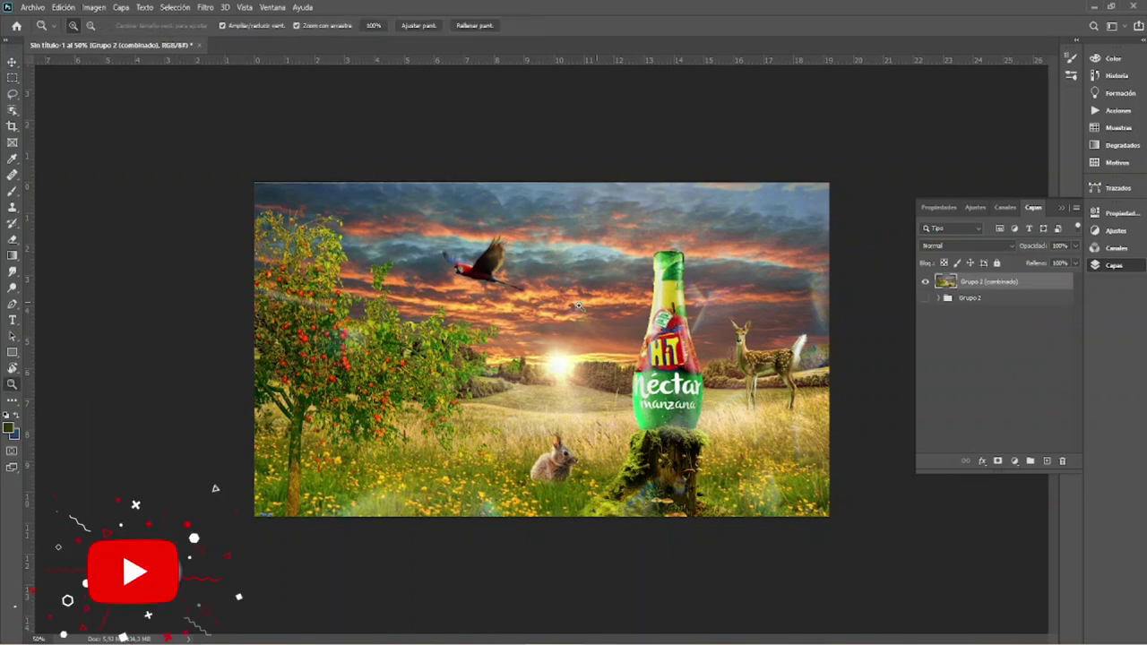
{"action": "key", "text": "ctrl+0"}
{"action": "key", "text": "c"}
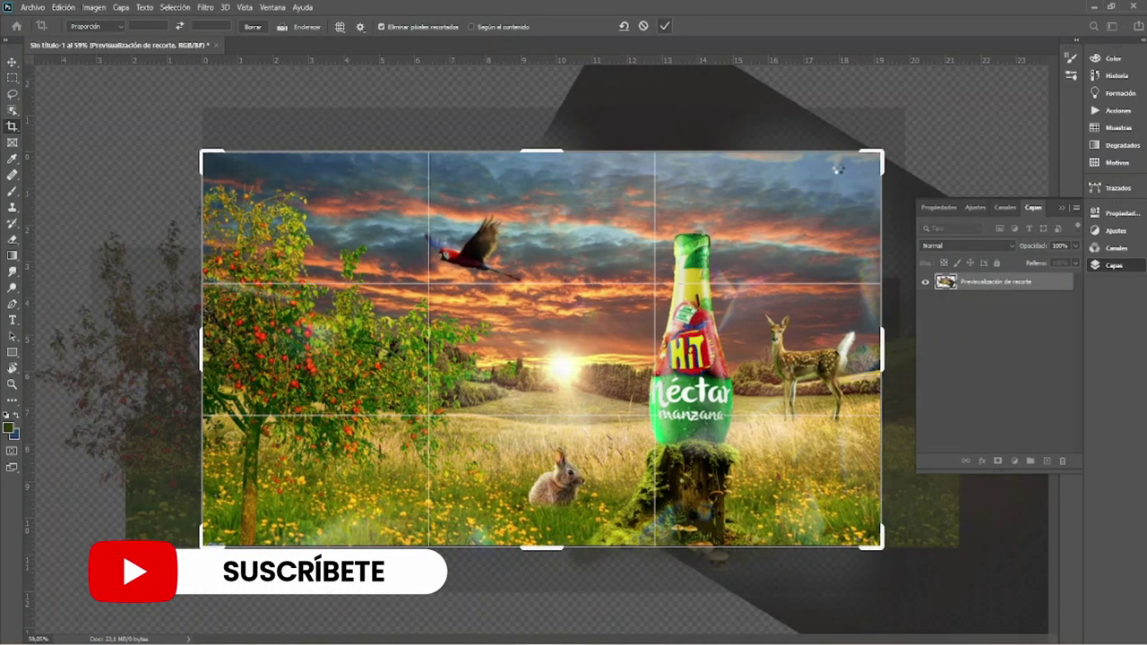
{"action": "key", "text": "Return"}
In Camera Raw Basic, set temperature +12, exposure +0.05, contrast +7, and adjust whites and blacks.
{"action": "left_click", "coordinate": [205, 7]}
{"action": "left_click", "coordinate": [228, 80]}
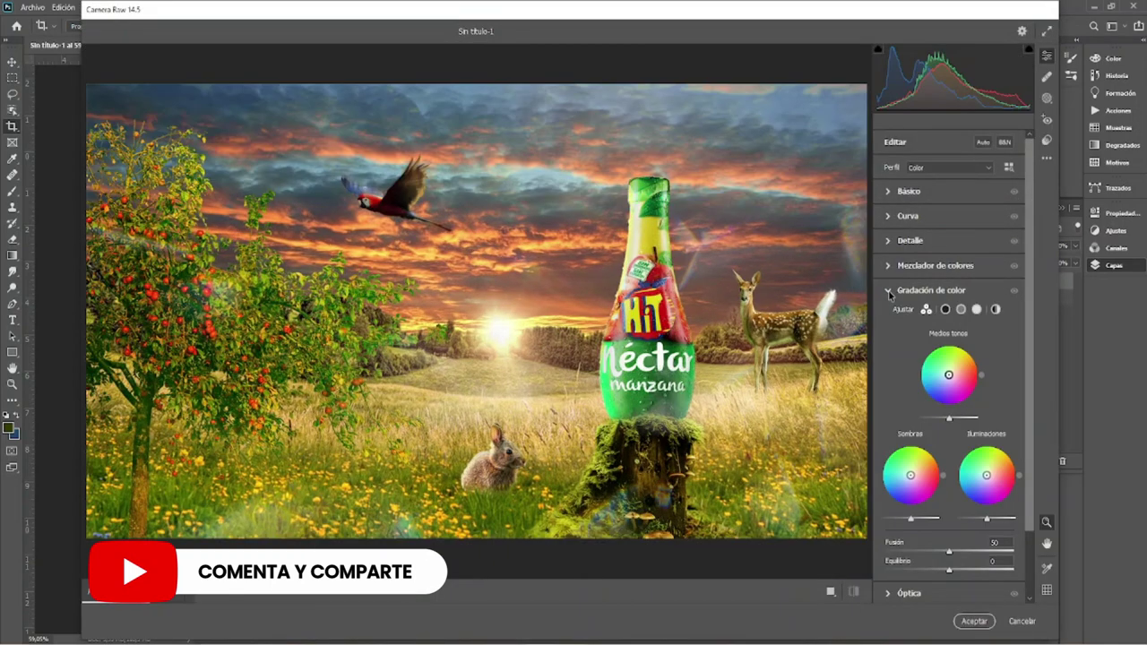
{"action": "left_click", "coordinate": [909, 191]}
{"action": "left_click_drag", "start_coordinate": [948, 241], "coordinate": [942, 259]}
{"action": "left_click", "coordinate": [951, 290]}
{"action": "mouse_move", "coordinate": [955, 312]}
{"action": "left_mouse_down"}
{"action": "mouse_move", "coordinate": [952, 366]}
{"action": "mouse_move", "coordinate": [925, 366]}
{"action": "left_mouse_up"}
{"action": "left_click_drag", "start_coordinate": [949, 382], "coordinate": [943, 385]}
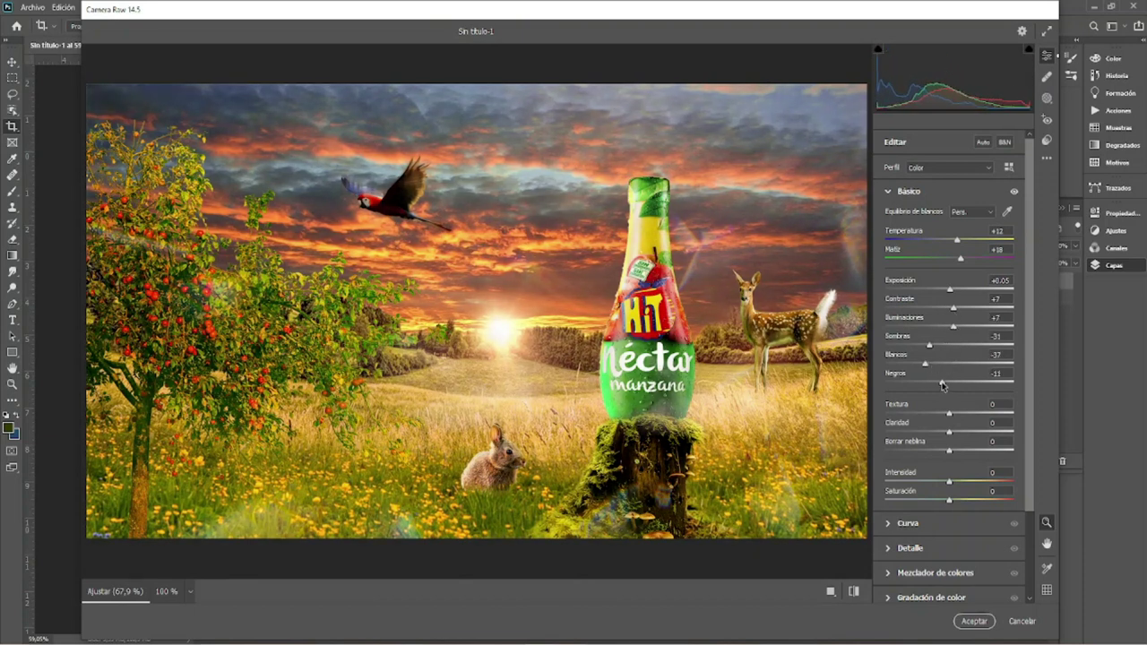
Darken the edges with a -42 Effects vignette and move to the Calibration settings.
{"action": "scroll", "coordinate": [978, 394], "scroll_direction": "down", "scroll_amount": 3}
{"action": "left_click", "coordinate": [894, 421]}
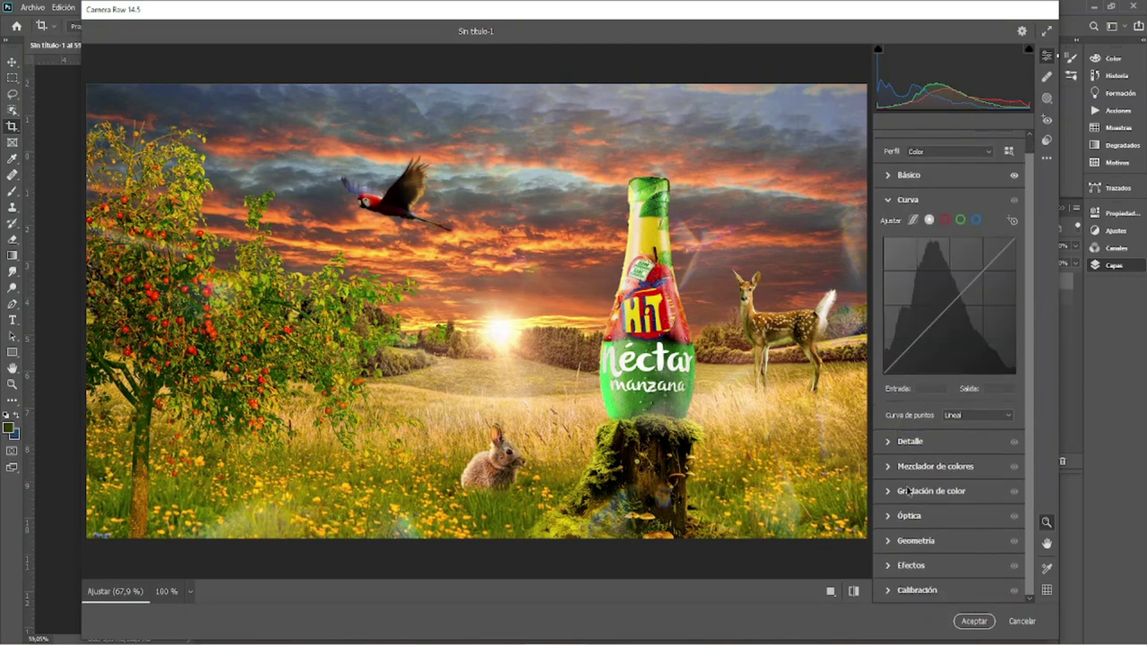
{"action": "left_click", "coordinate": [909, 491]}
{"action": "scroll", "coordinate": [982, 522], "scroll_direction": "down", "scroll_amount": 1}
{"action": "left_click", "coordinate": [911, 365]}
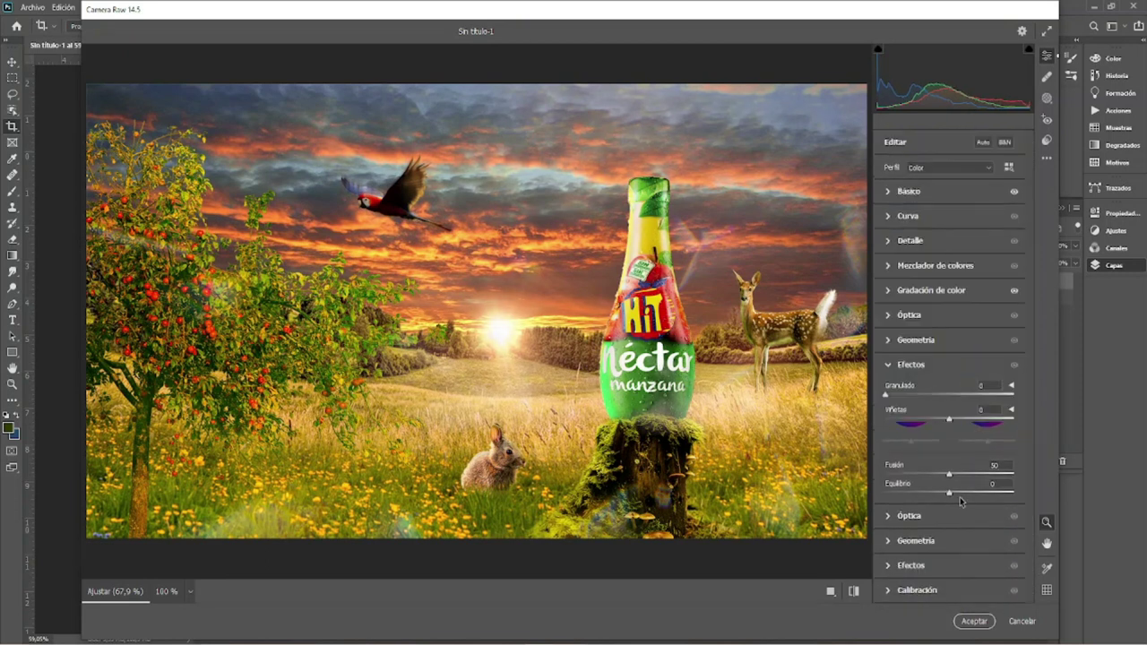
{"action": "mouse_move", "coordinate": [949, 418]}
{"action": "left_mouse_down"}
{"action": "mouse_move", "coordinate": [926, 430]}
{"action": "mouse_move", "coordinate": [964, 466]}
{"action": "left_mouse_up"}
{"action": "left_click", "coordinate": [892, 442]}
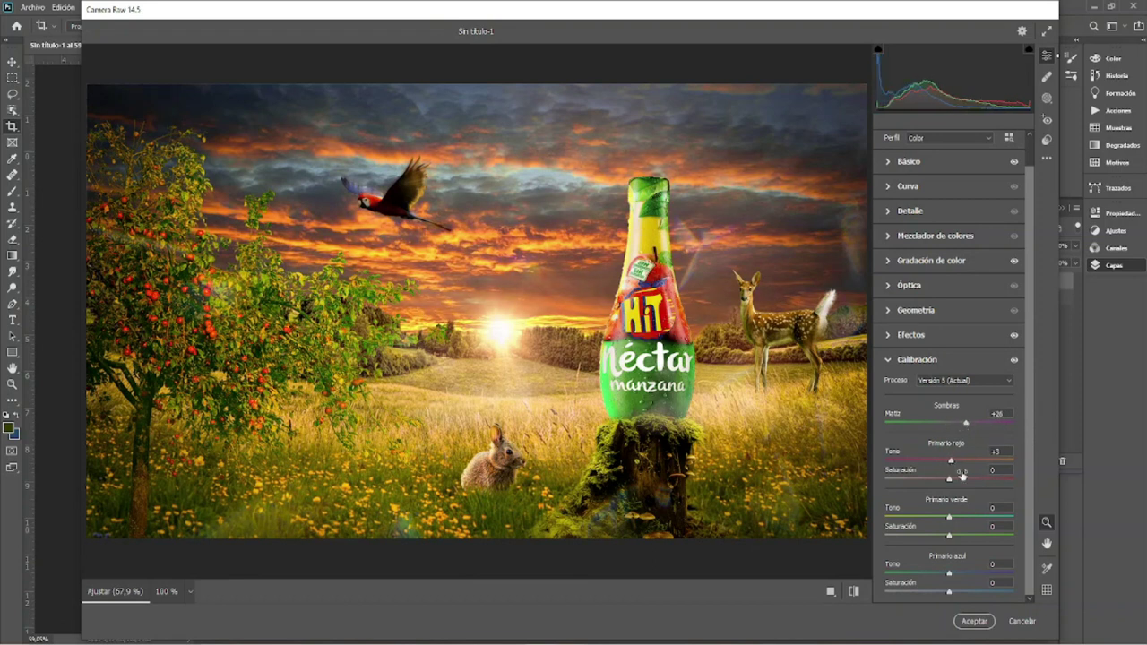